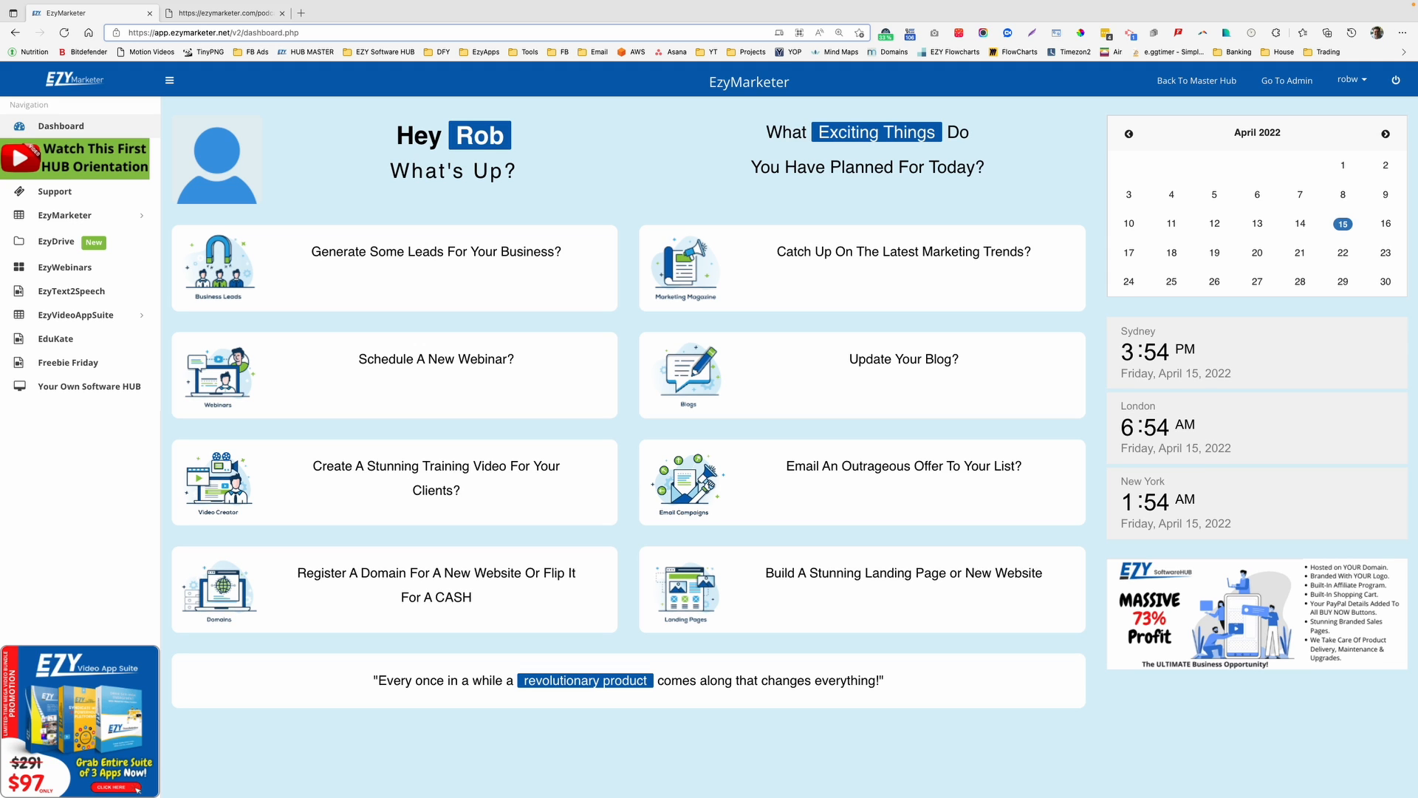
Create a new WebBuilder website named "Podcast Test" and empty its starter home page
left_click(85, 217)
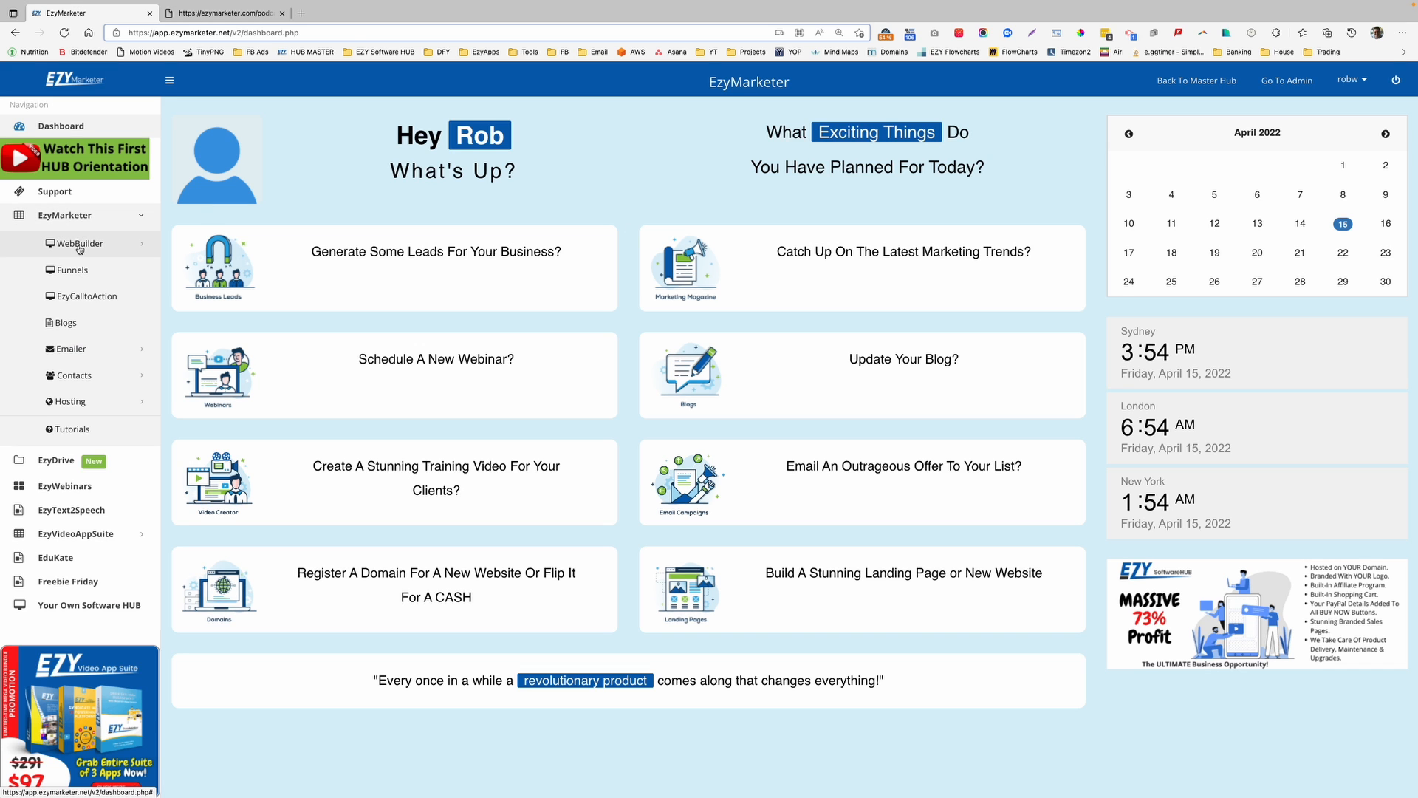
left_click(80, 245)
left_click(81, 274)
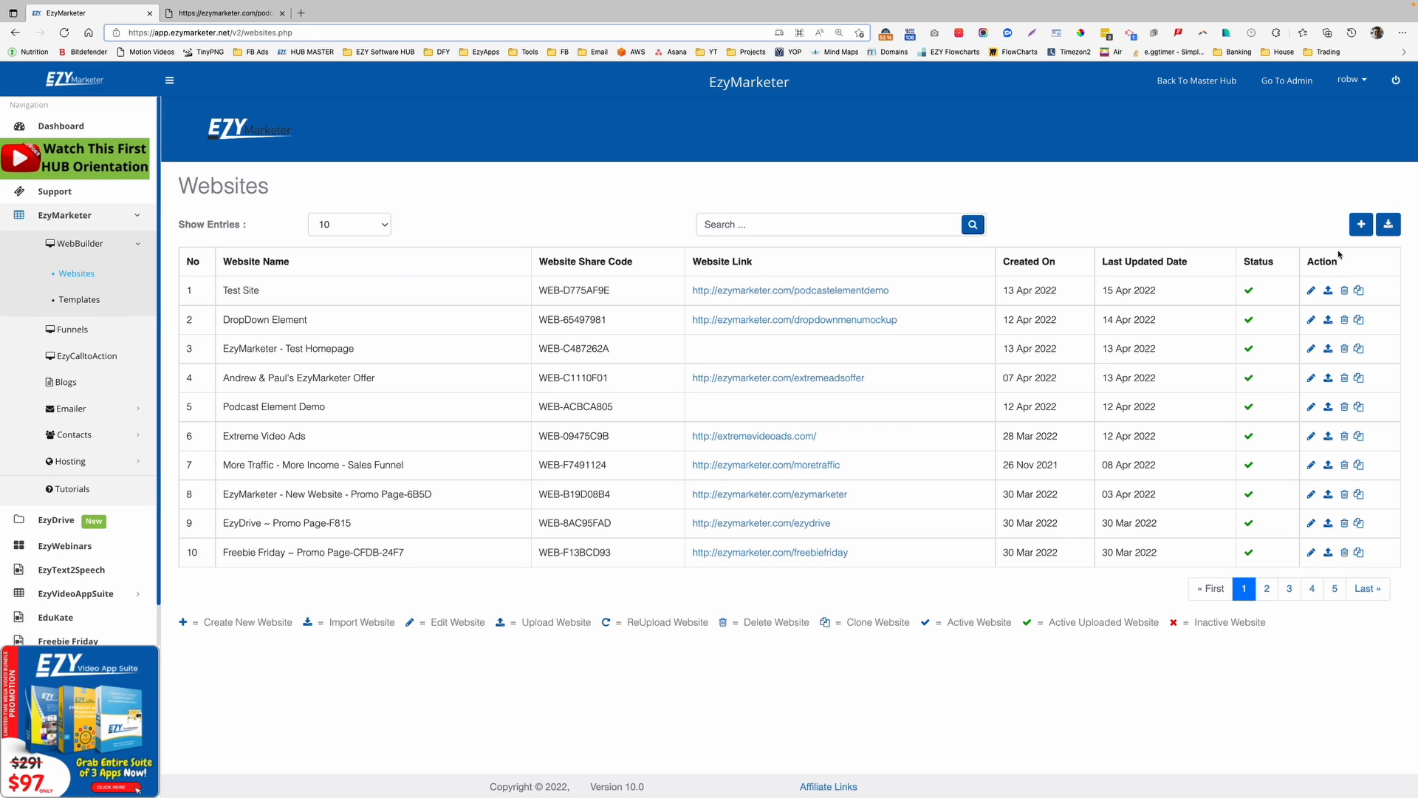
left_click(1360, 228)
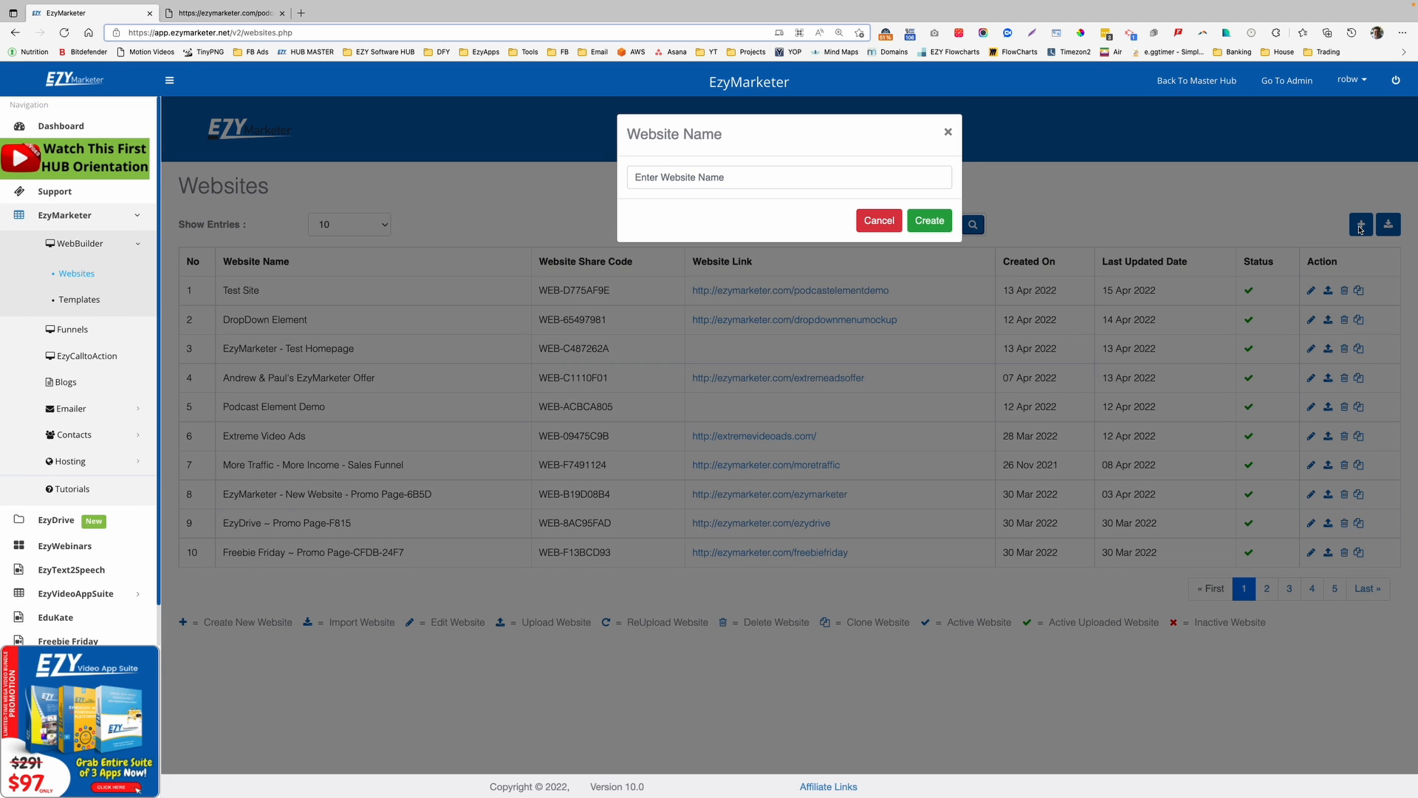
left_click(813, 178)
type("Po")
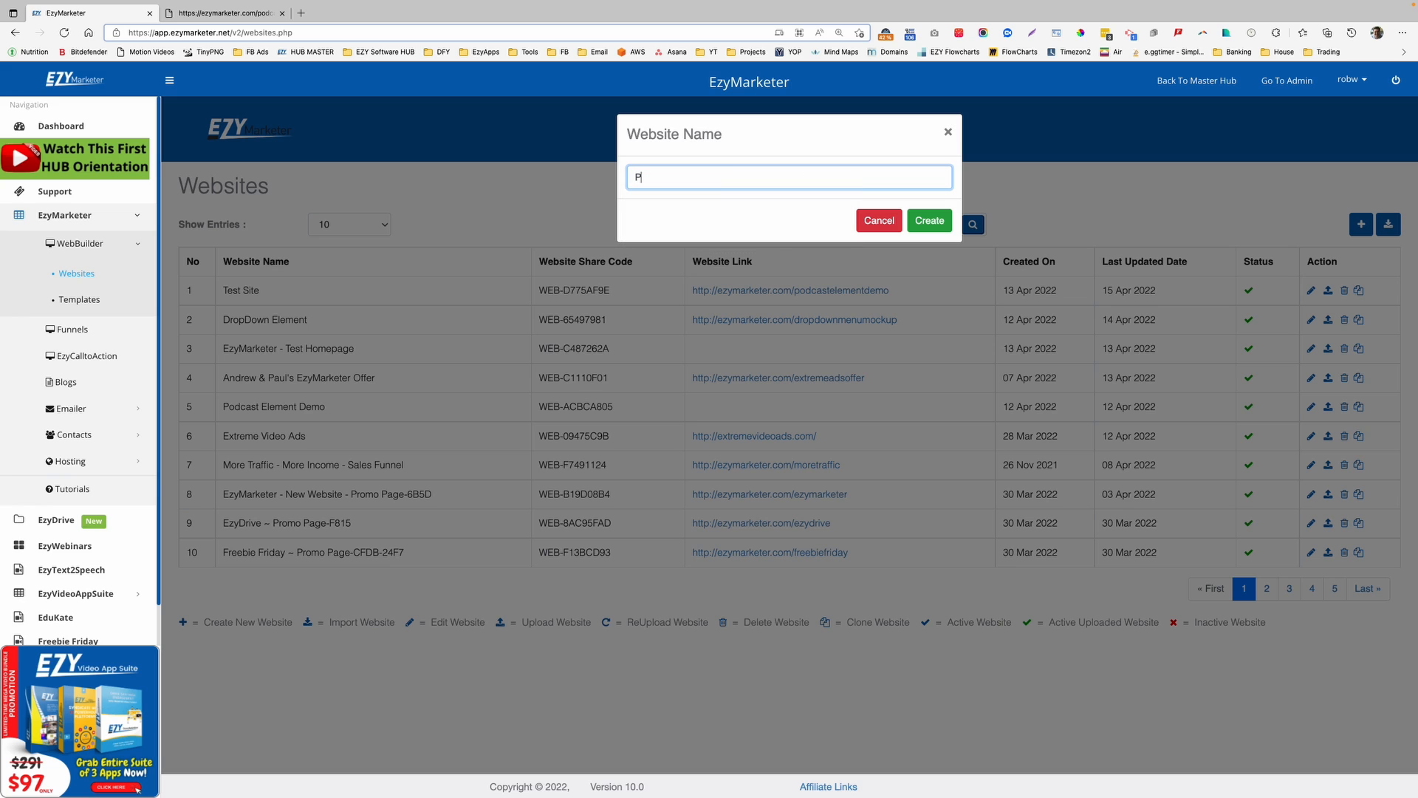
type("dcast Test")
left_click(928, 223)
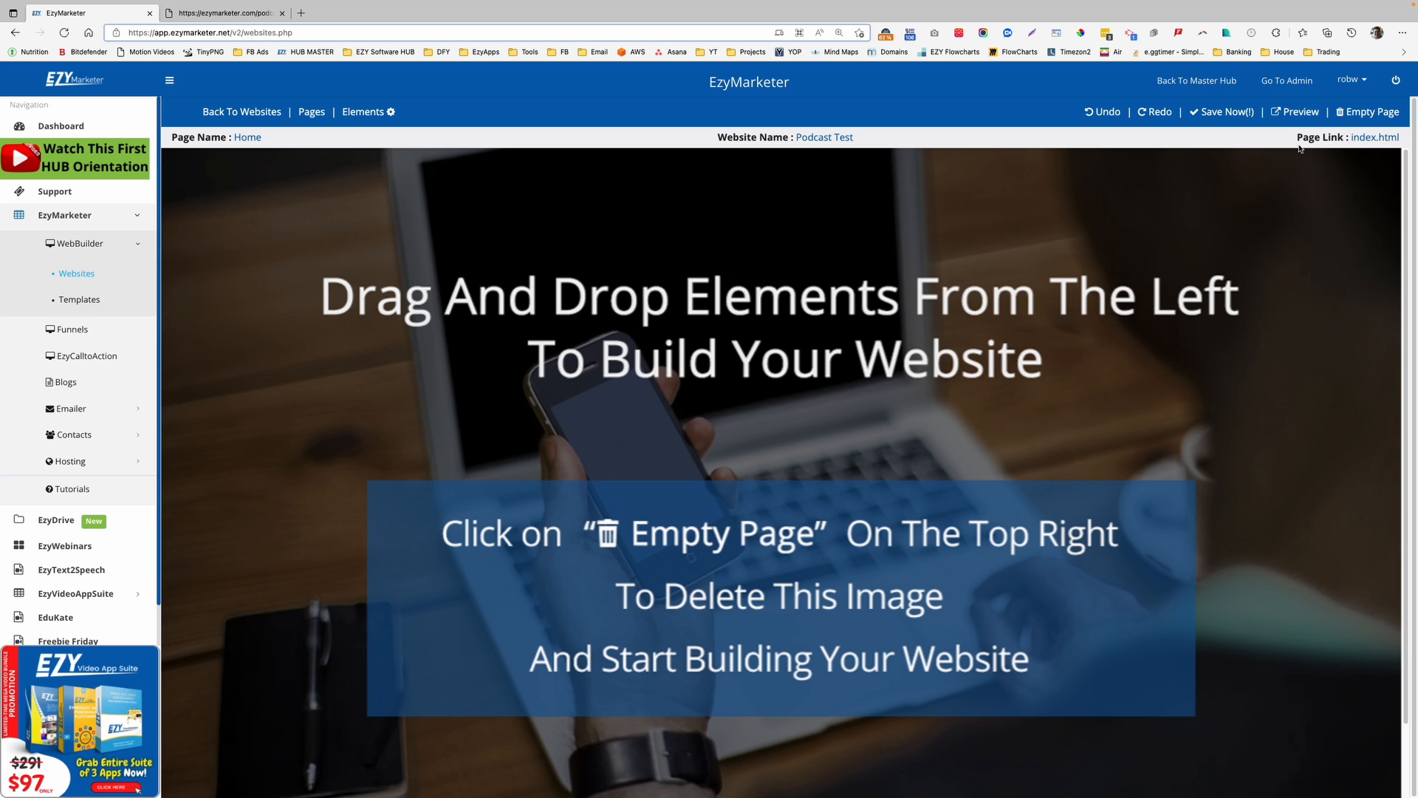
left_click(1367, 113)
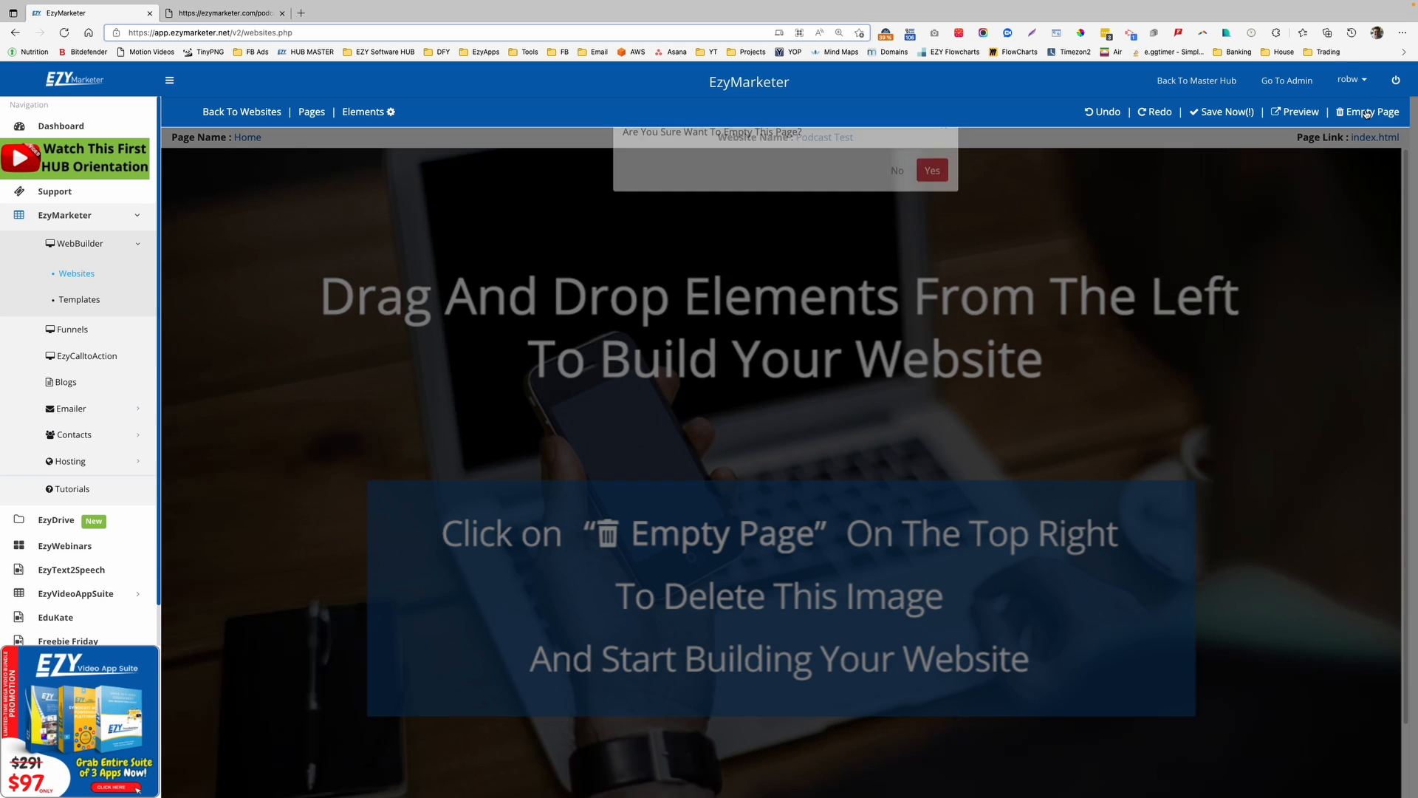
left_click(940, 198)
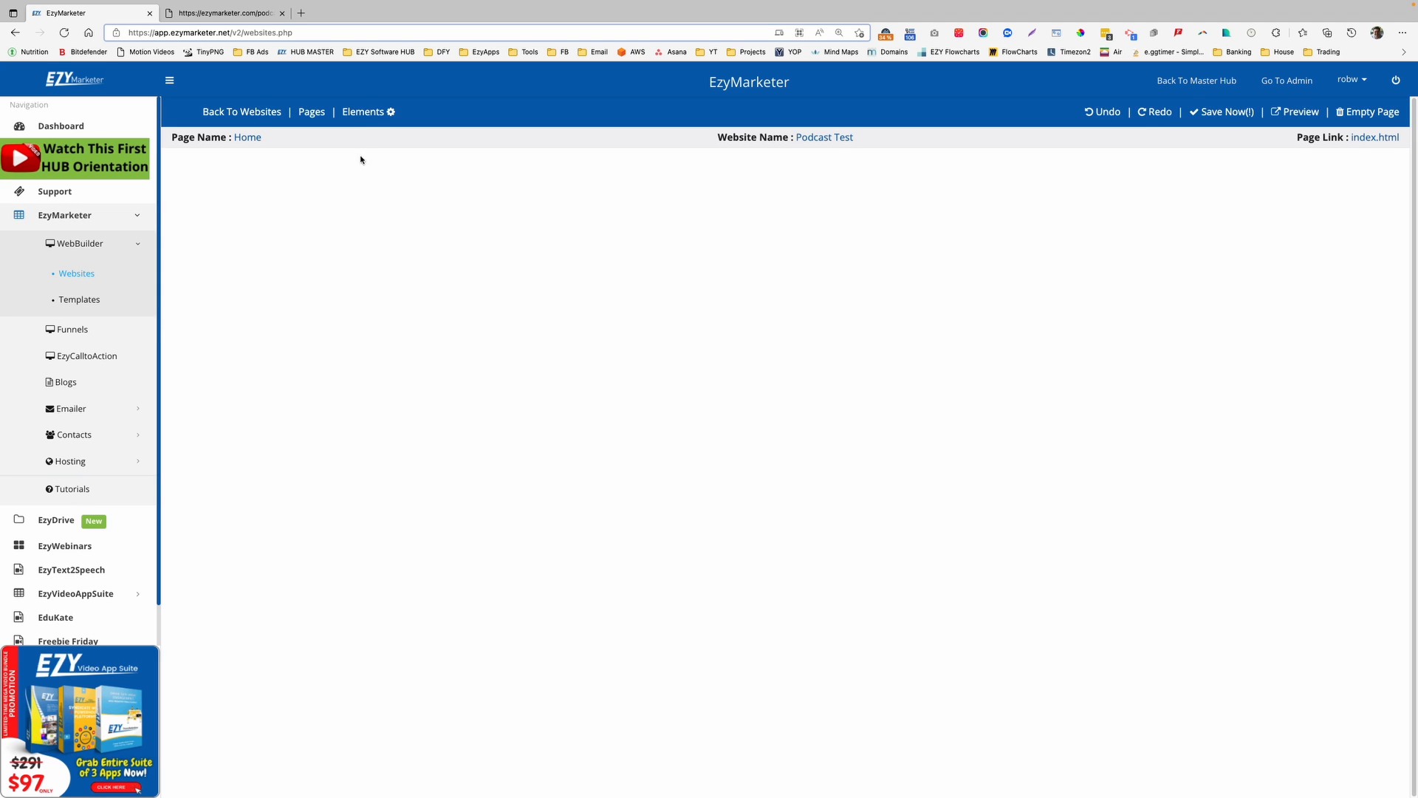
Add a left-aligned single audio player section and a centred single audio player section to the blank page
left_click(361, 113)
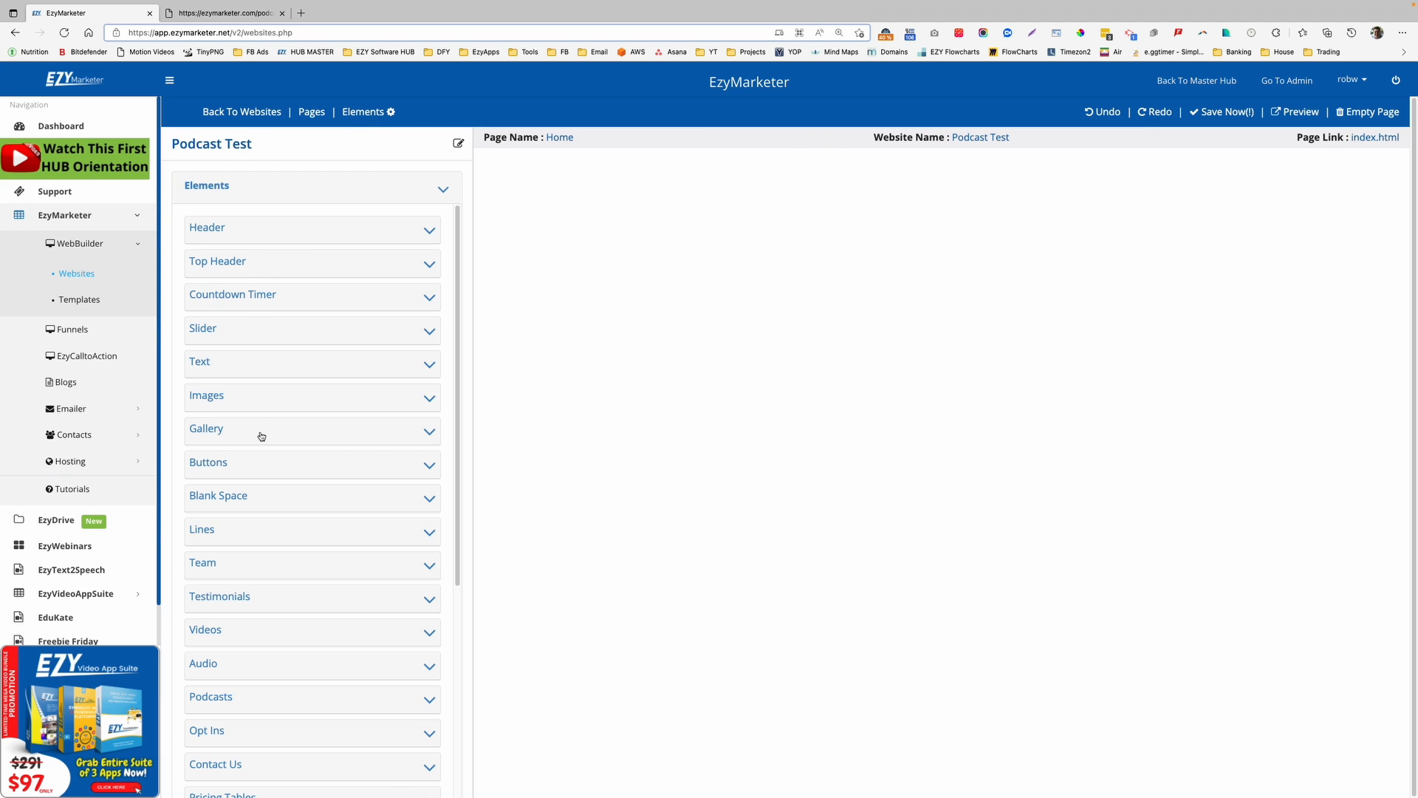
scroll(269, 499, "down", 3)
scroll(269, 503, "down", 1)
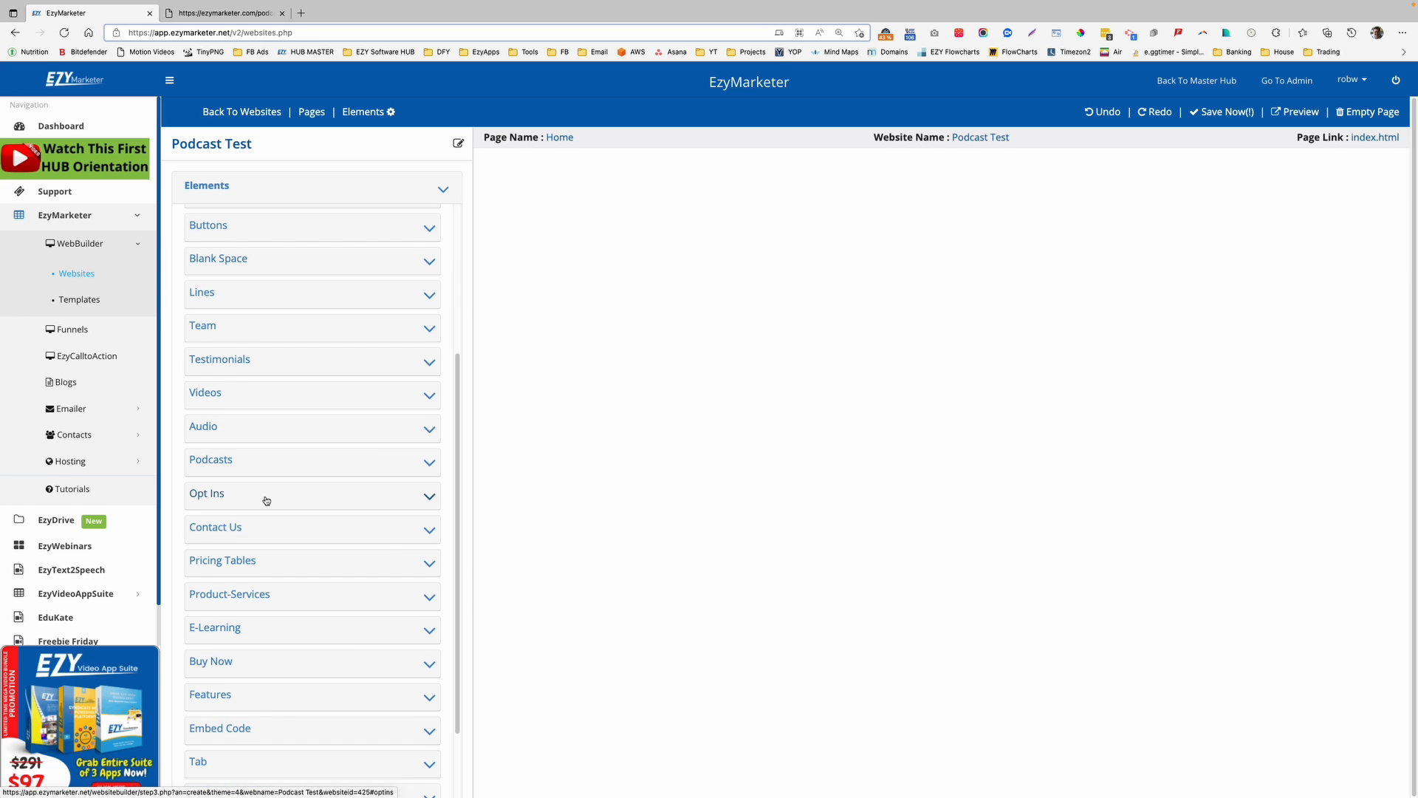
left_click(234, 427)
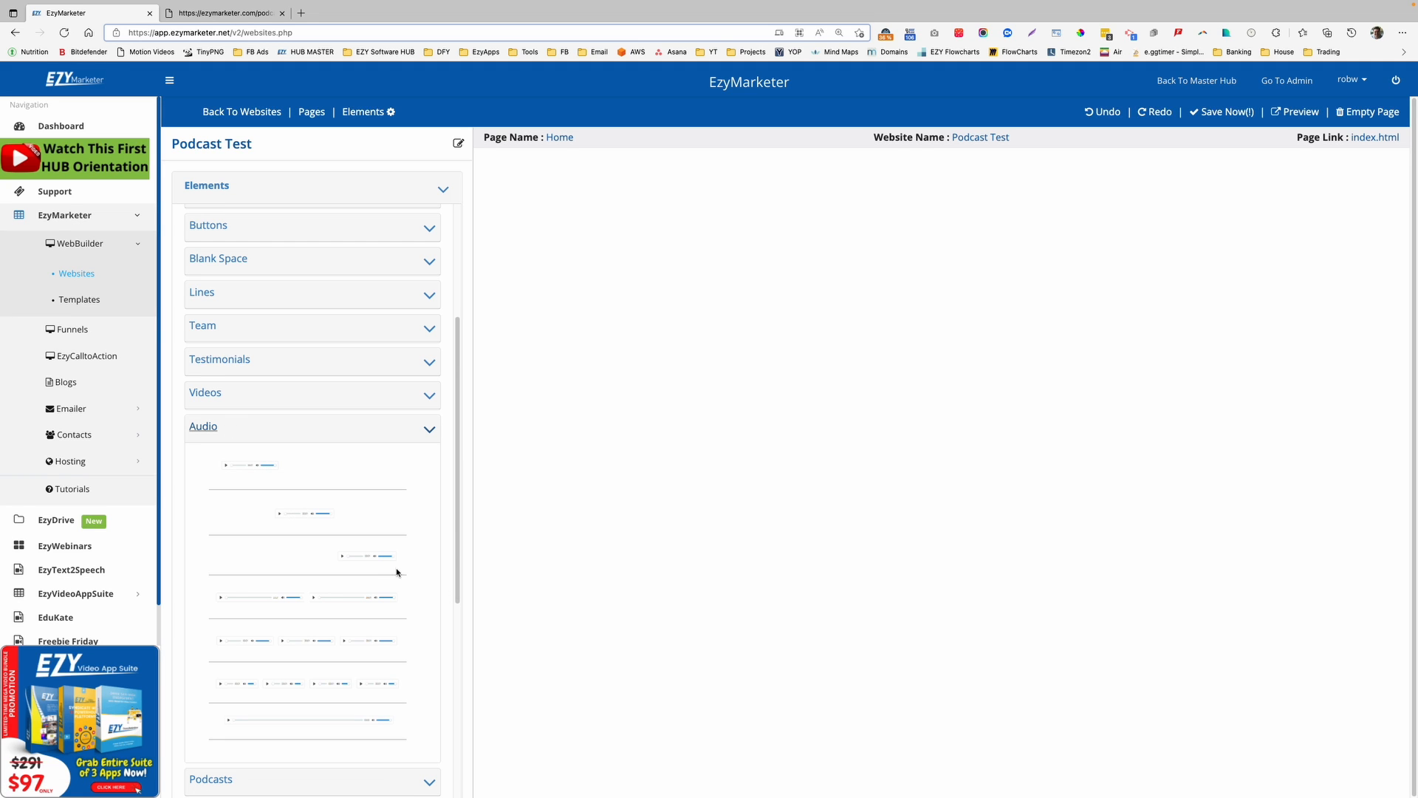
left_click_drag(251, 470, 658, 340)
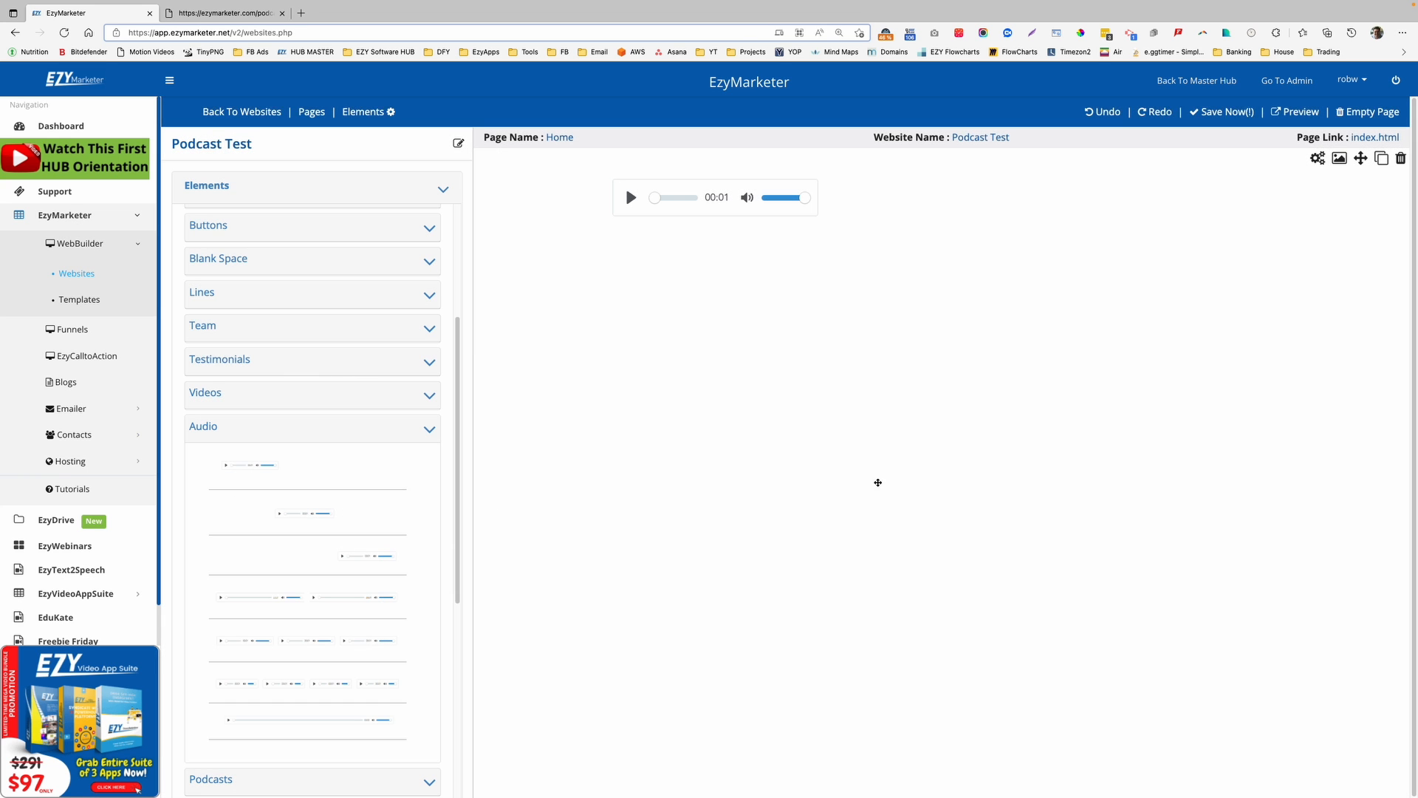
left_click_drag(877, 483, 910, 482)
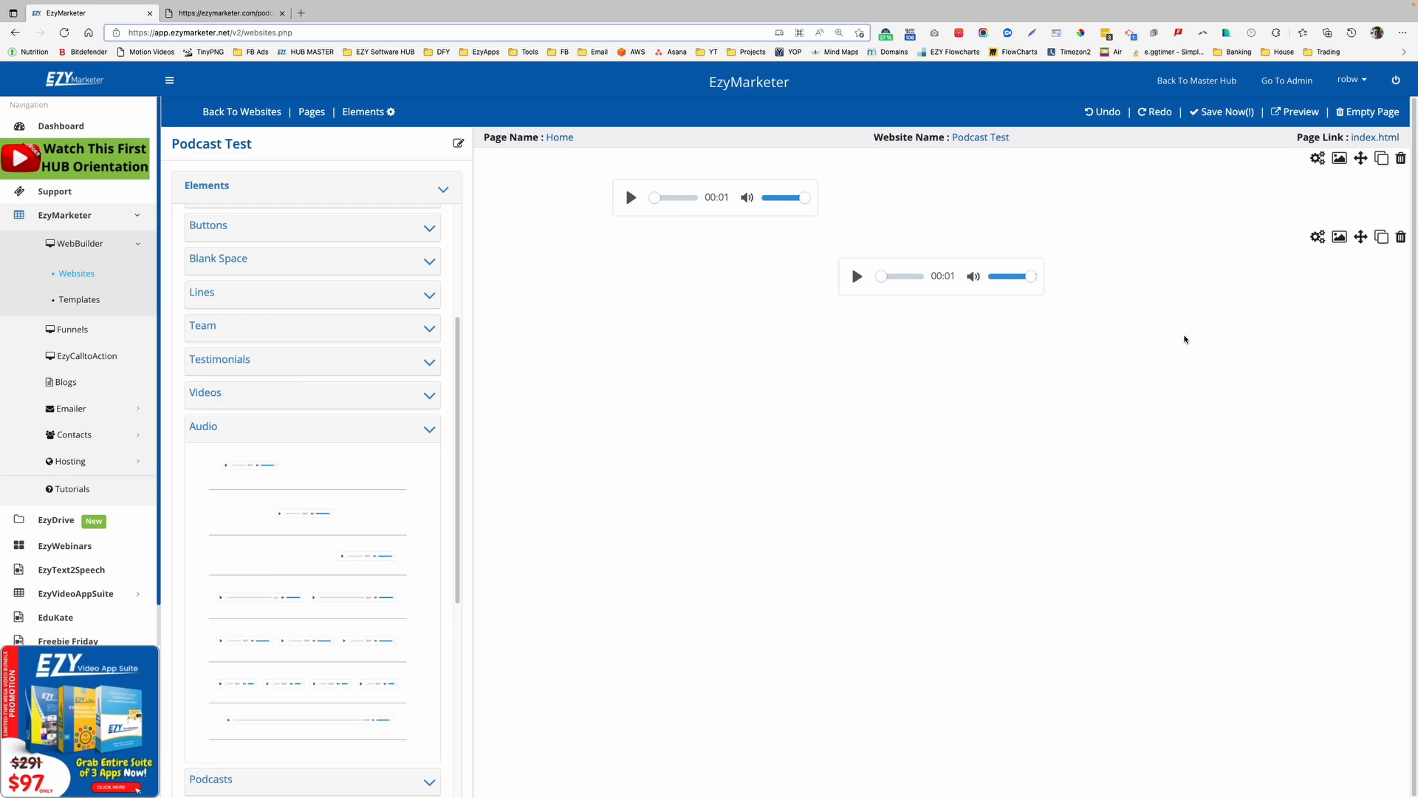
Delete both single audio player sections from the page
left_click(1400, 239)
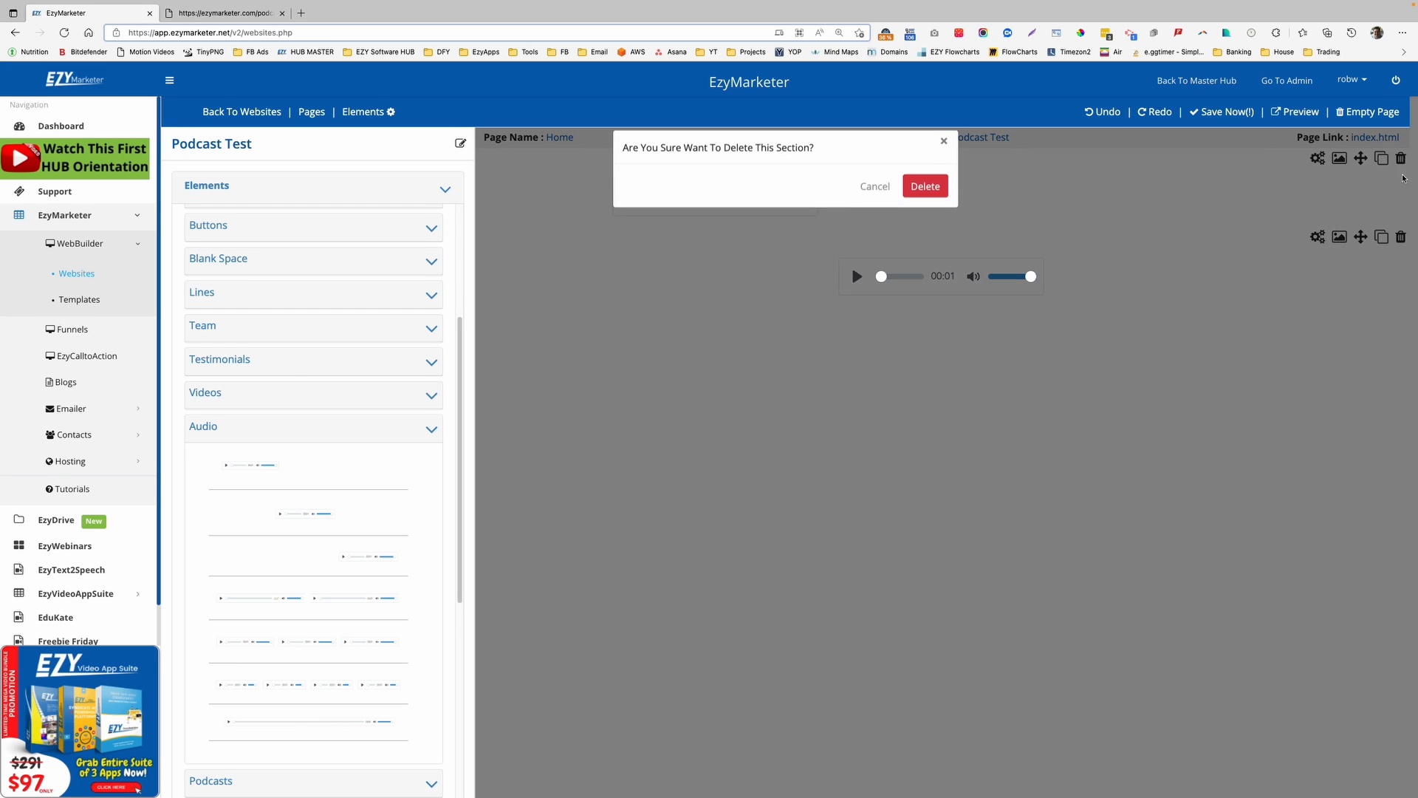
left_click(925, 192)
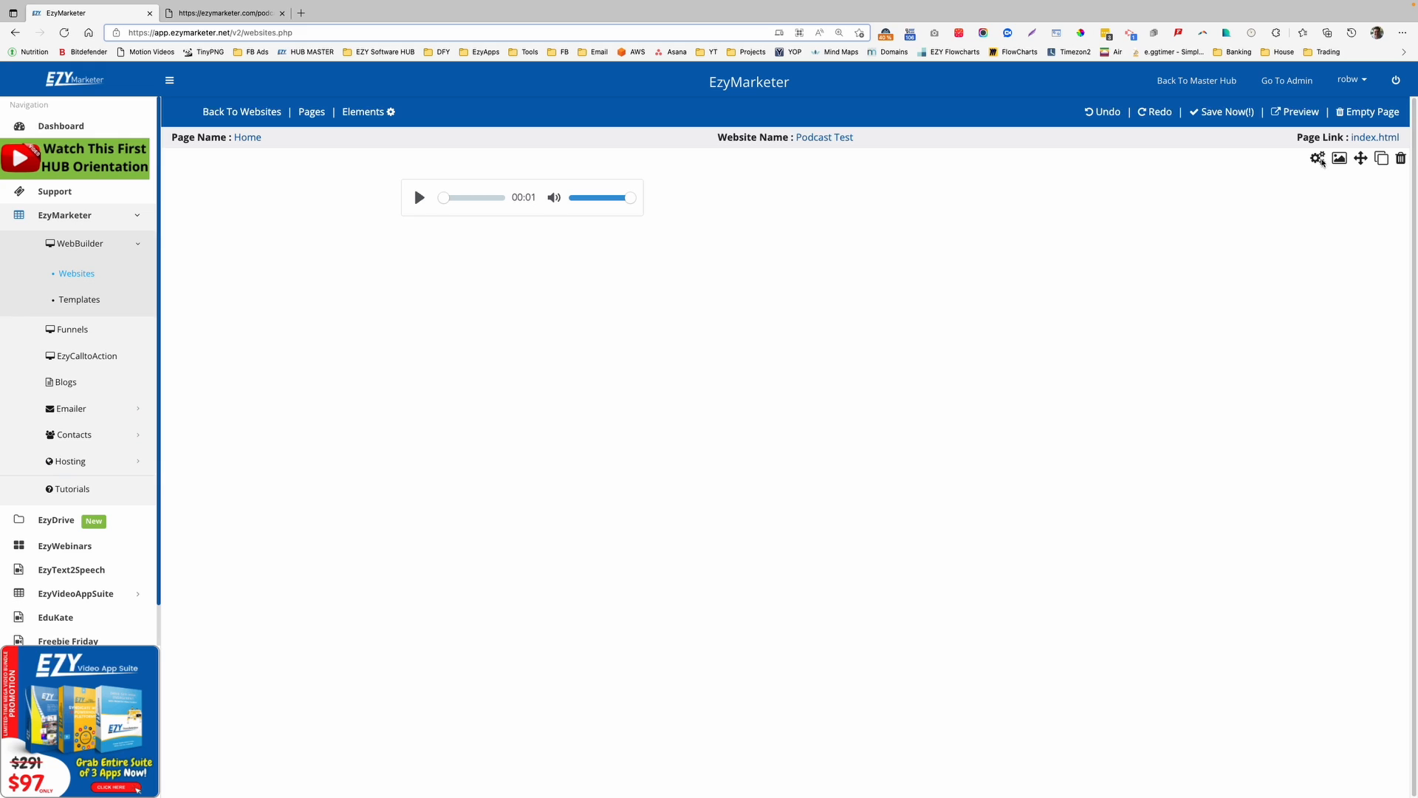
left_click(1401, 160)
left_click(925, 192)
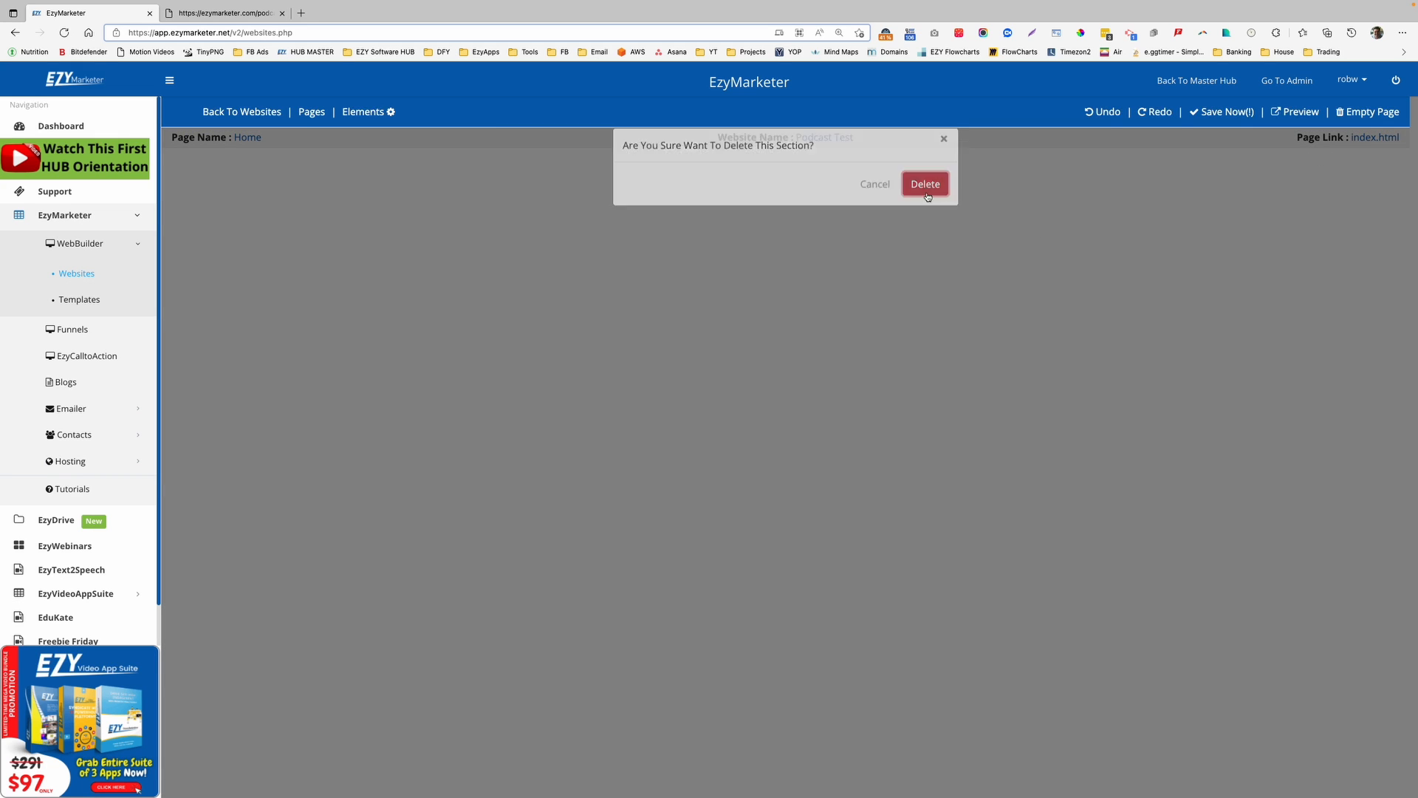
Browse the available elements, examining the Images layouts for one that could accompany audio players
left_click(311, 113)
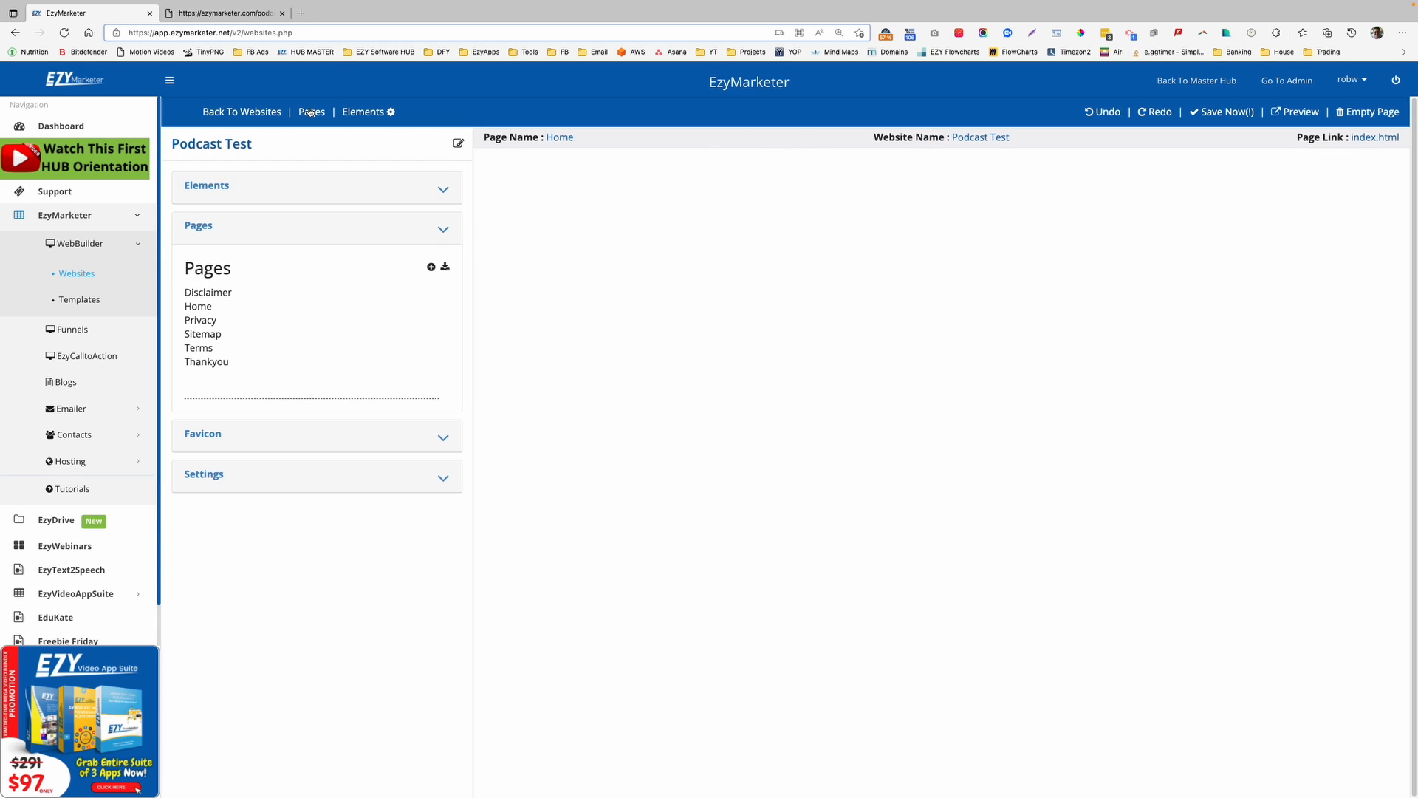
left_click(274, 192)
scroll(280, 455, "down", 6)
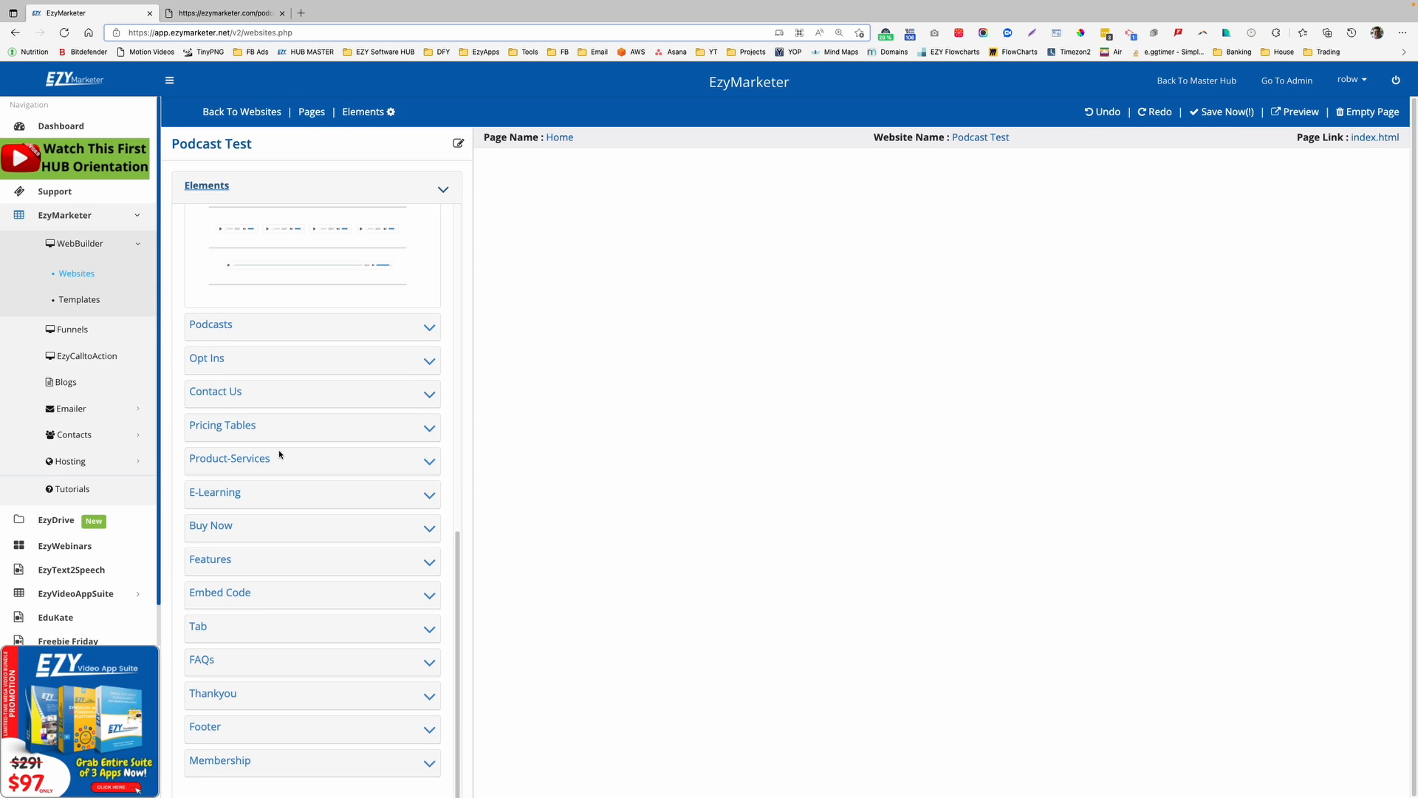
scroll(279, 454, "up", 6)
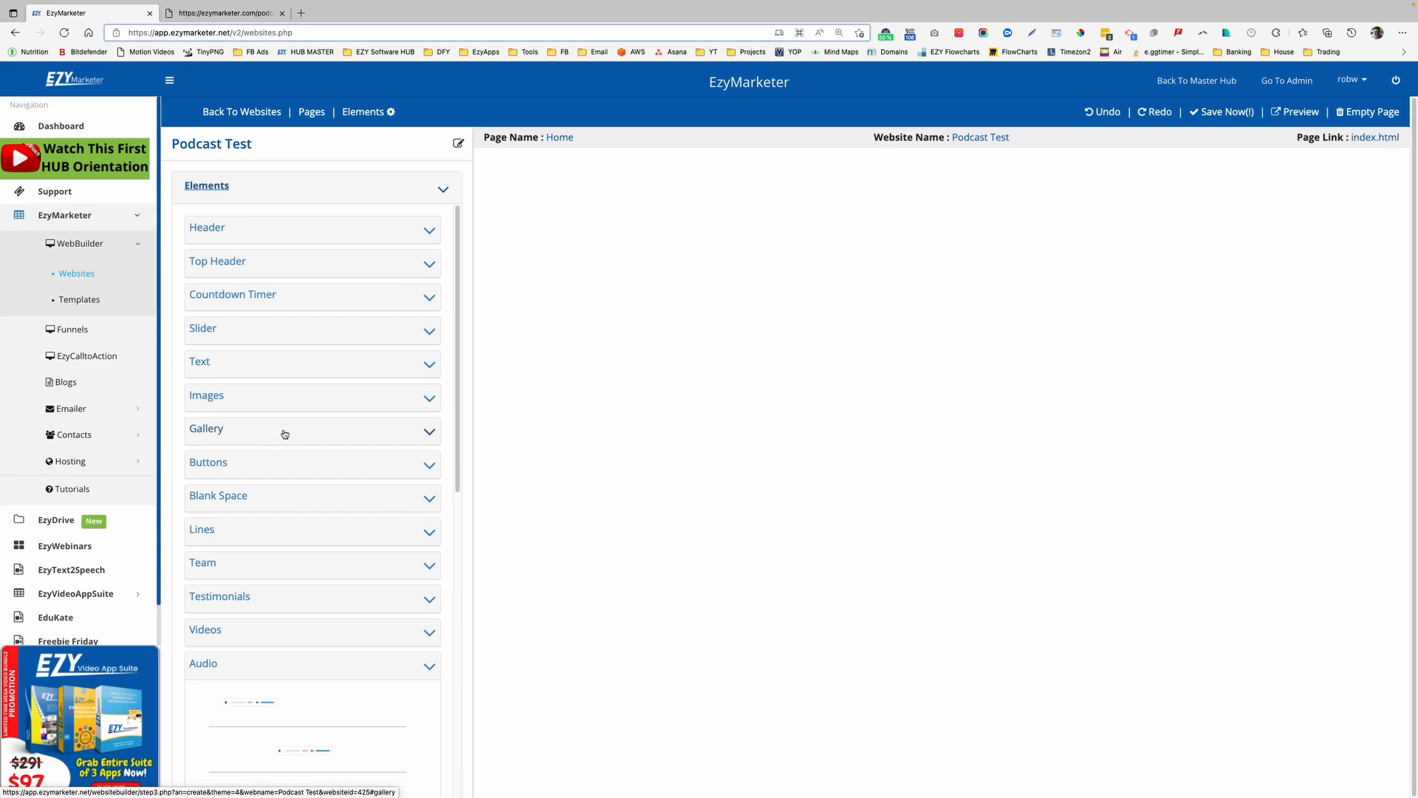
left_click(235, 396)
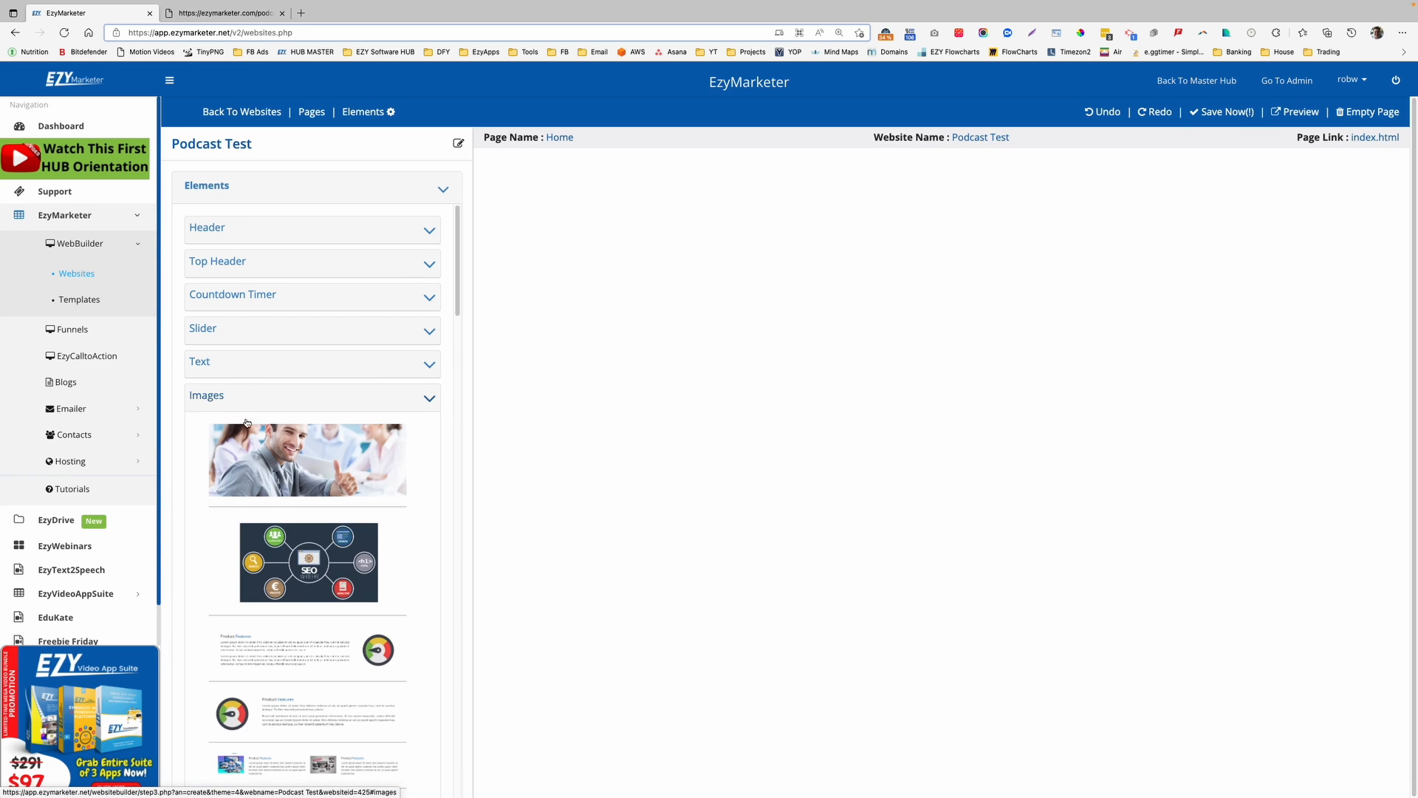
scroll(349, 604, "down", 7)
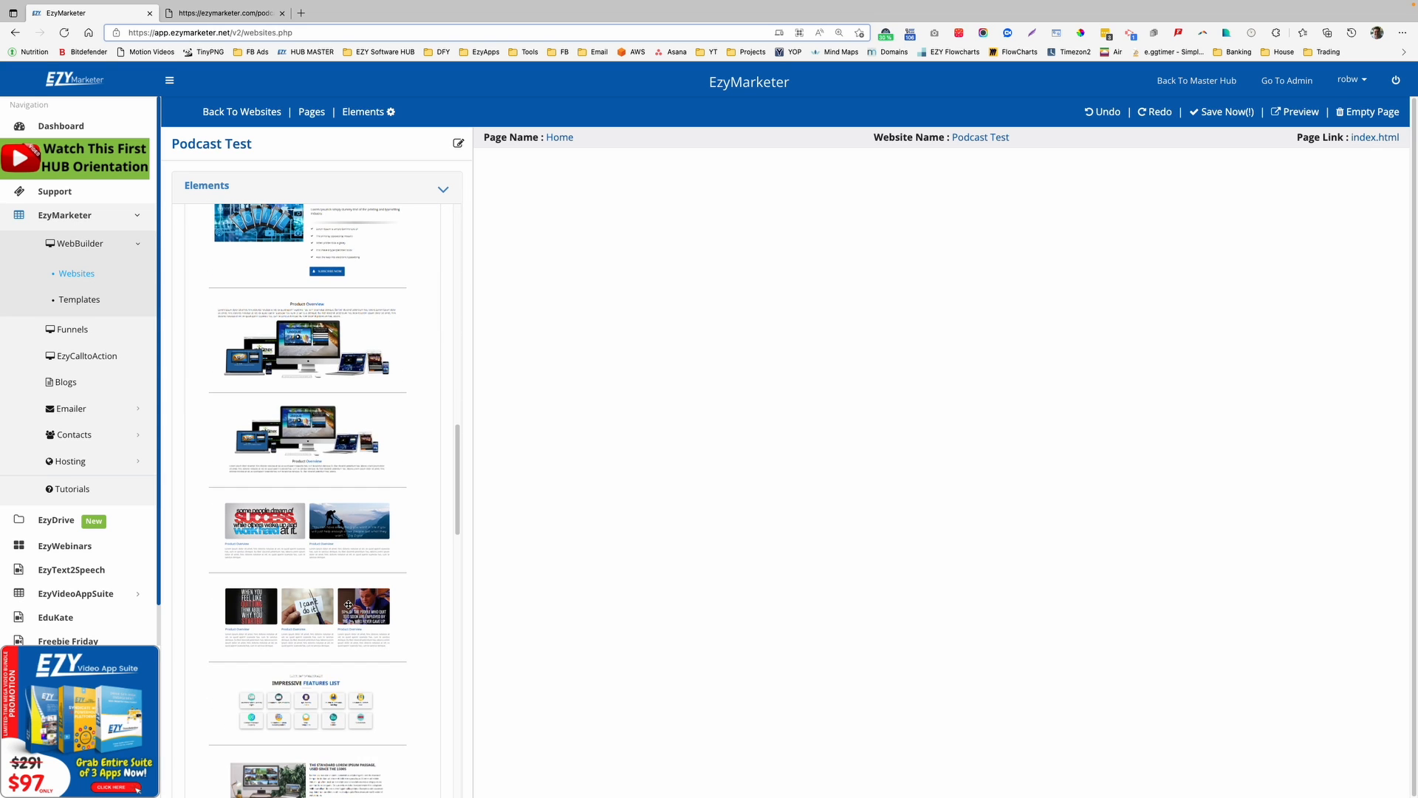
scroll(348, 604, "down", 3)
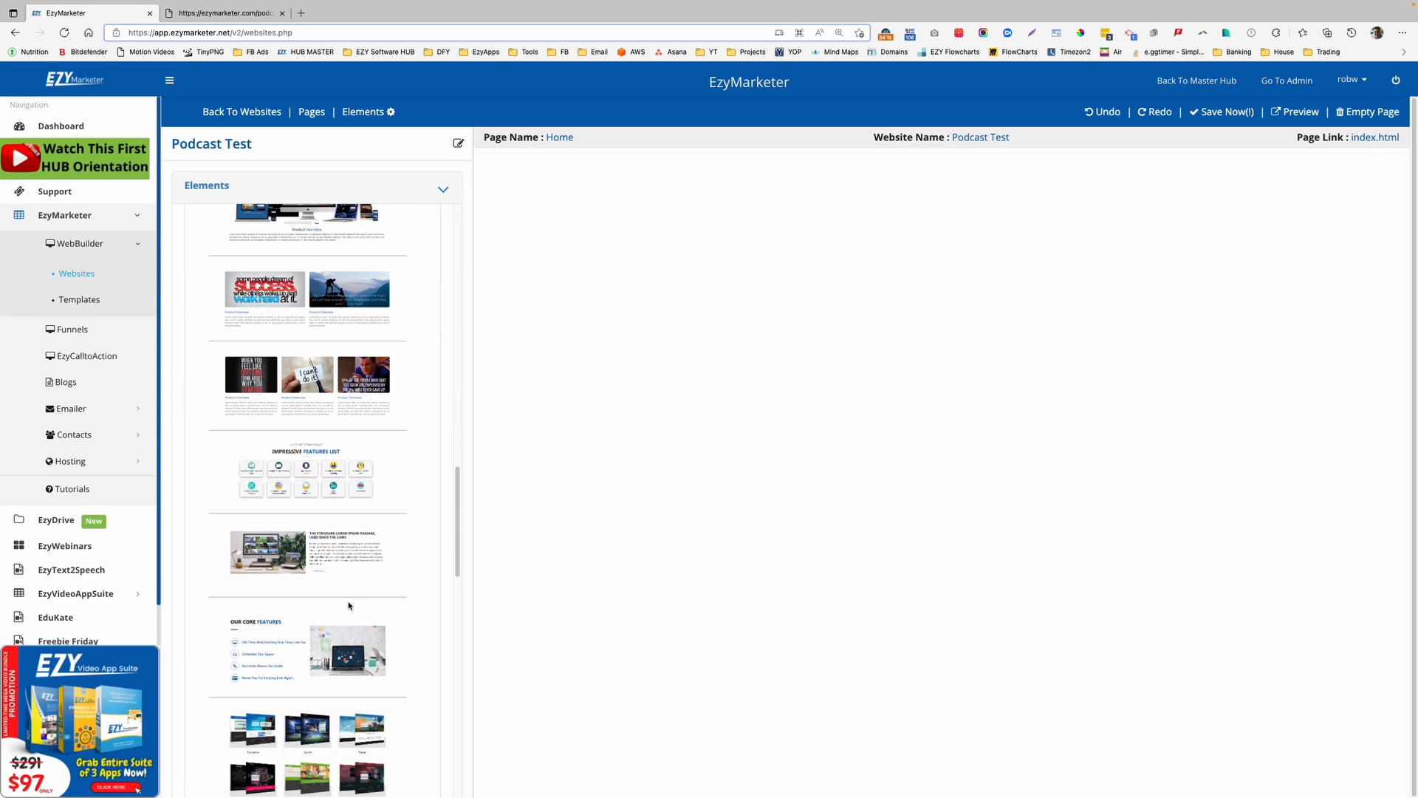
scroll(348, 604, "down", 6)
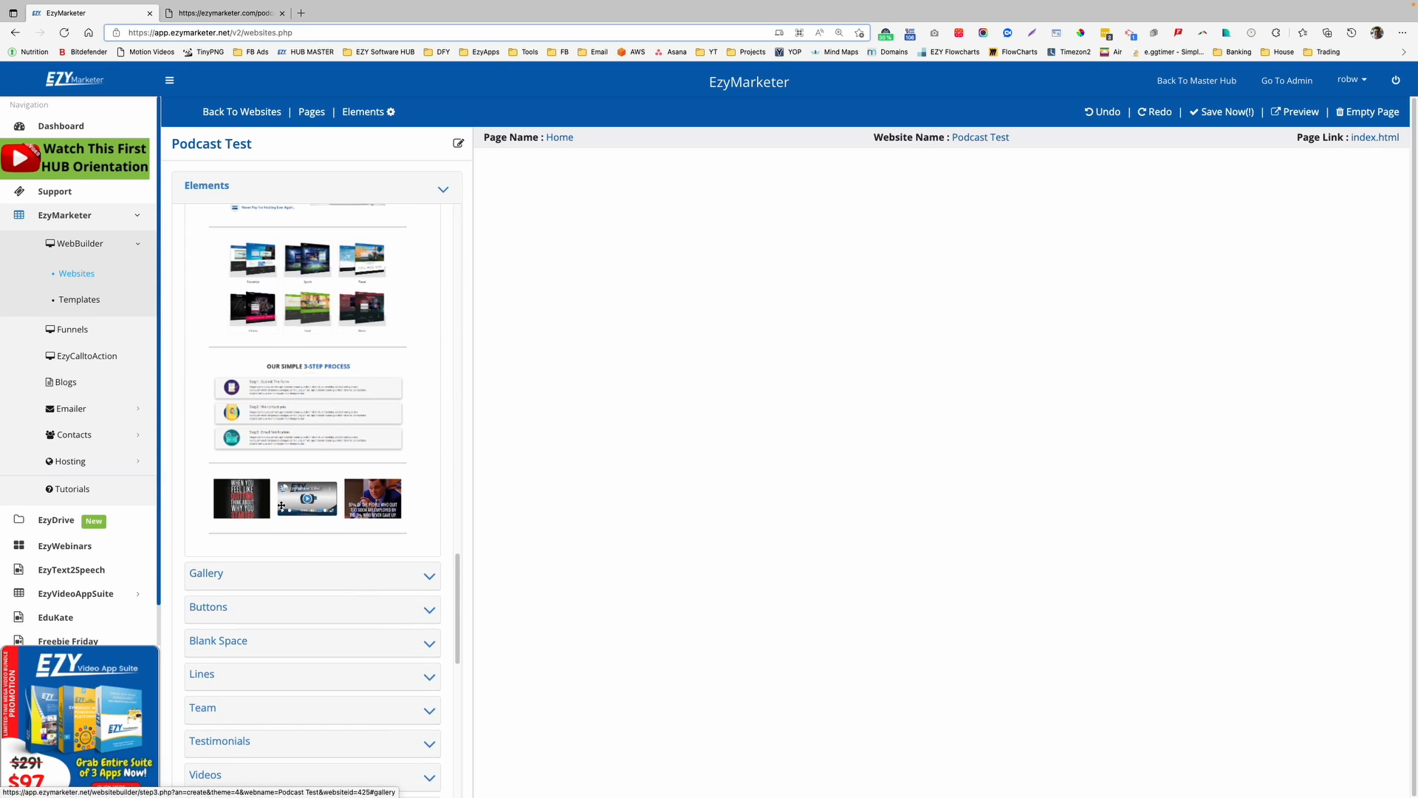
scroll(281, 506, "up", 5)
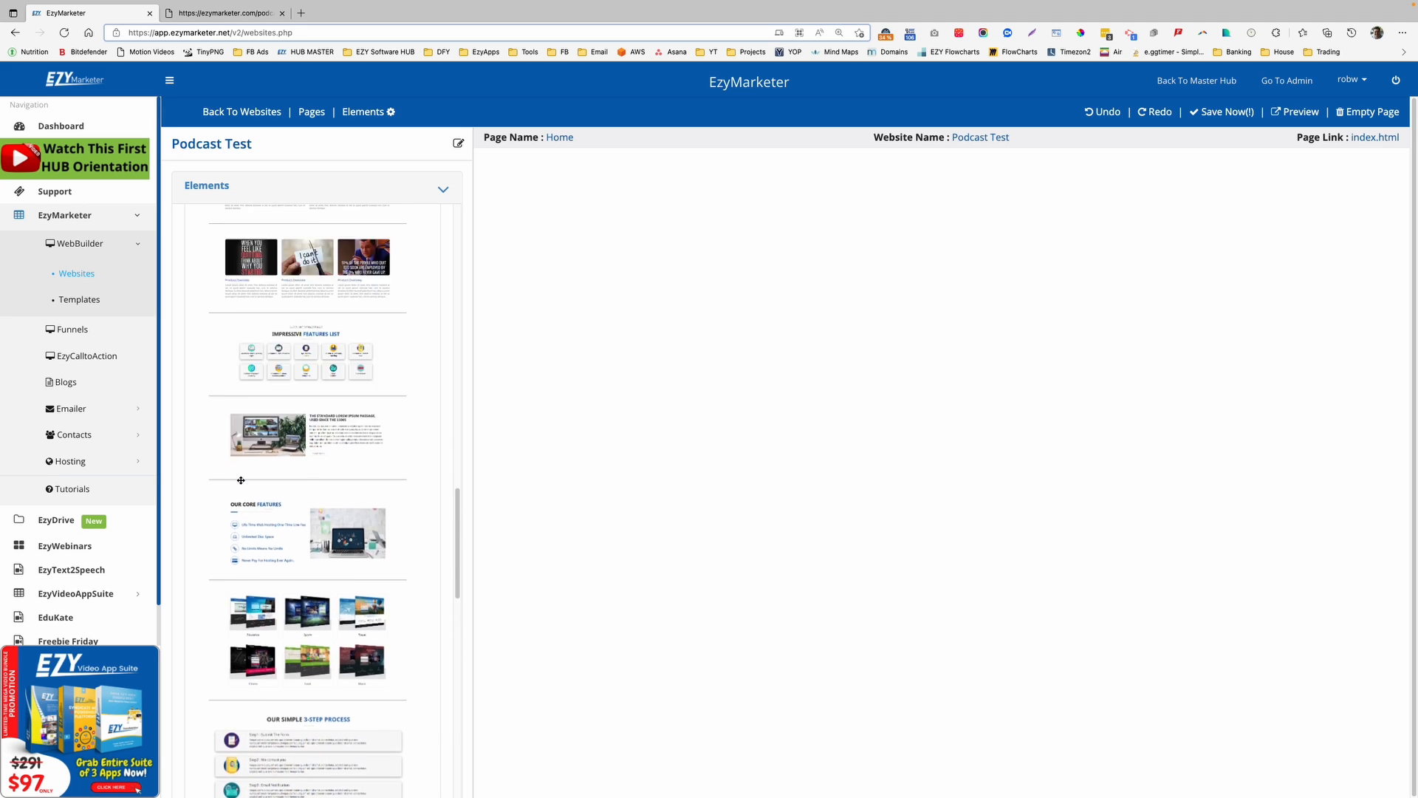
scroll(241, 480, "up", 4)
scroll(241, 480, "down", 10)
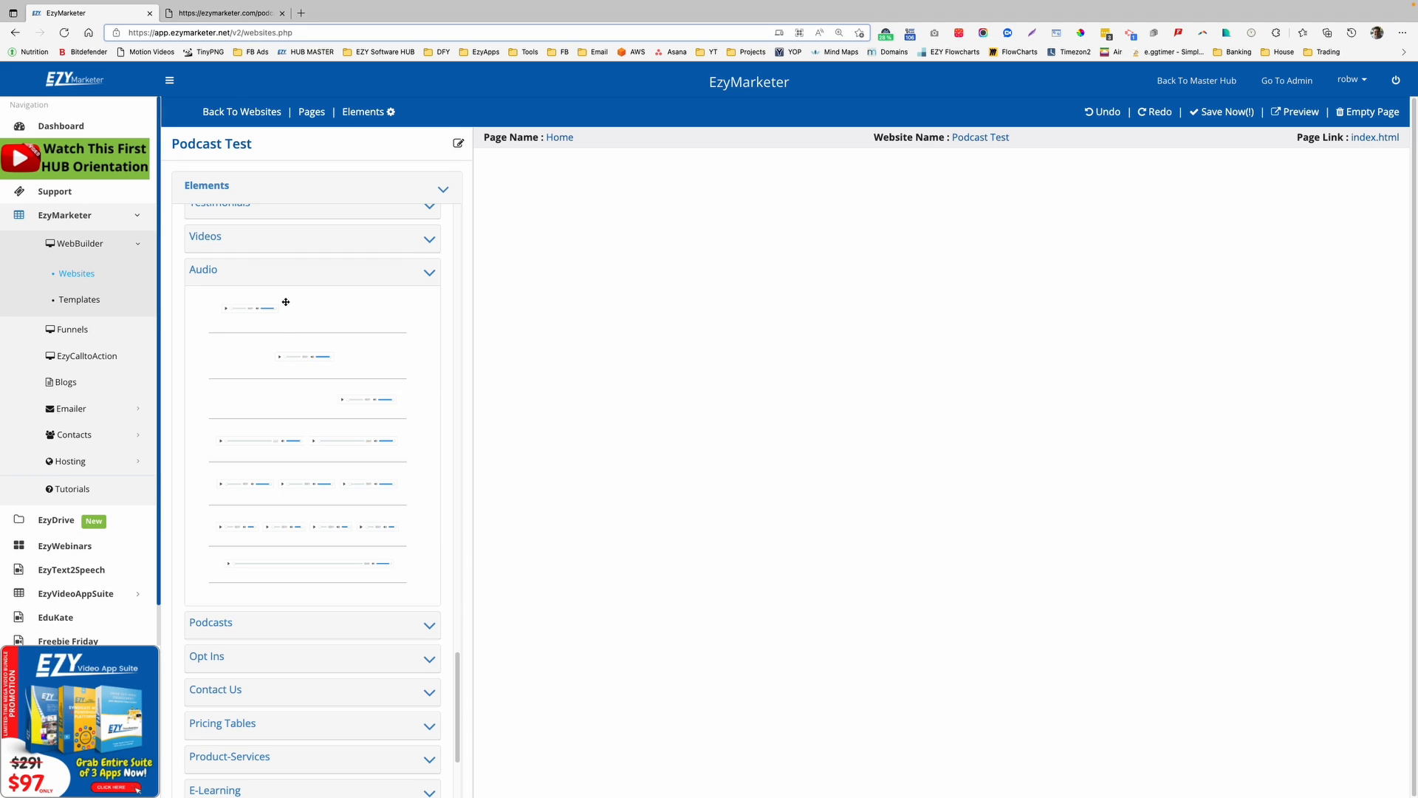
Add the 3 Image Gallery element to the blank home page
scroll(280, 286, "up", 4)
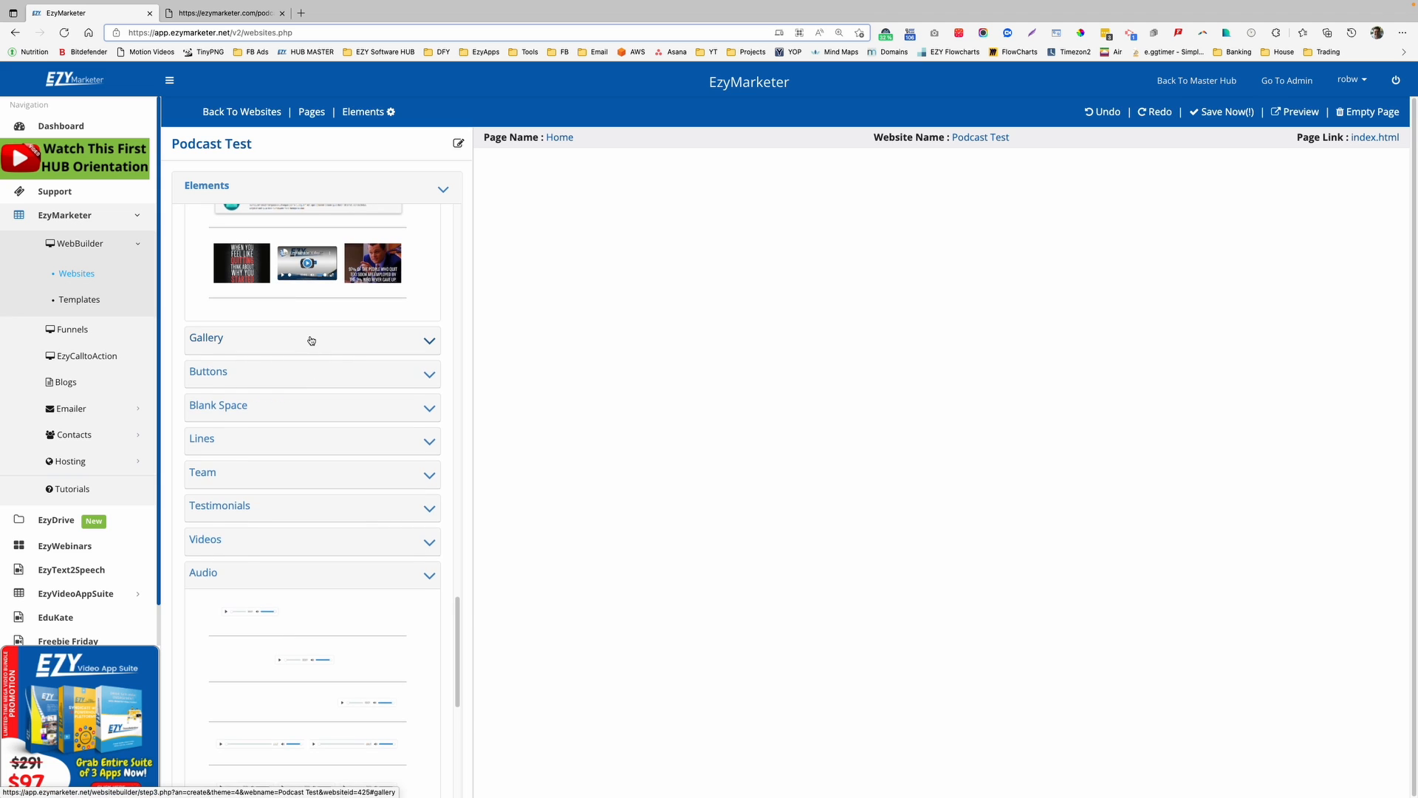
left_click(309, 337)
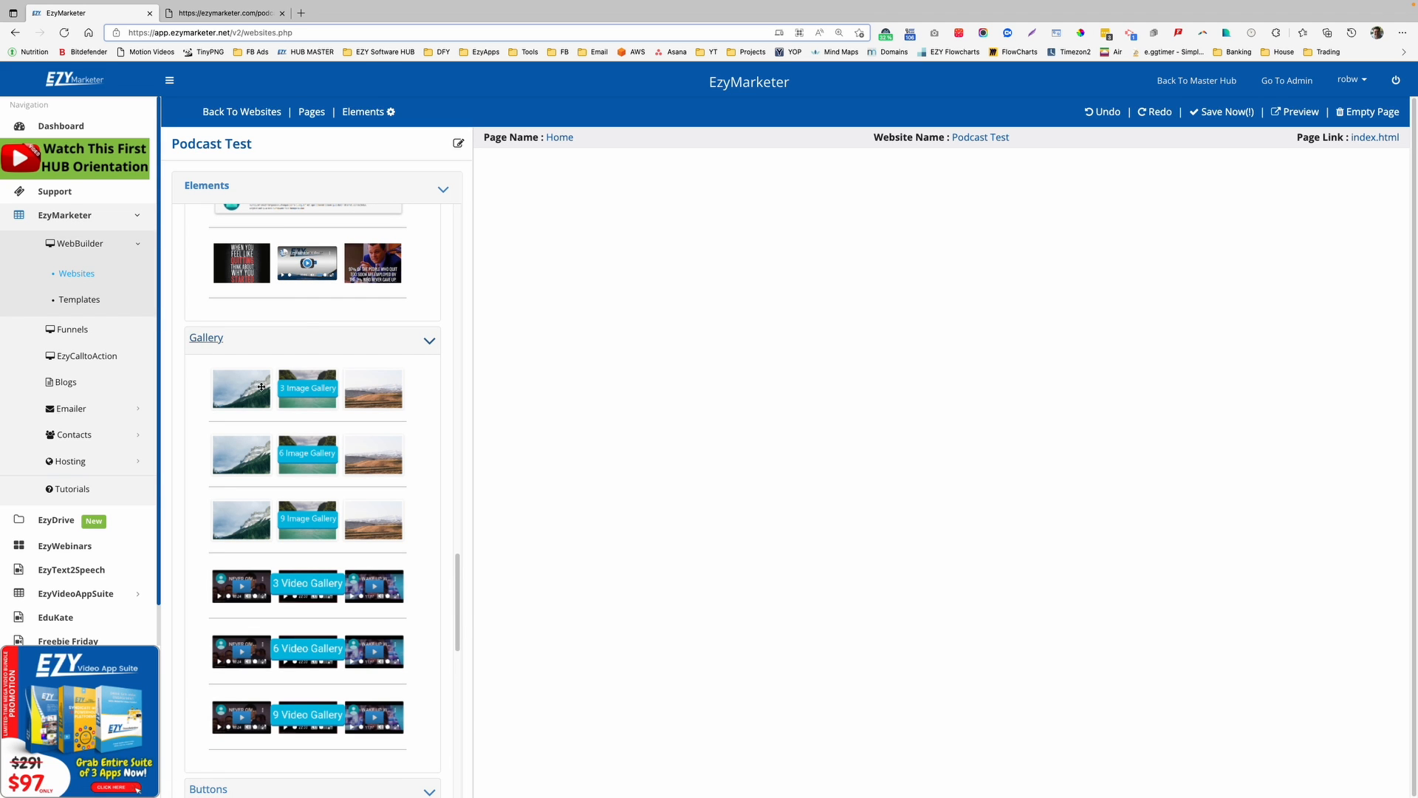
left_click_drag(307, 388, 819, 387)
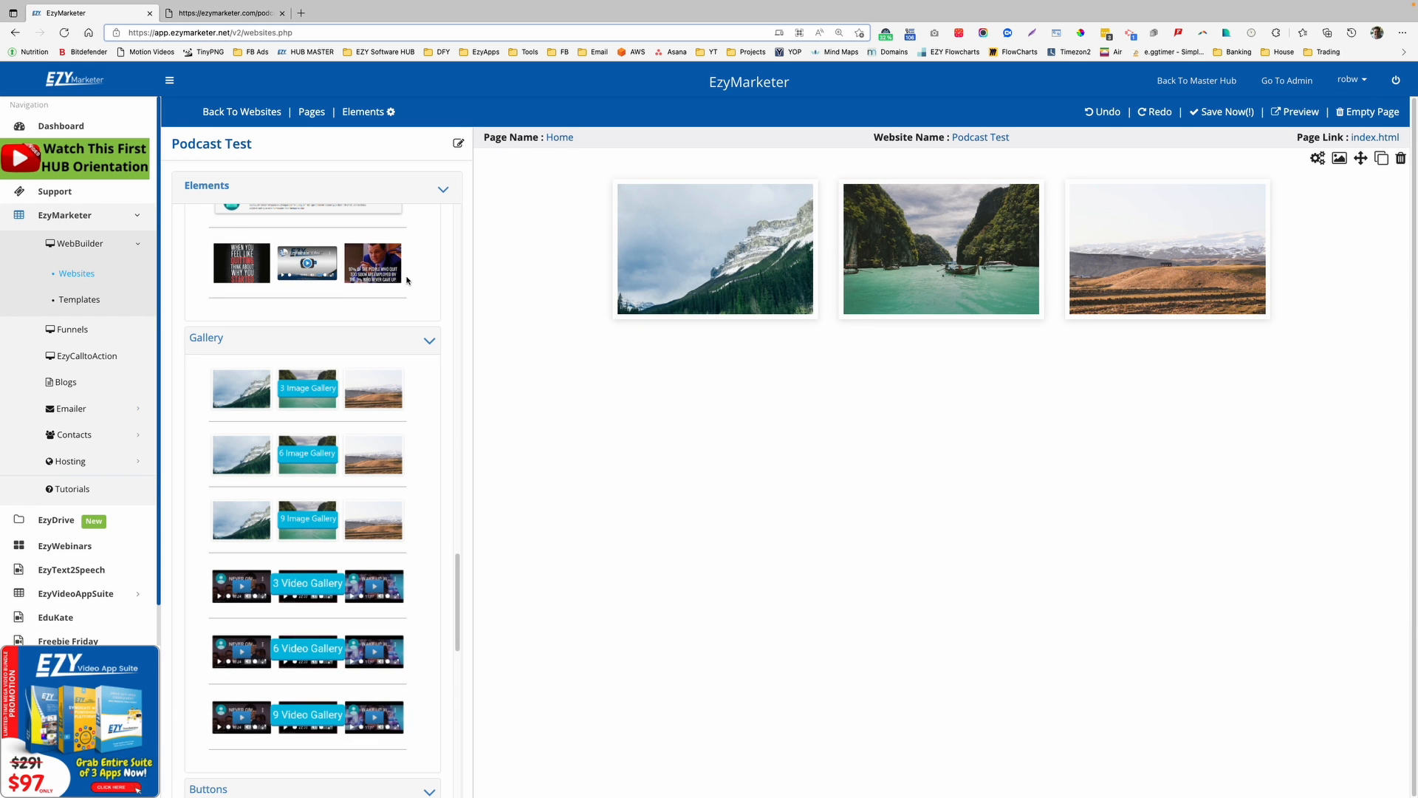
Collapse the Images elements and add the audio section with three side-by-side players beneath the image gallery
scroll(407, 279, "up", 1)
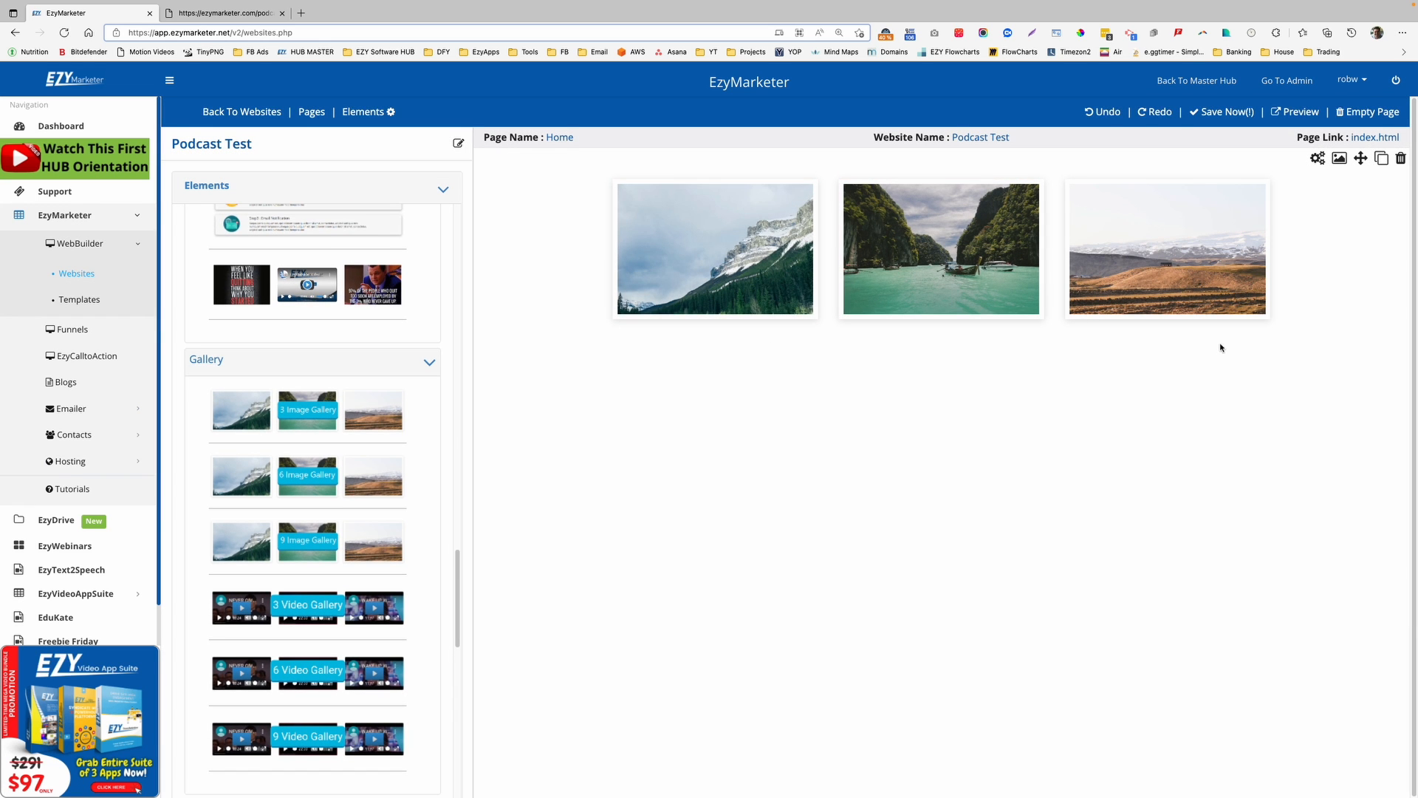
scroll(351, 343, "up", 10)
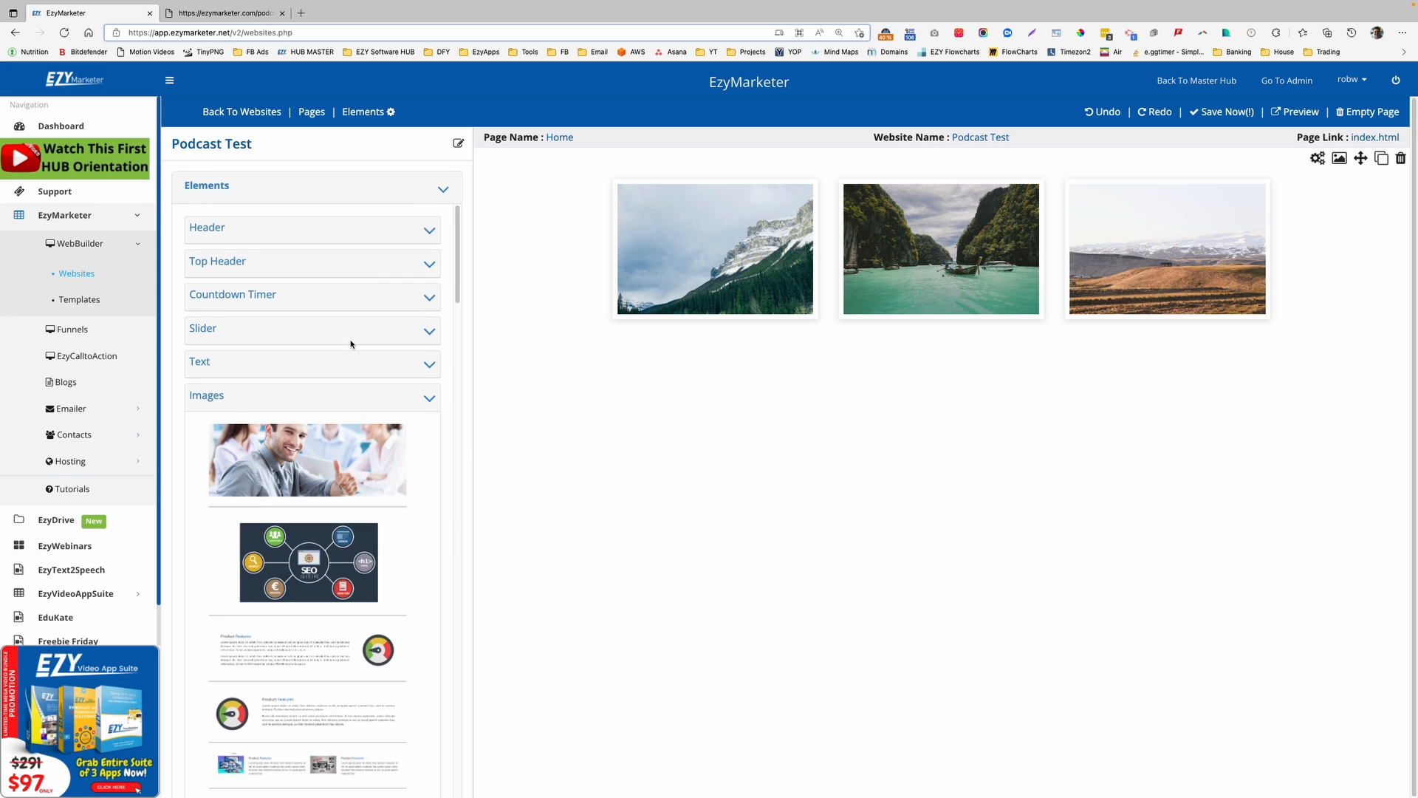
left_click(429, 399)
scroll(383, 429, "down", 1)
scroll(383, 430, "down", 8)
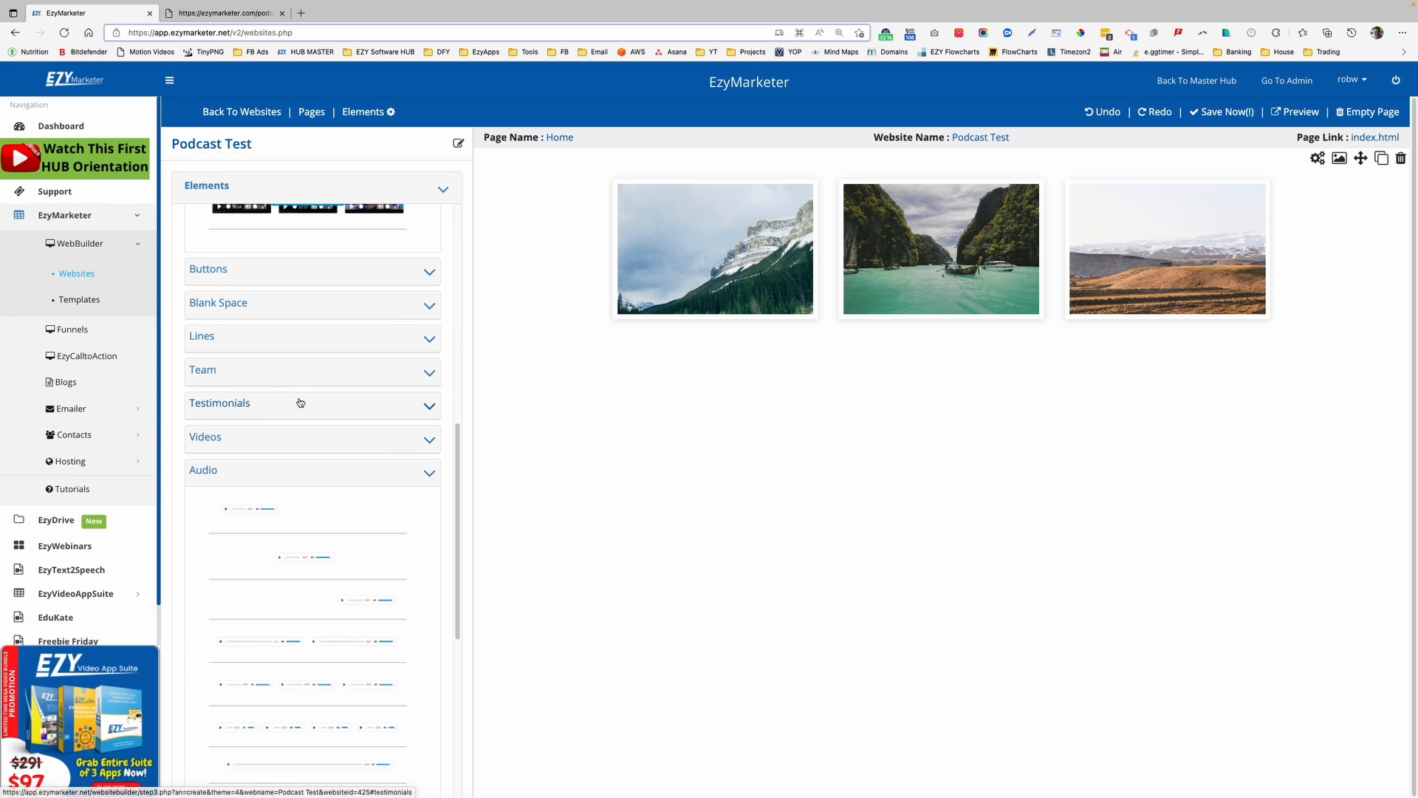
scroll(297, 509, "down", 4)
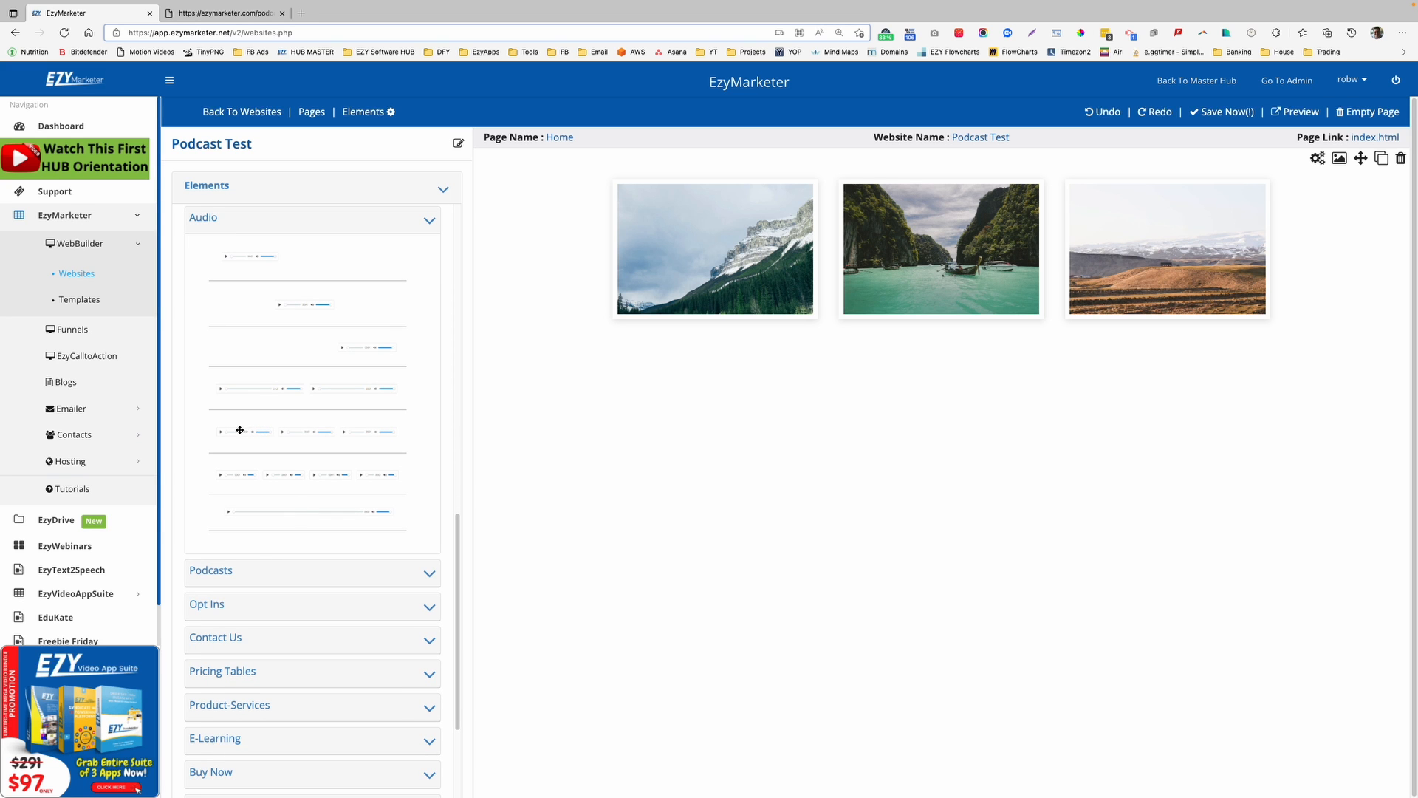
left_click_drag(238, 423, 901, 459)
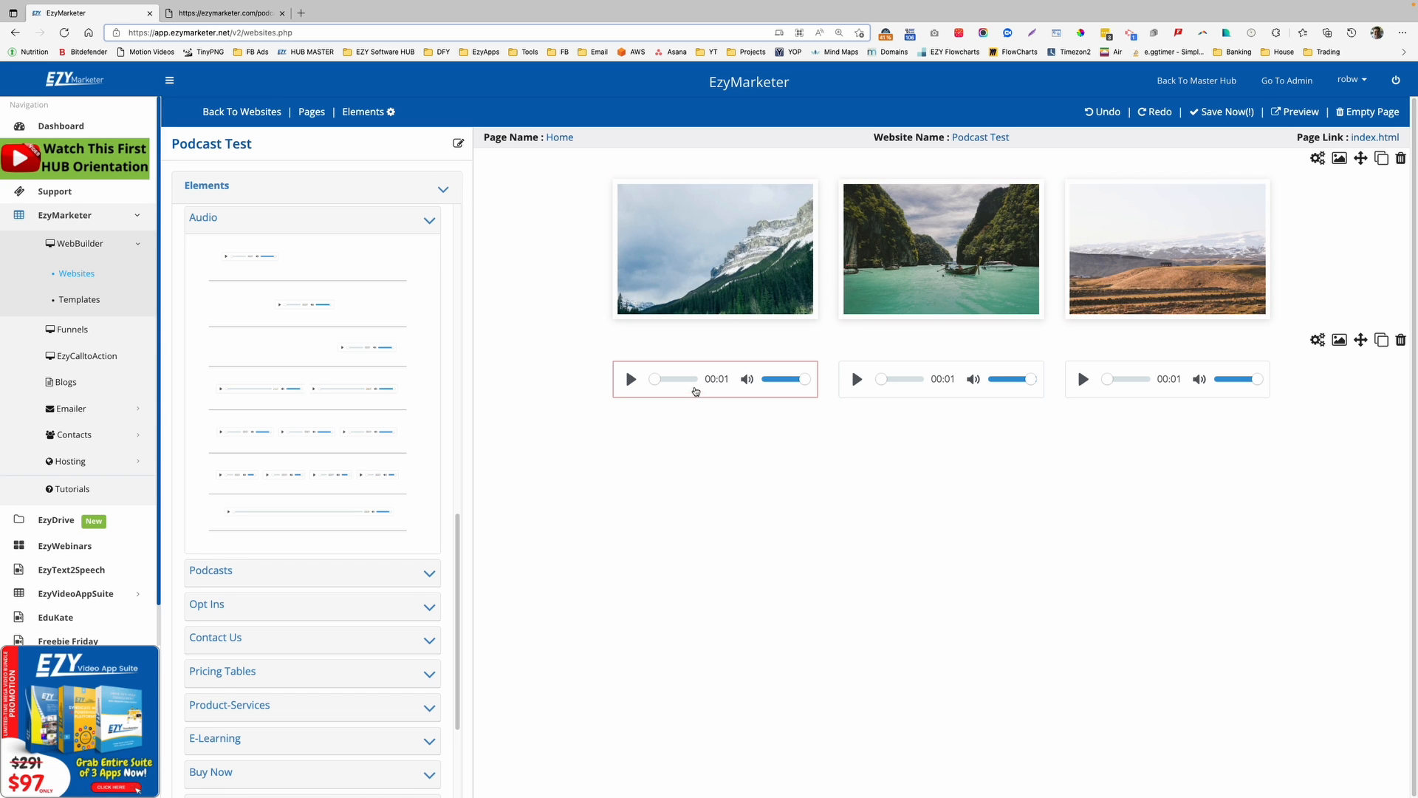
Open the first audio player's audio path for editing, and delete the three-player audio section
left_click(692, 380)
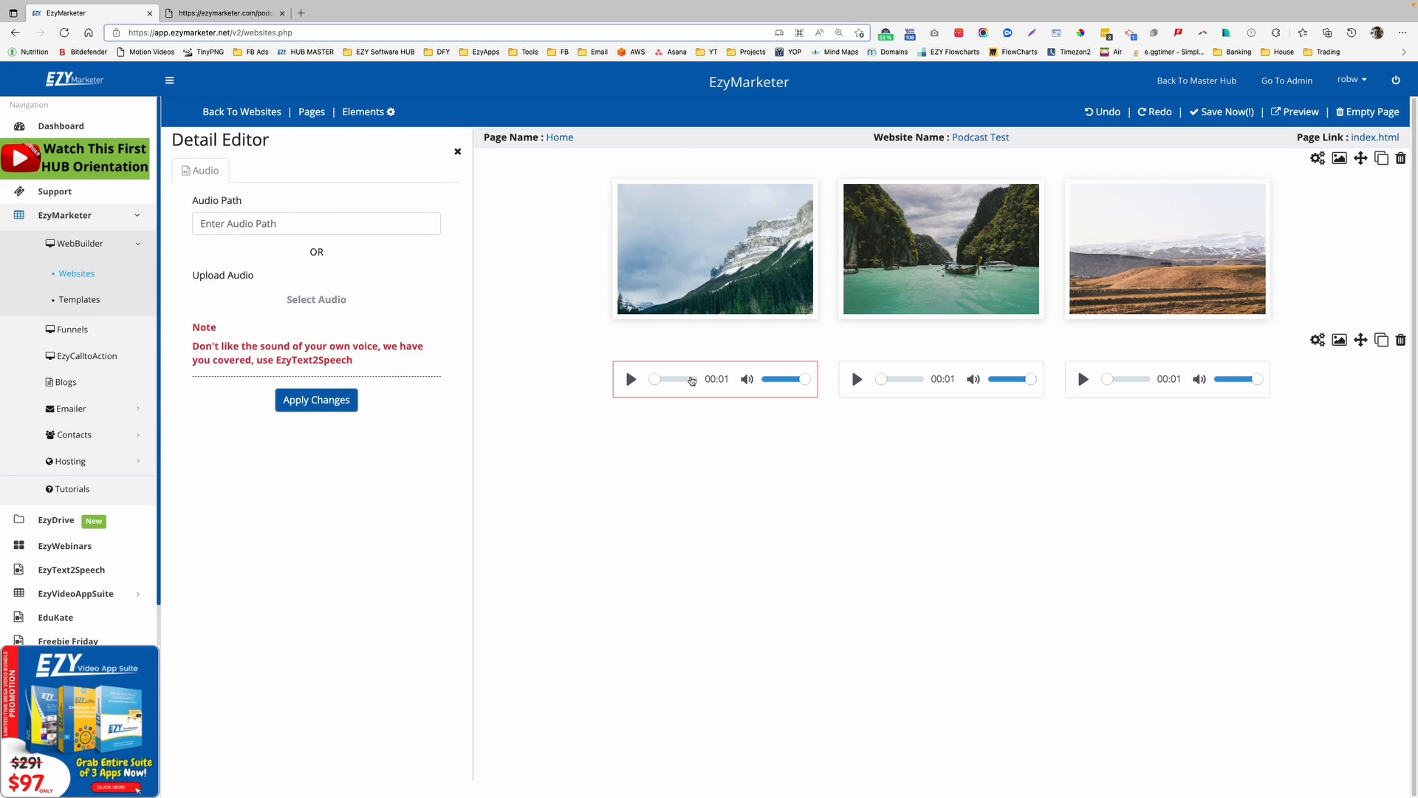
left_click(241, 222)
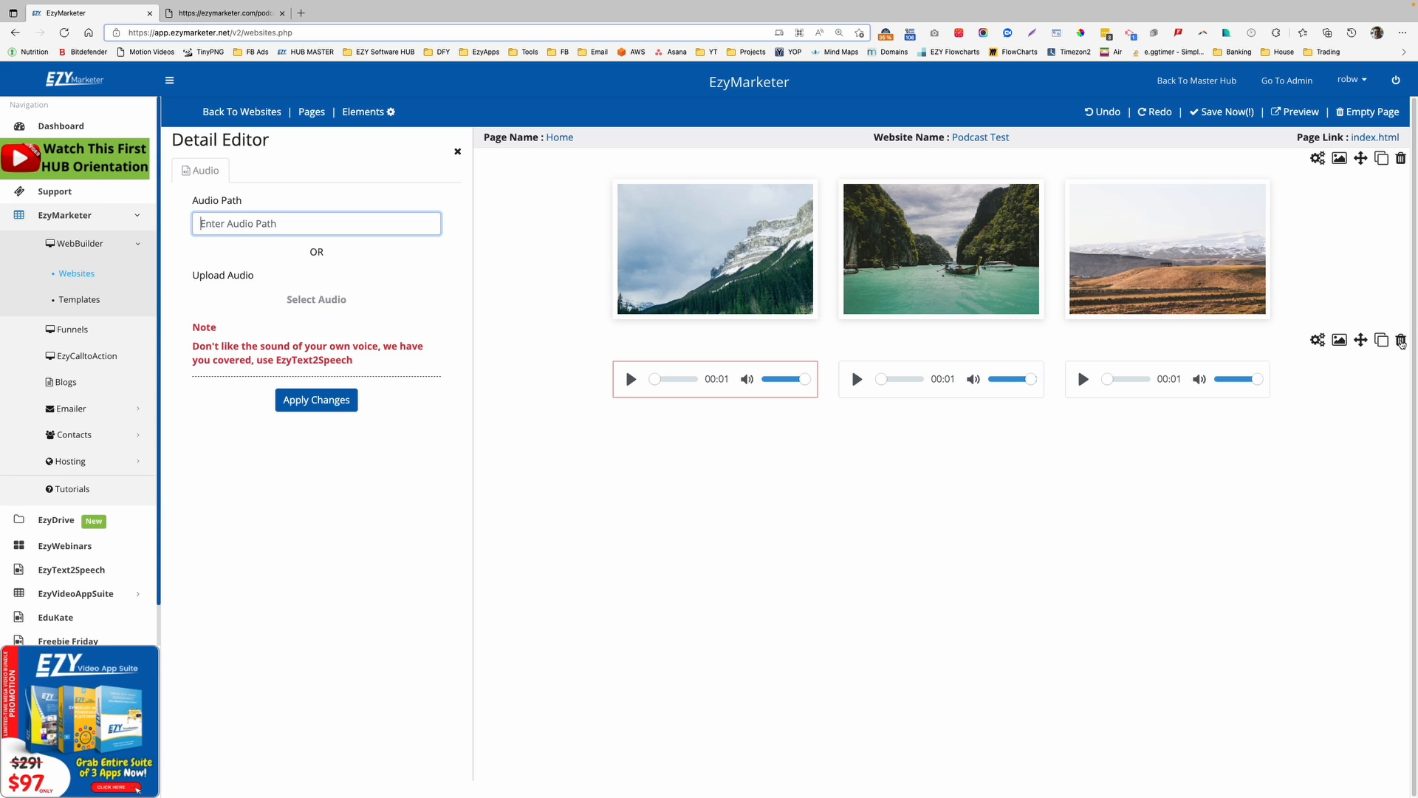
left_click(1401, 342)
left_click(925, 193)
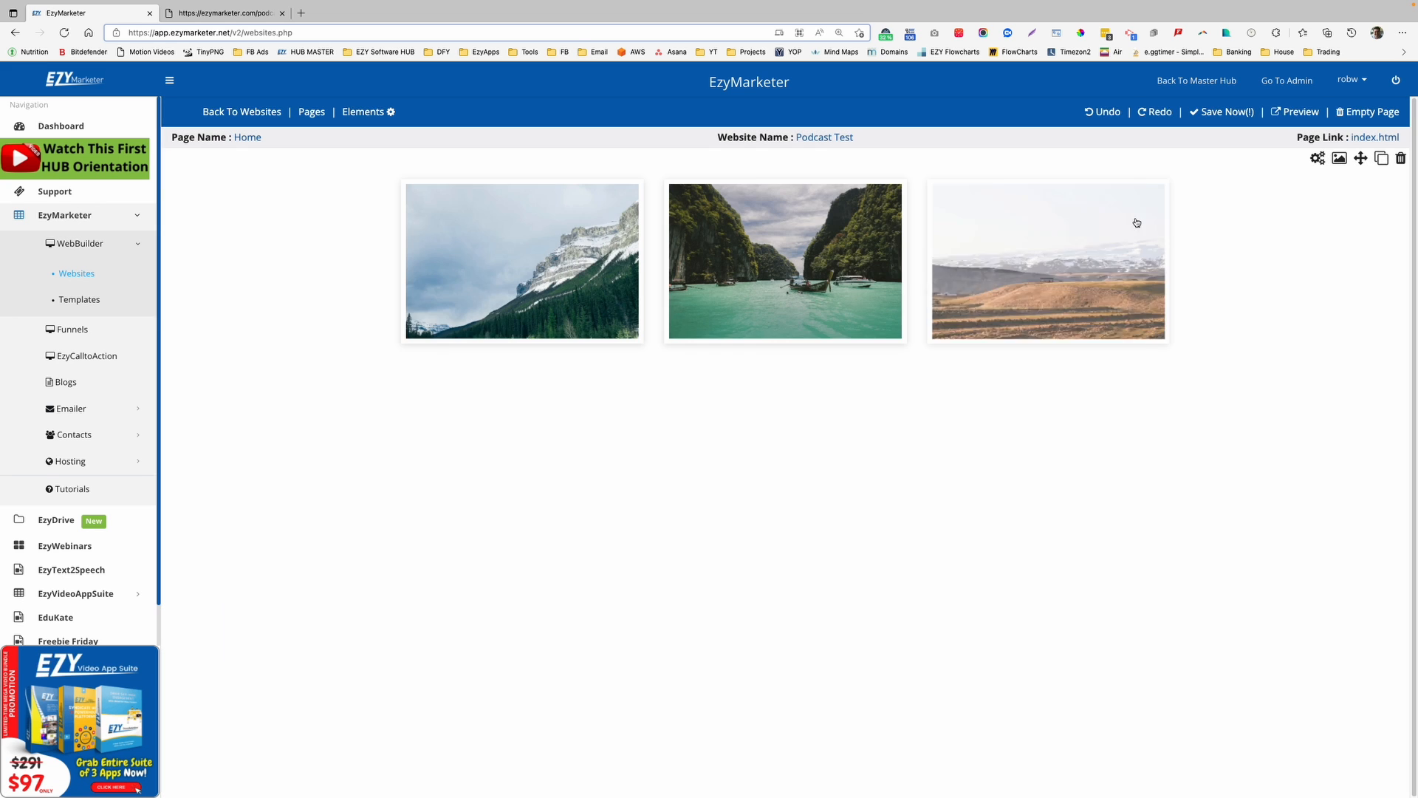
Delete the three-image gallery section and add the podcast player element to the empty home page
left_click(1401, 159)
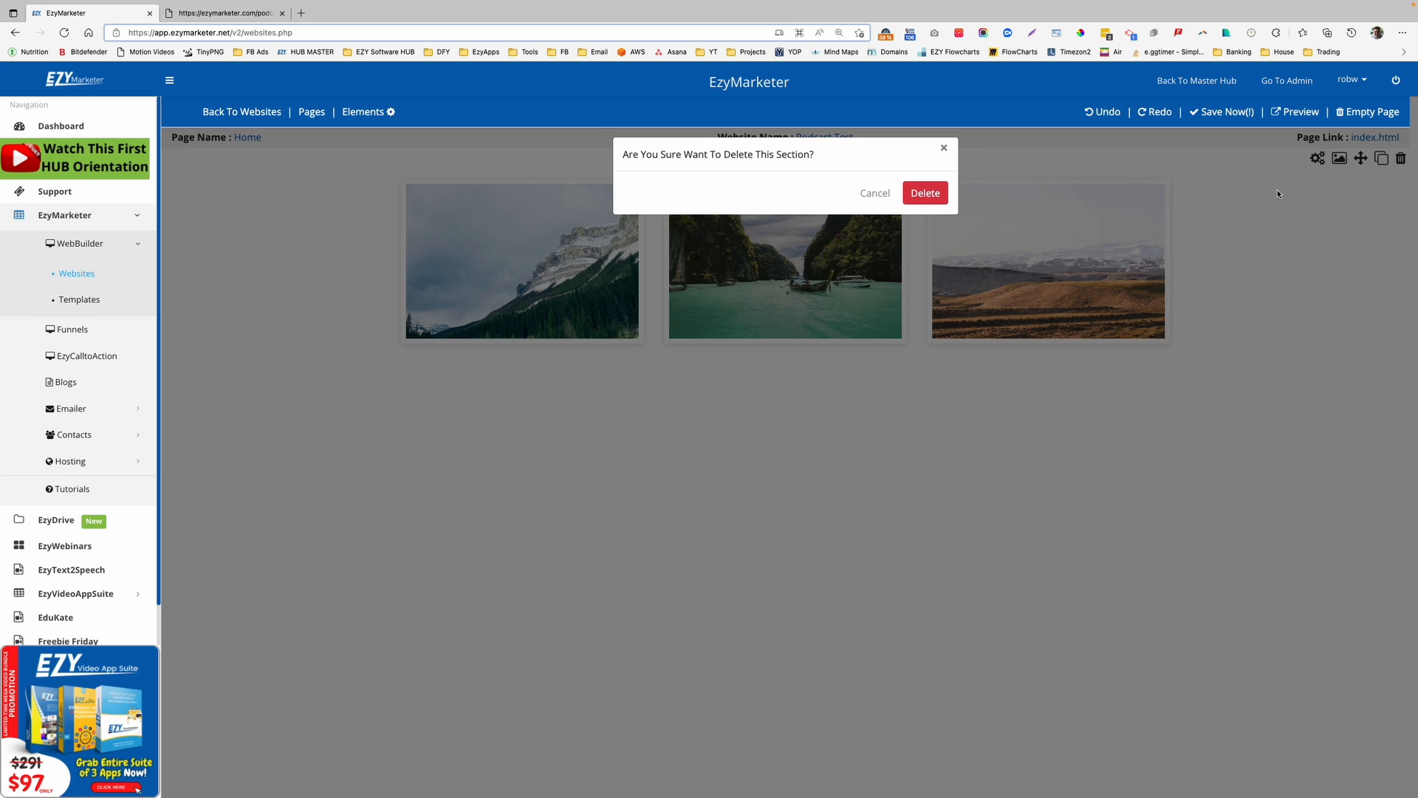
left_click(944, 198)
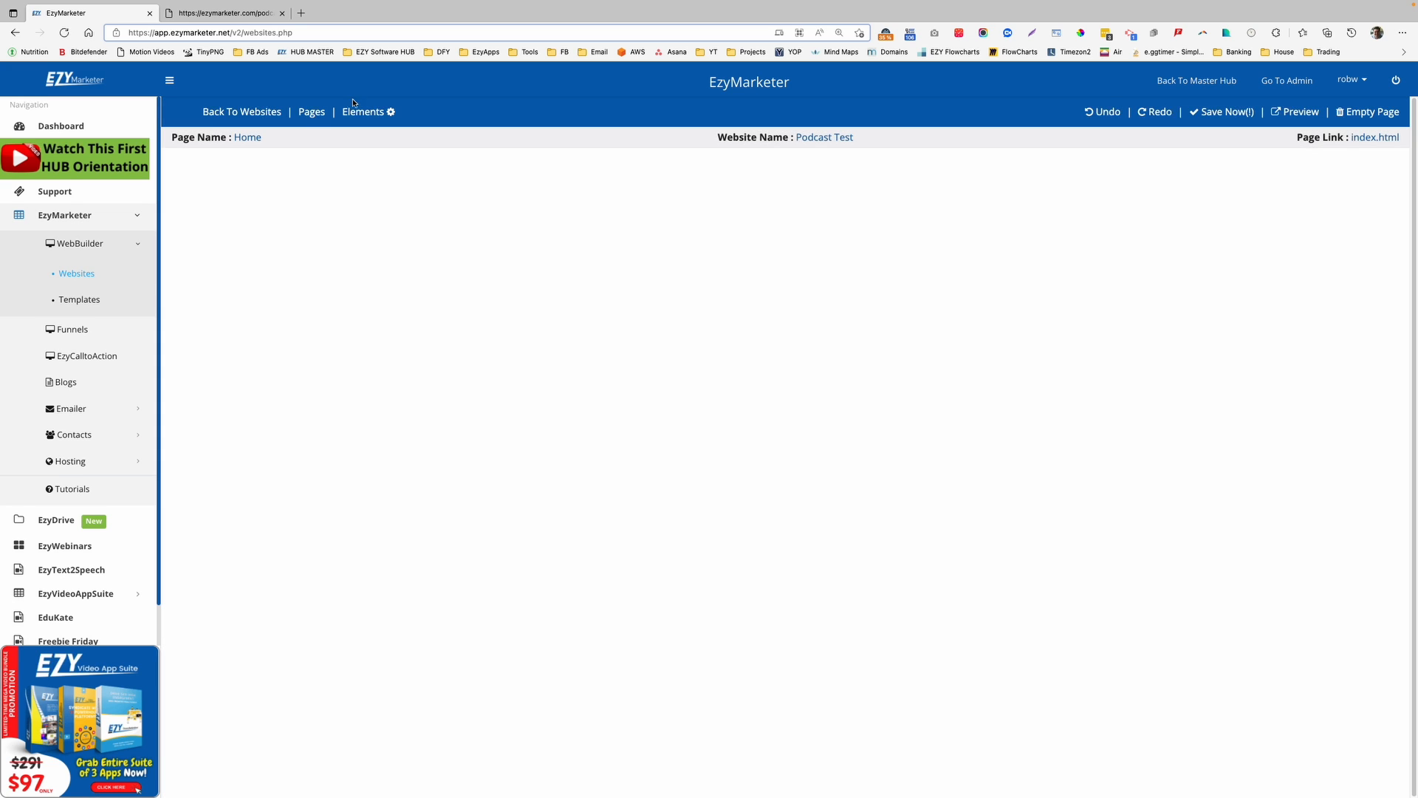
left_click(357, 111)
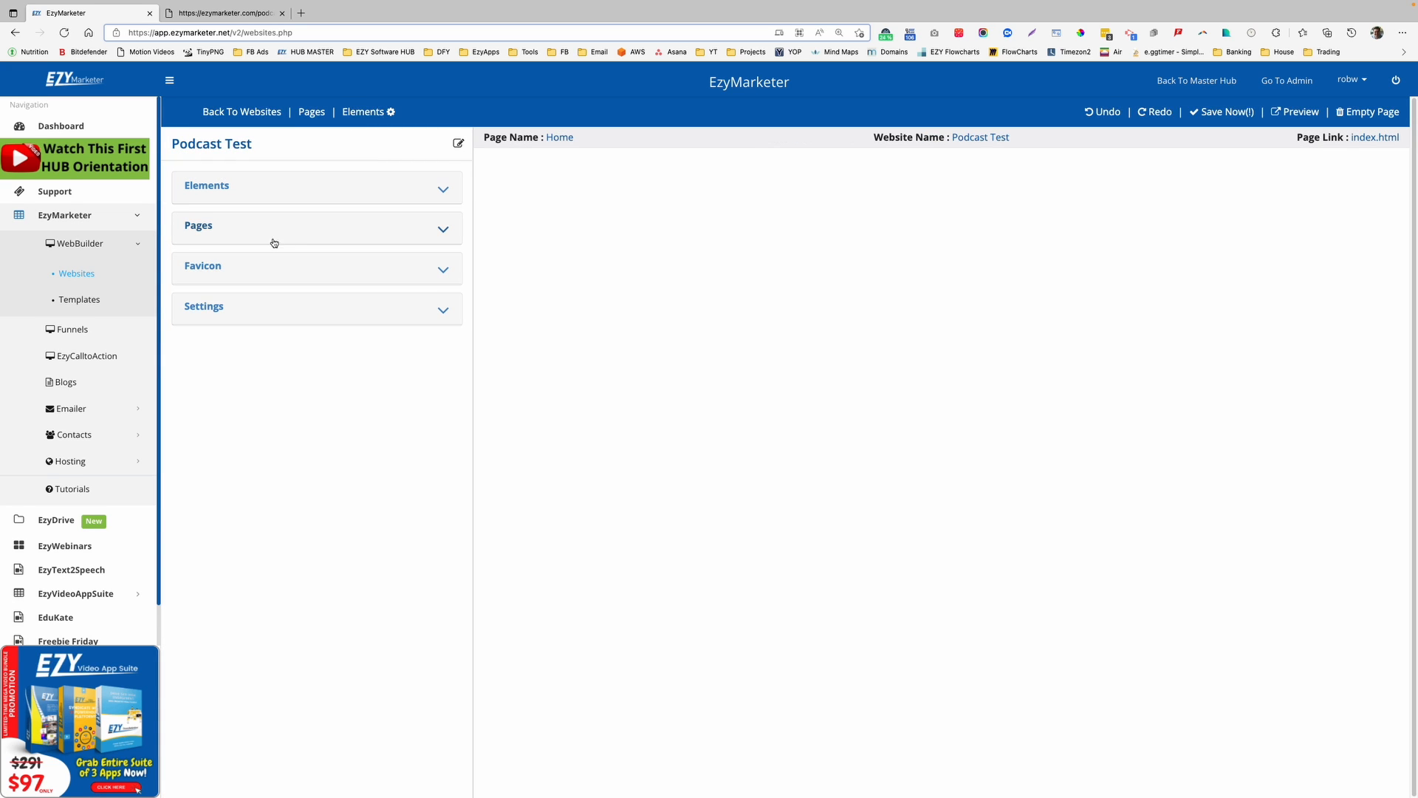
left_click(265, 232)
left_click(256, 198)
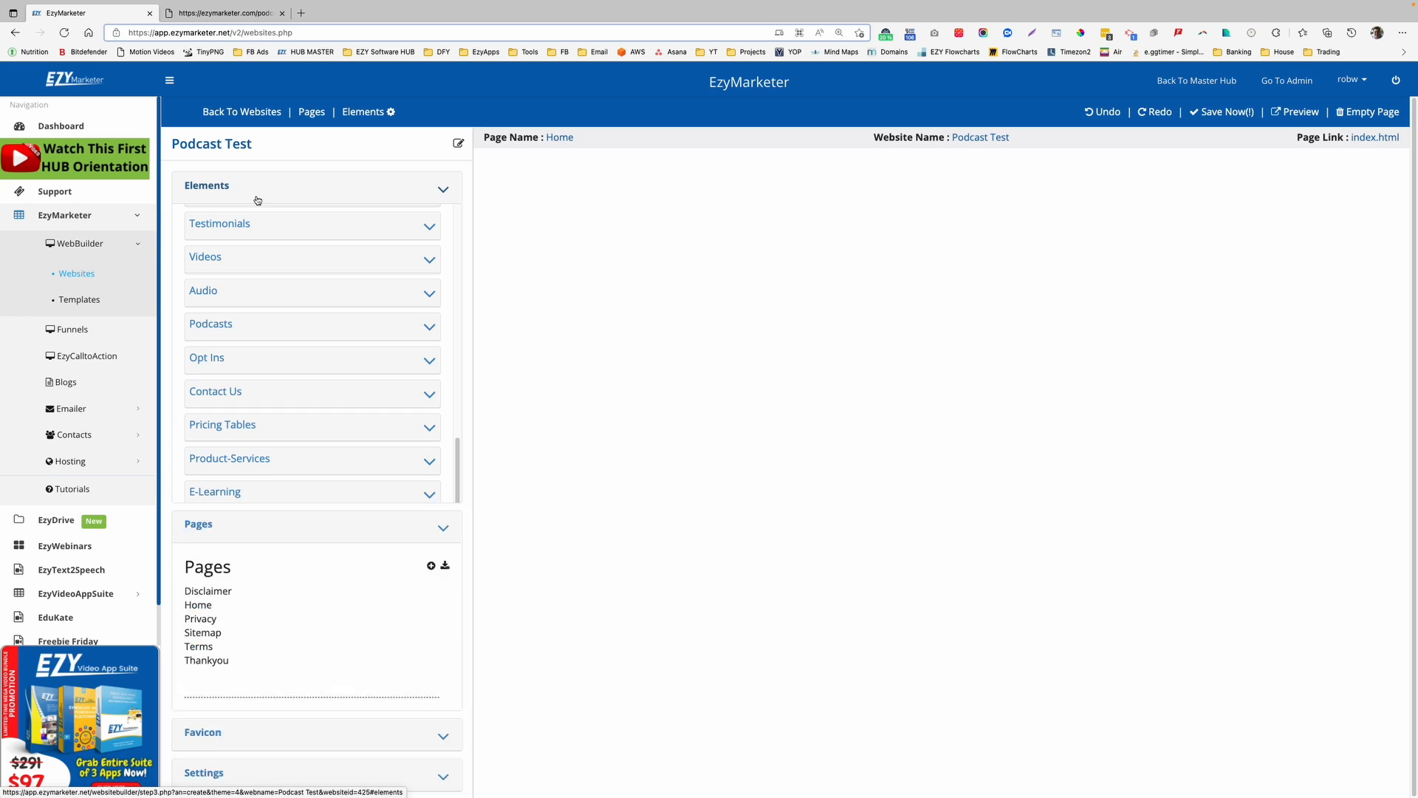
scroll(295, 465, "up", 5)
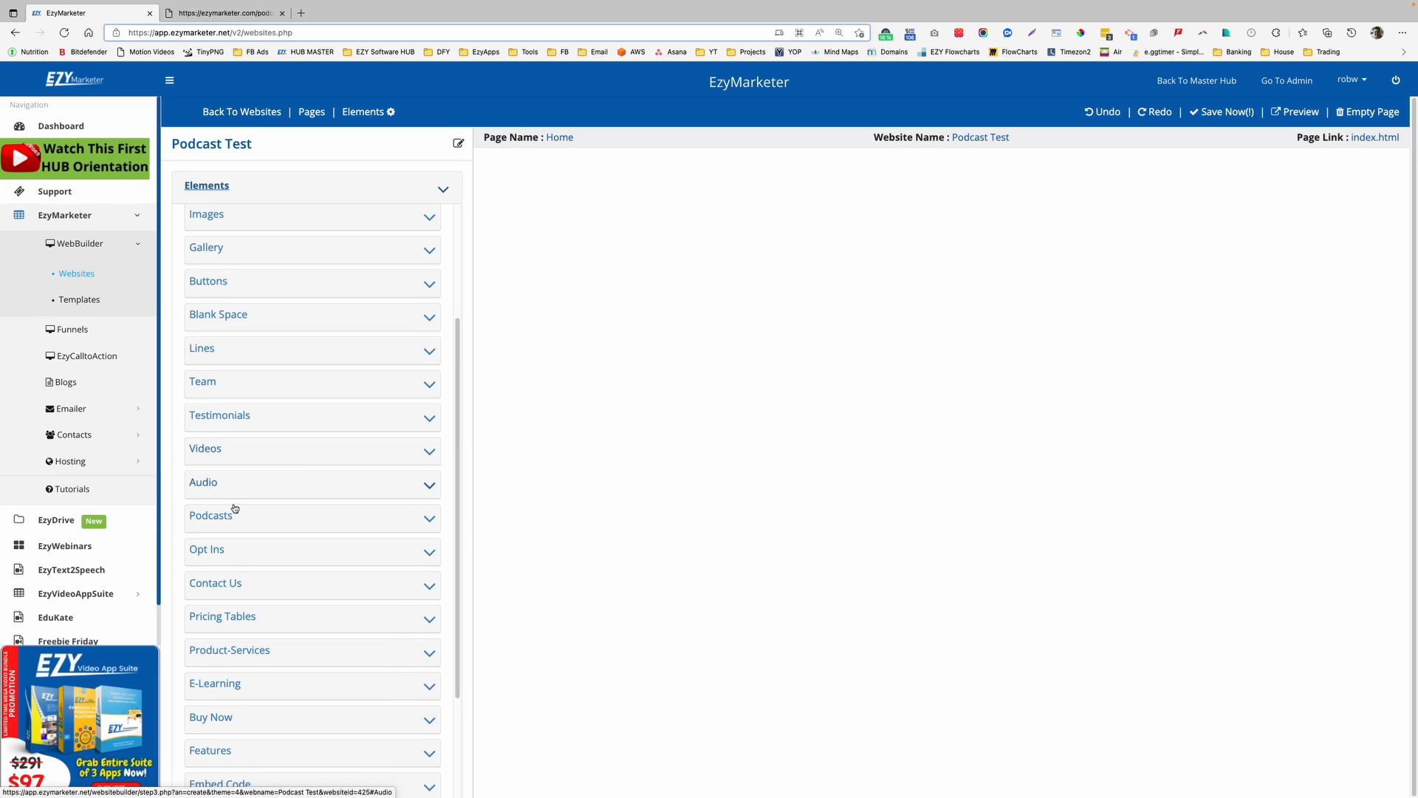
left_click(216, 516)
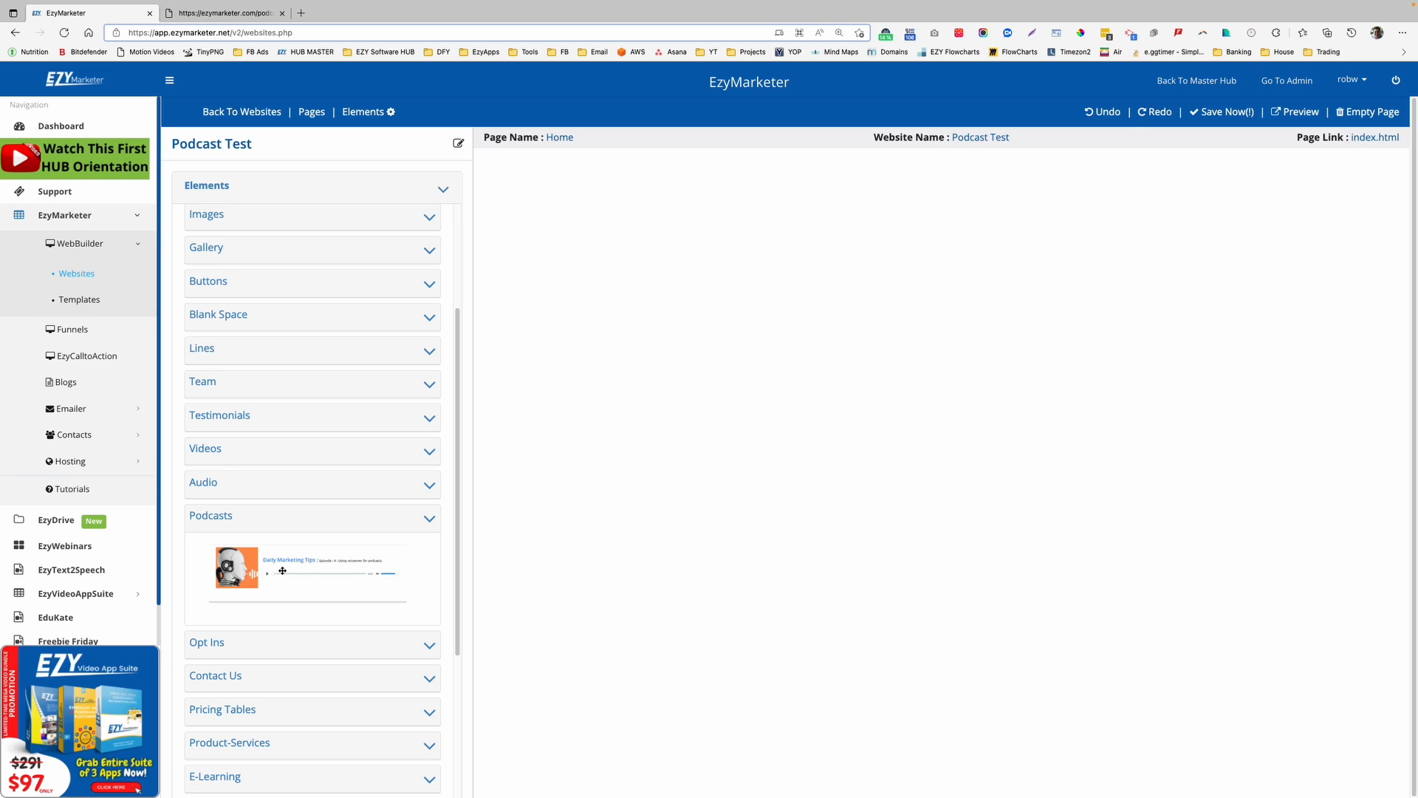
left_click_drag(282, 571, 706, 398)
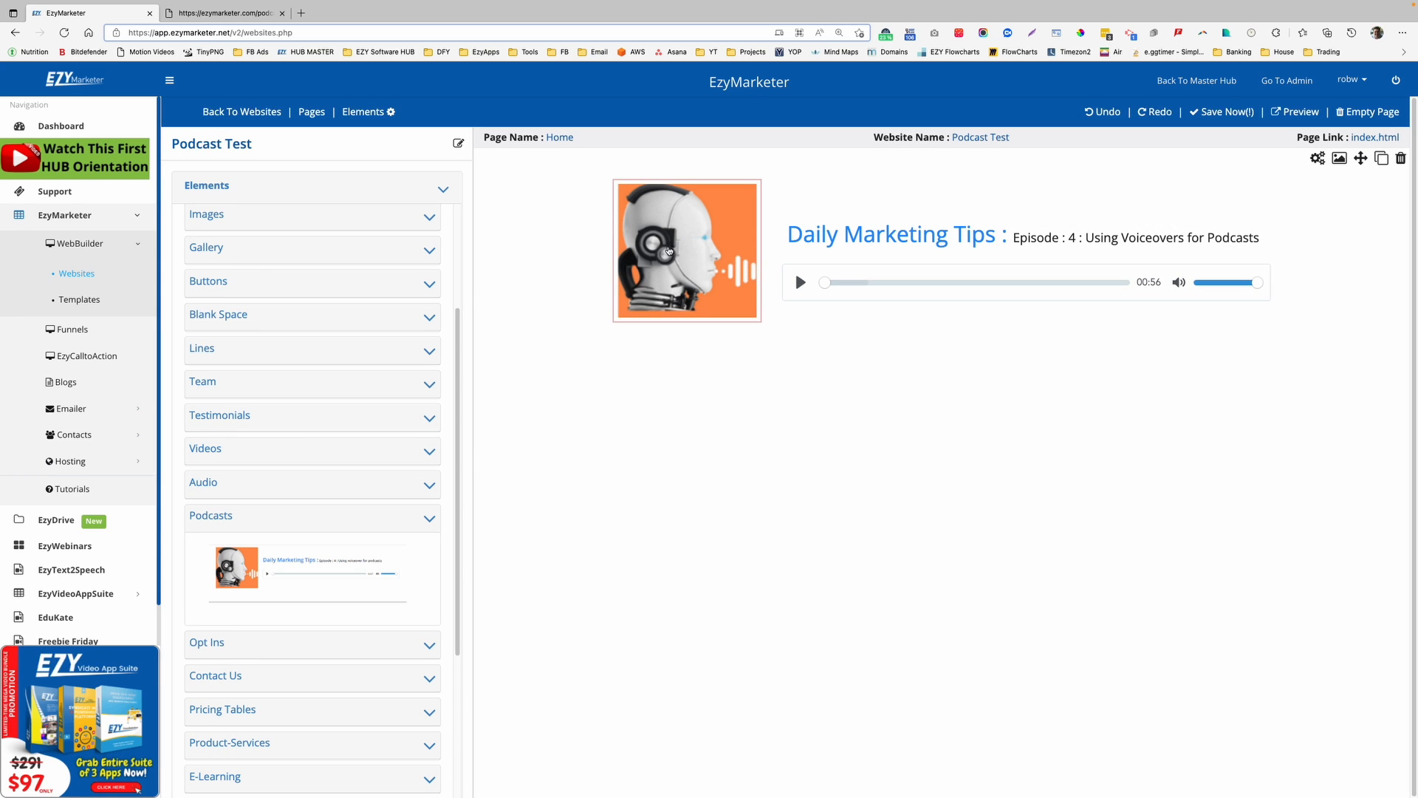
Open the podcast thumbnail's image settings and check the suggested image size
left_click(668, 251)
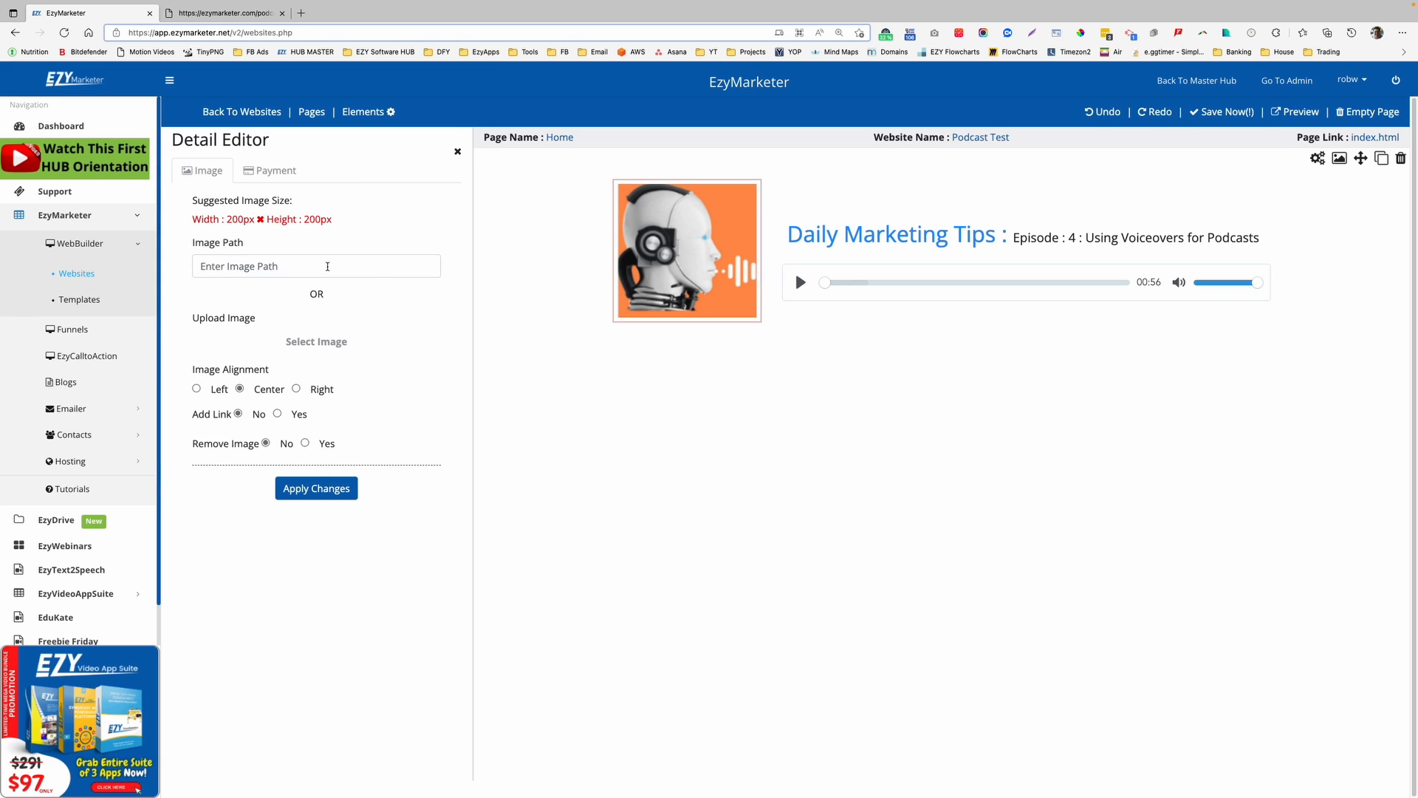
left_click(223, 265)
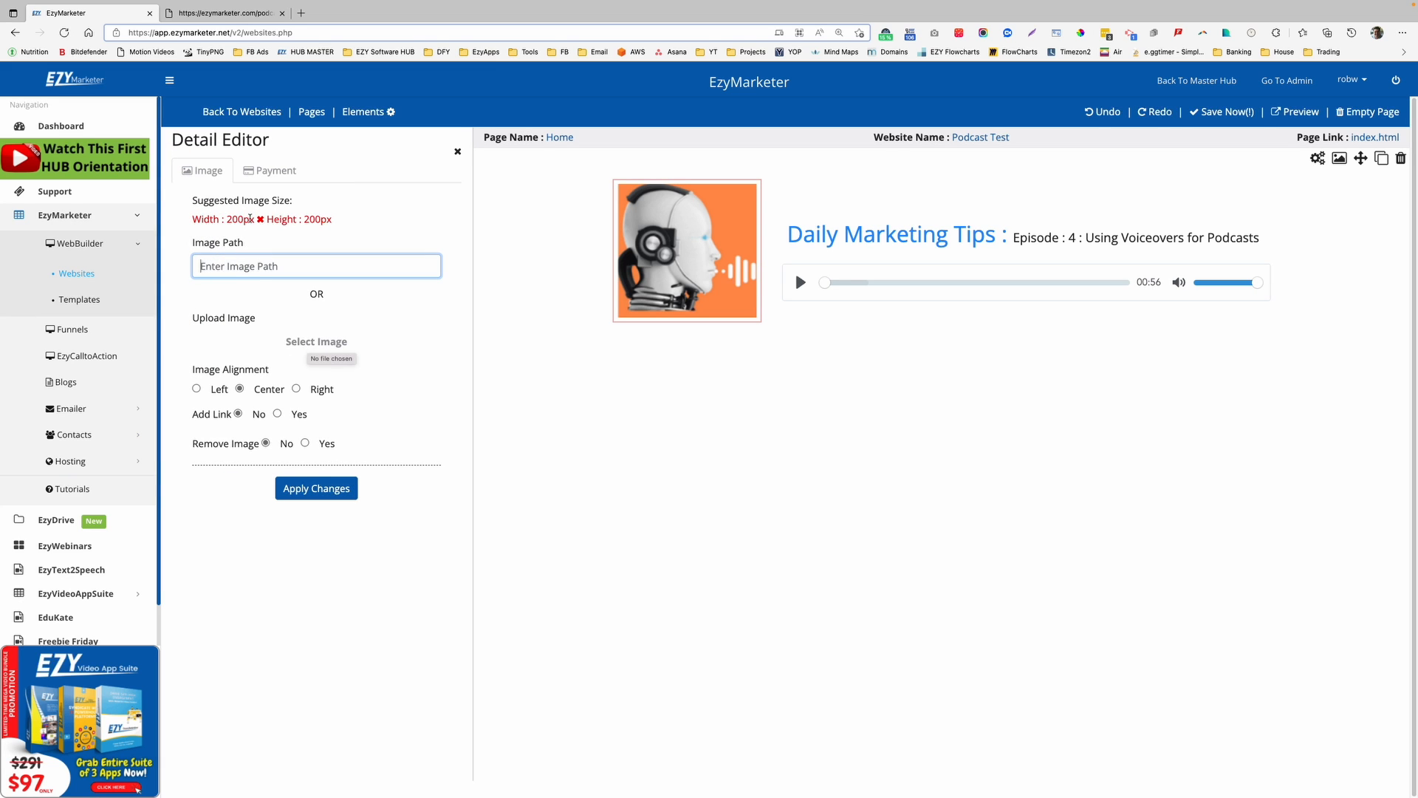
left_click_drag(224, 219, 355, 221)
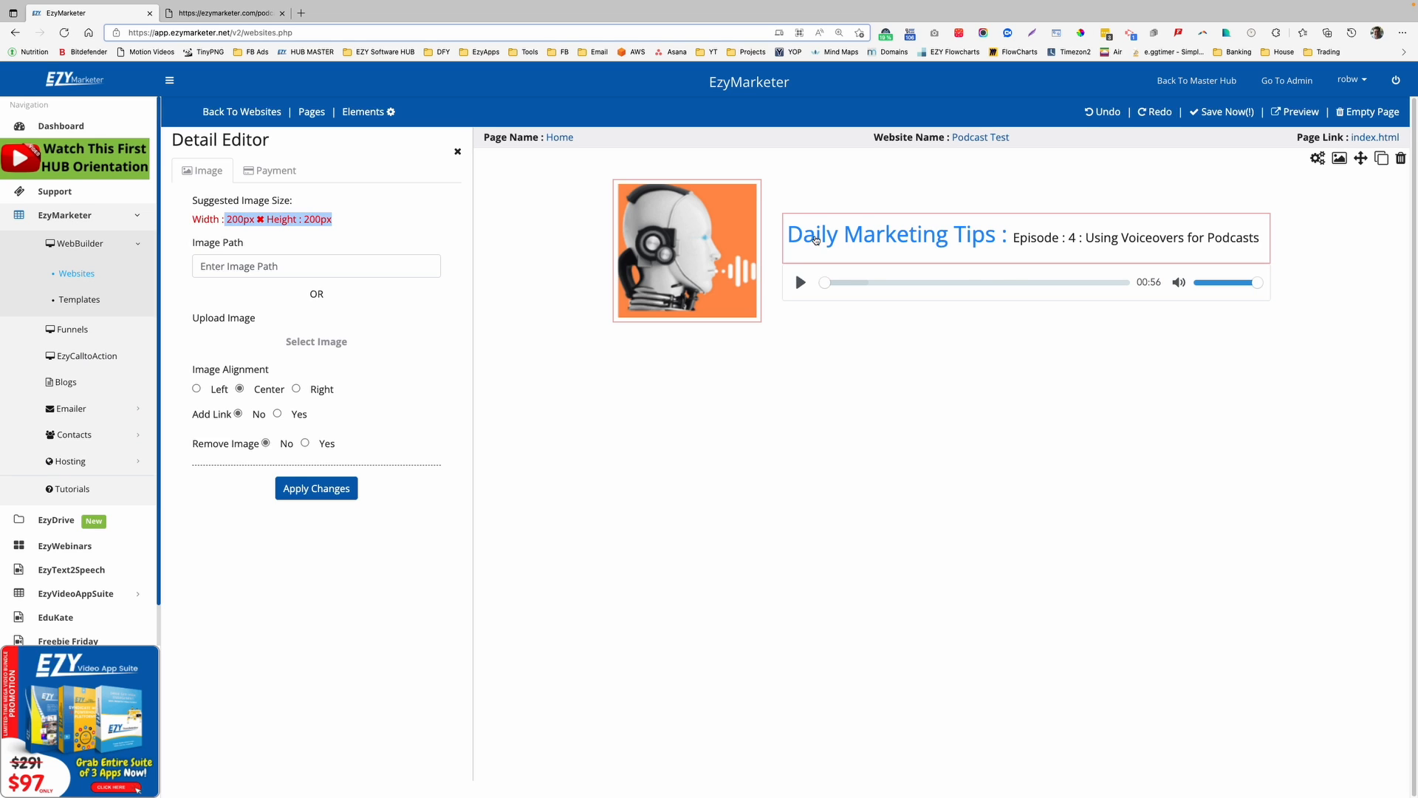
Open the podcast's title and episode text for inline editing
left_click(855, 236)
double_click(856, 236)
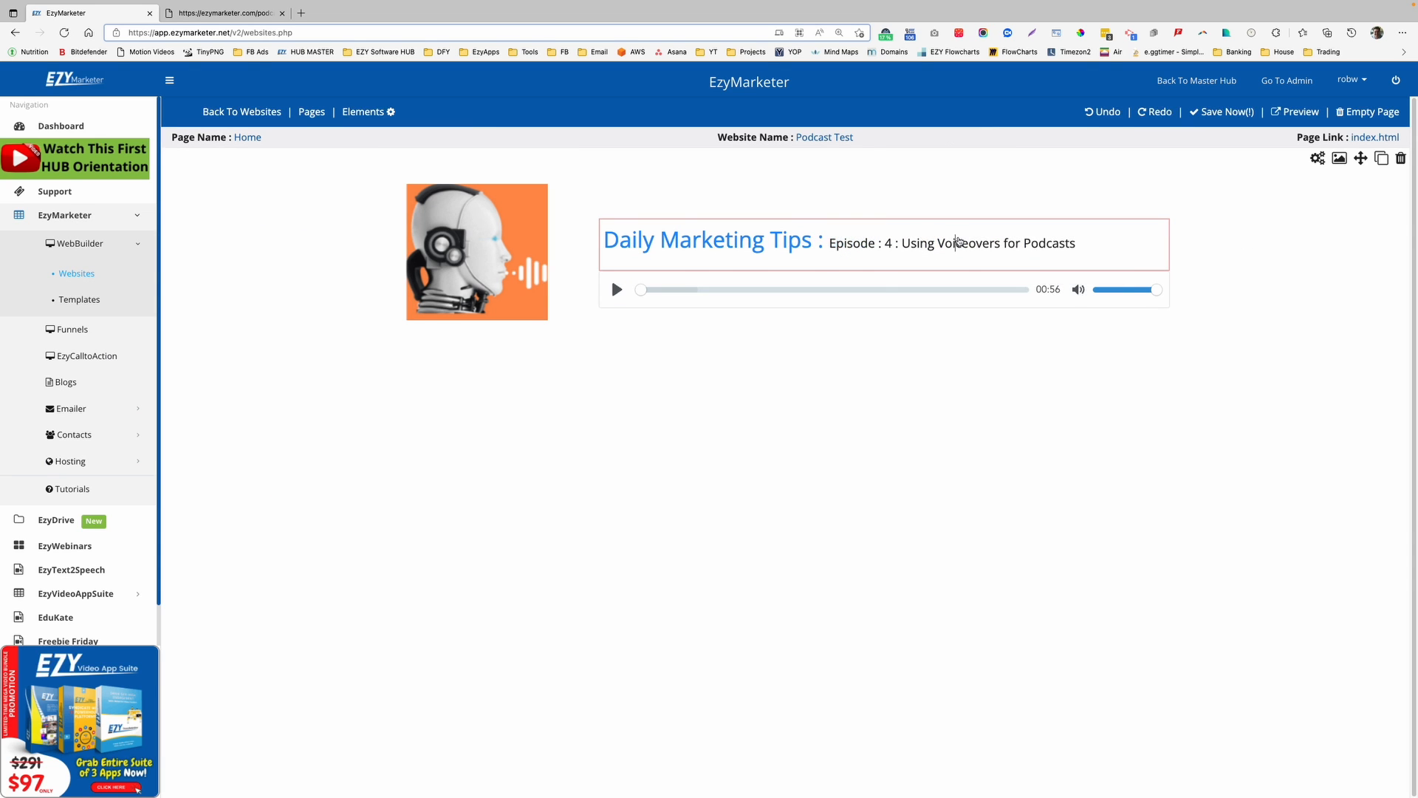
double_click(958, 242)
left_click(773, 247)
left_click(715, 248)
Preview the page, play the podcast audio, and close the preview
left_click(1291, 114)
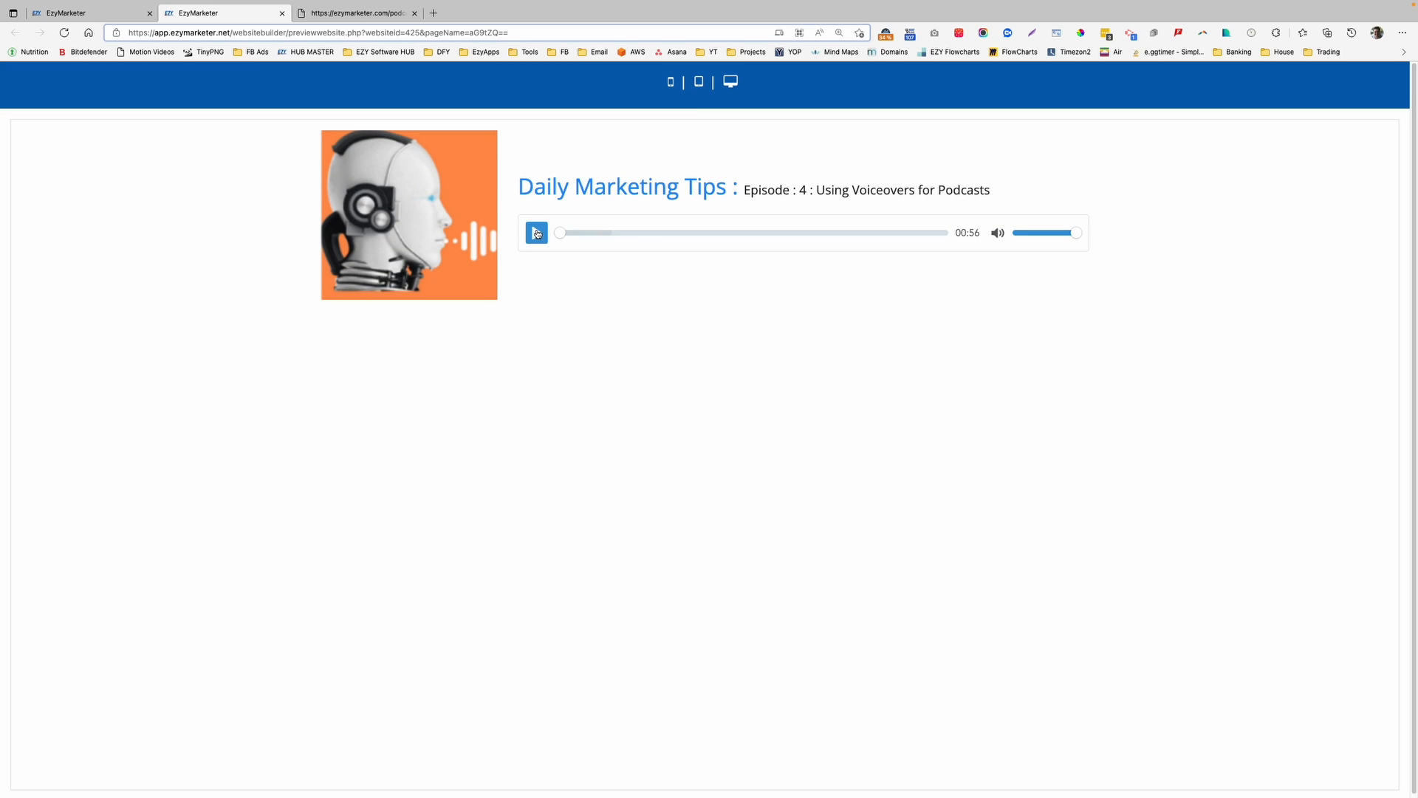
left_click(537, 234)
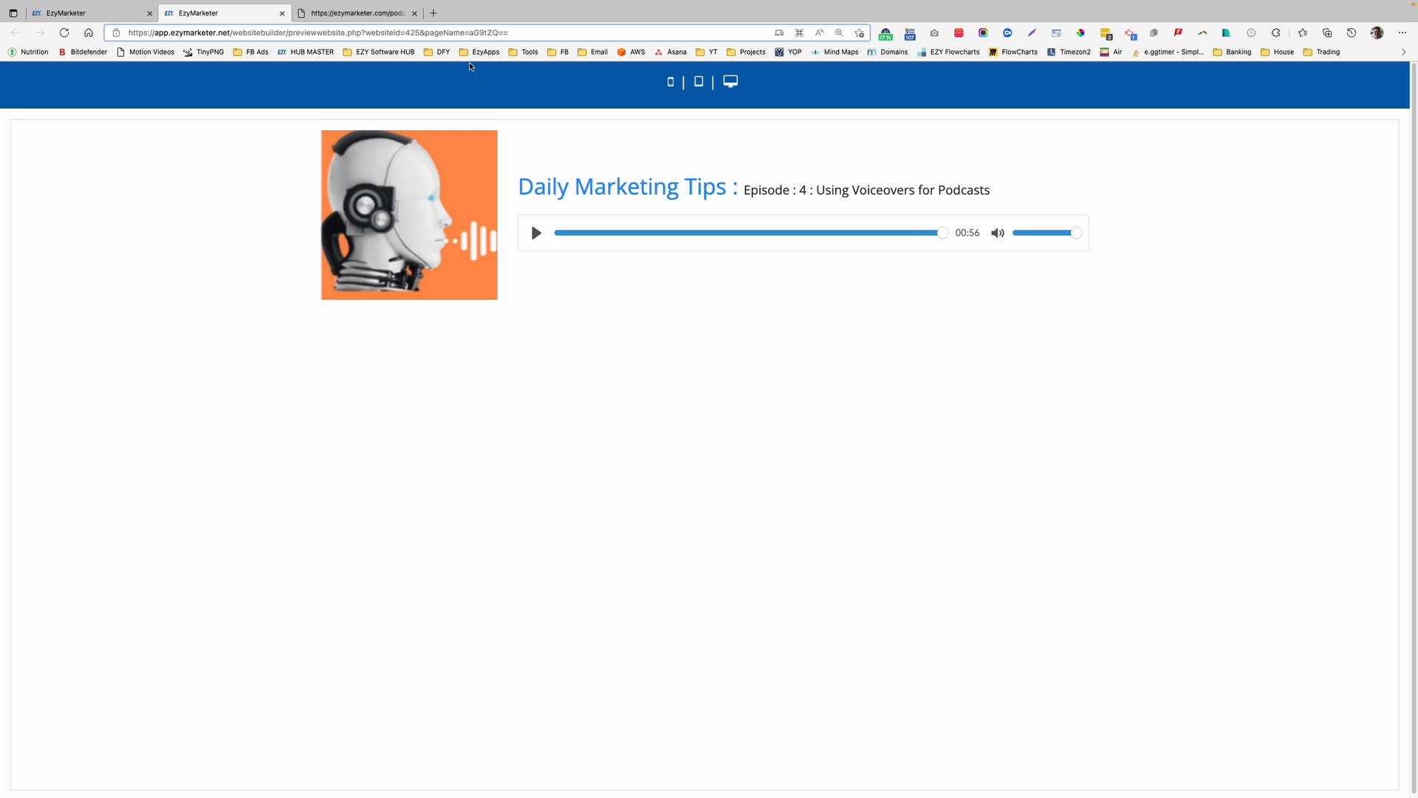
left_click(282, 13)
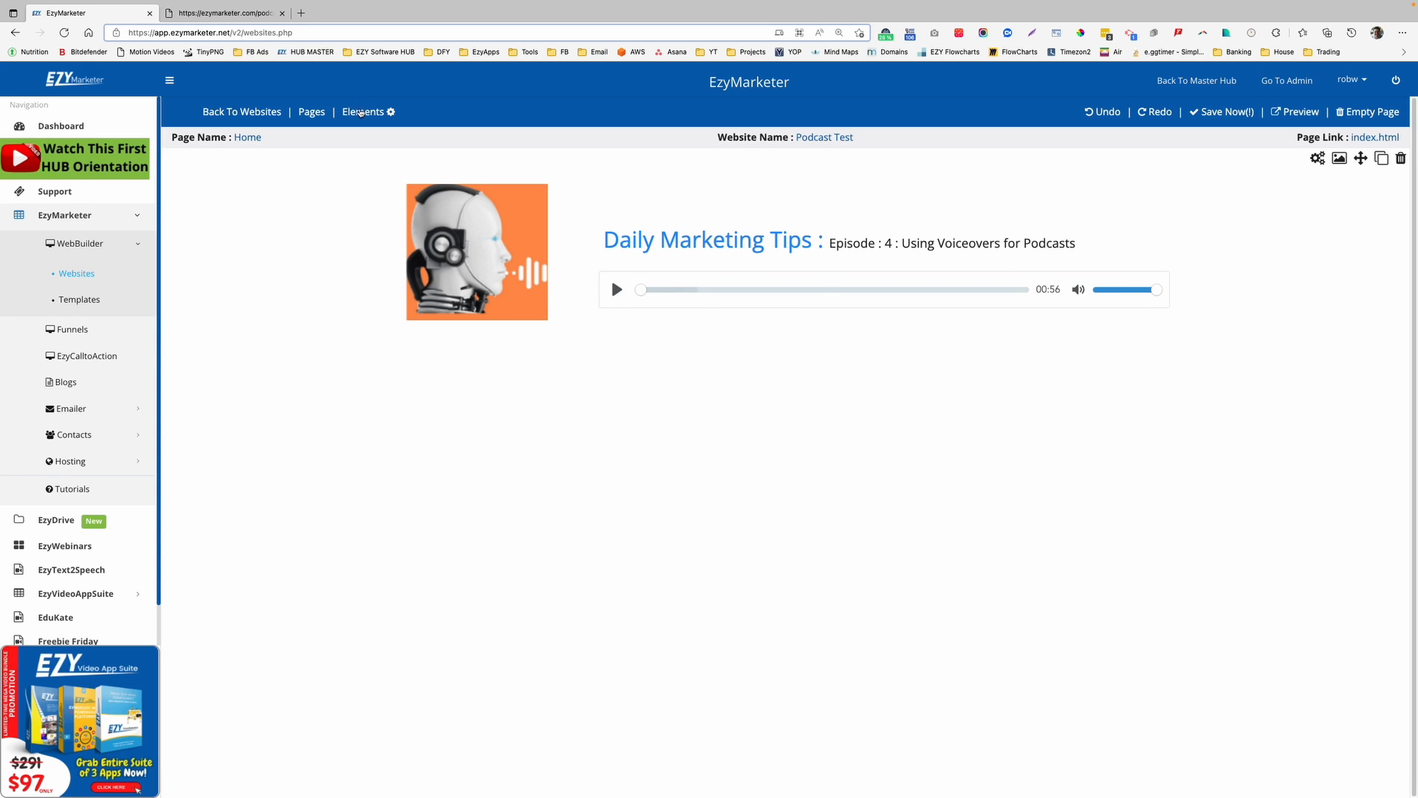
Add the full-width single image element from Images and move it above the podcast section
left_click(361, 112)
left_click(271, 187)
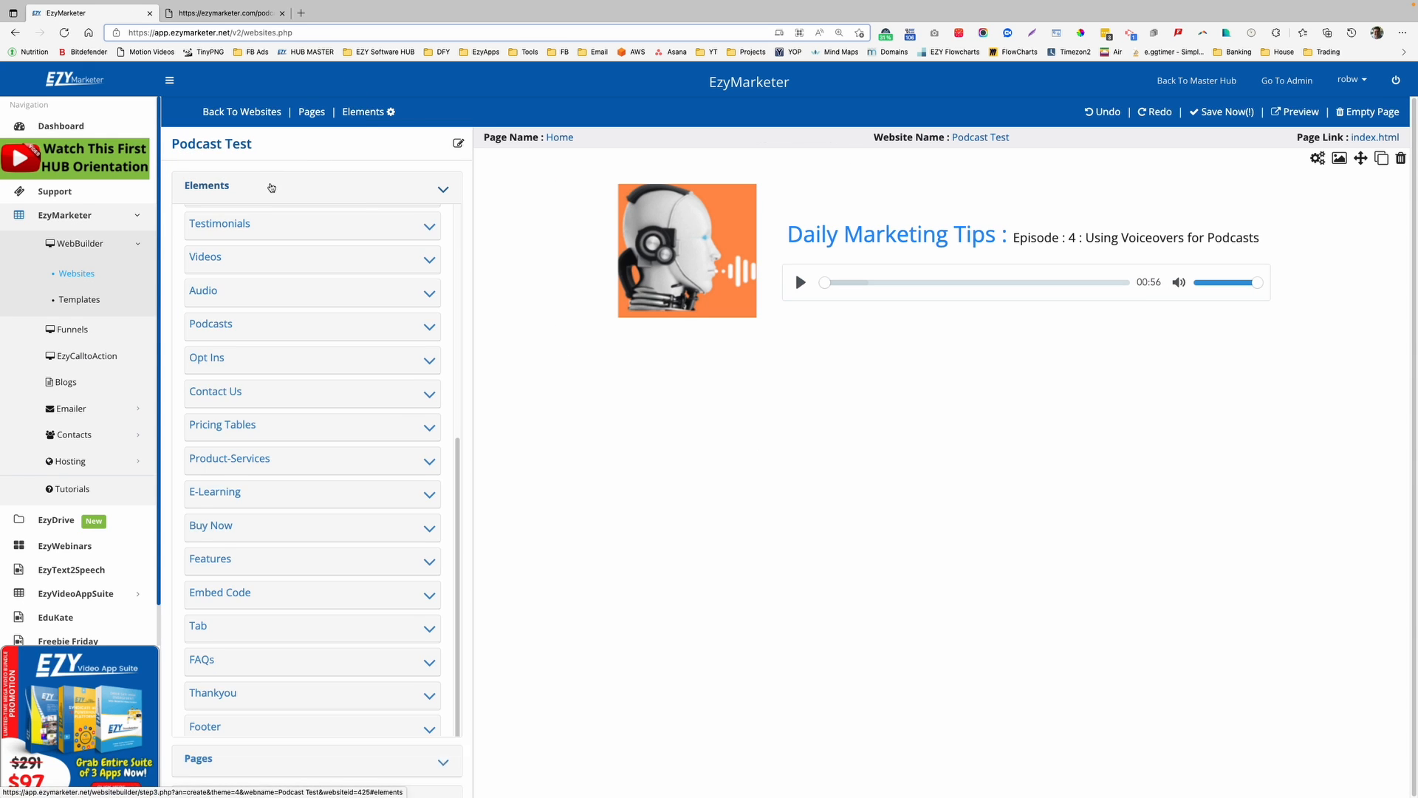
scroll(268, 229, "up", 5)
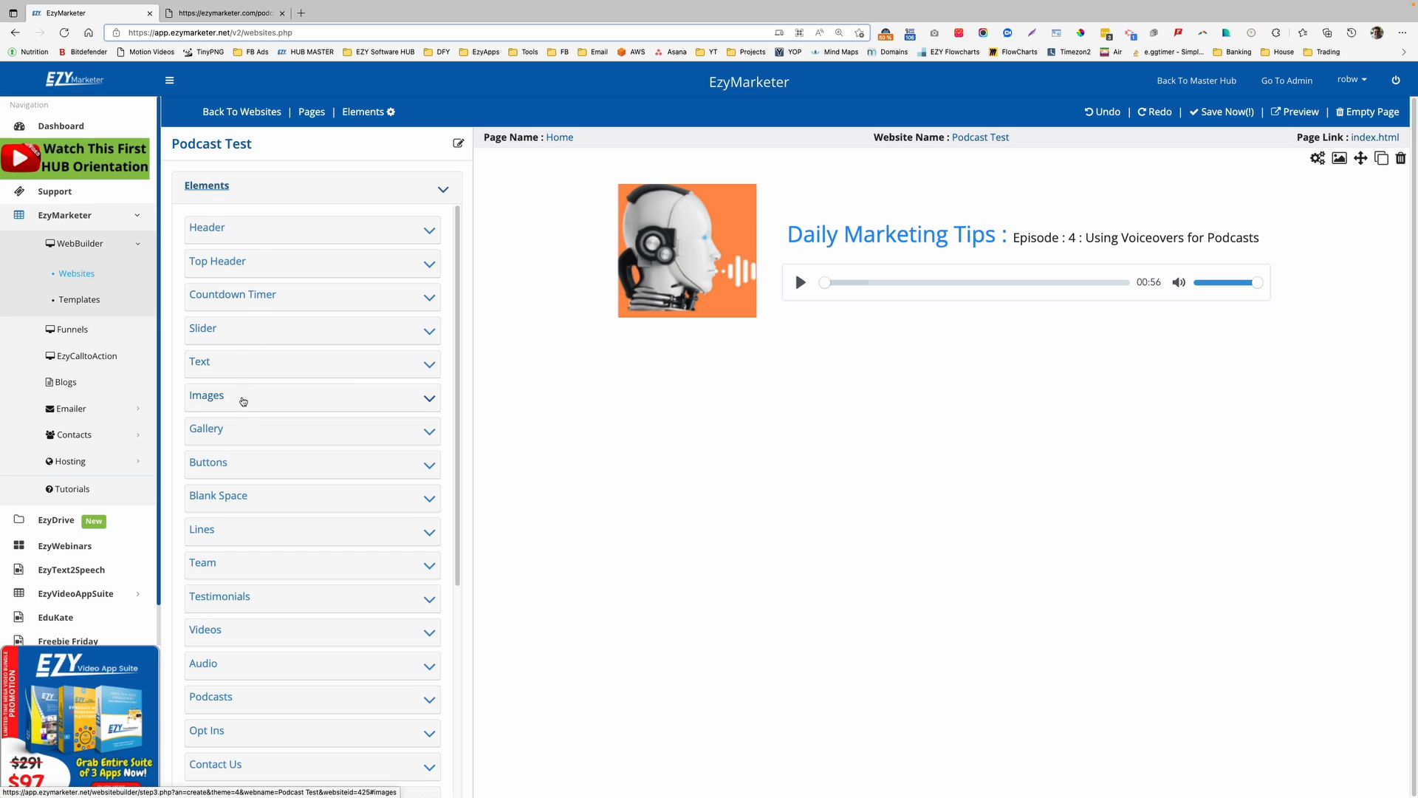
left_click(251, 397)
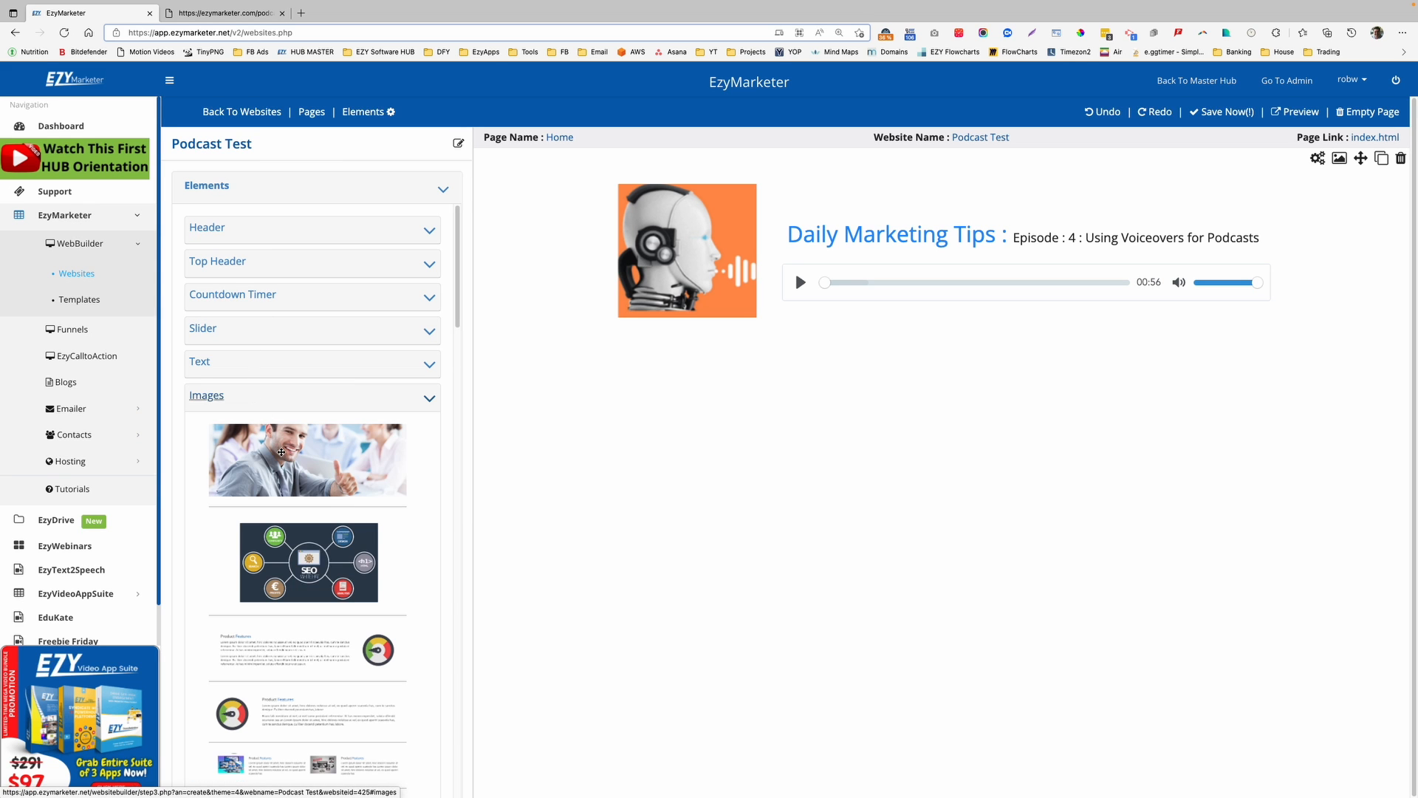
left_click_drag(281, 452, 970, 373)
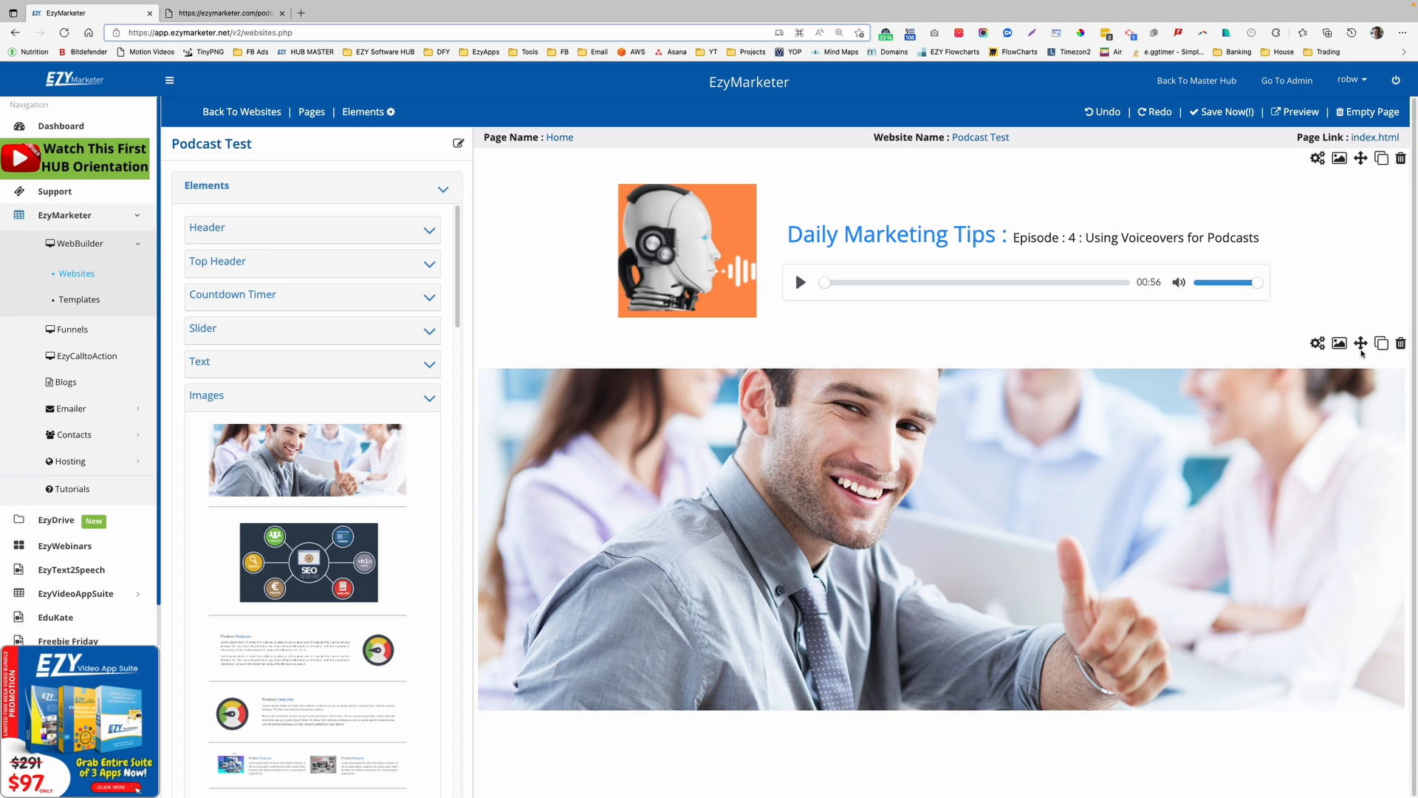
left_click_drag(1361, 353, 1104, 303)
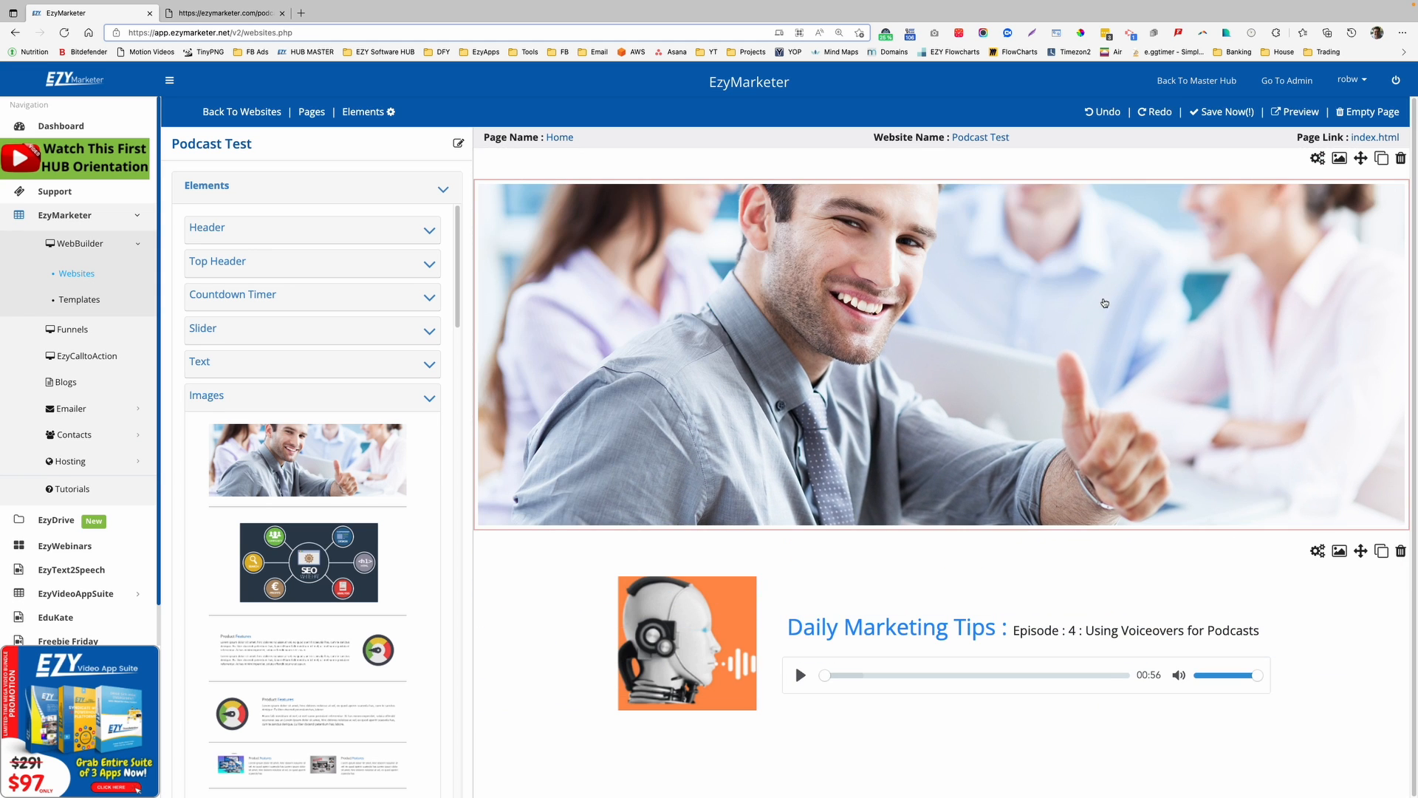
Replace the full-width image with the yellow Daily Marketing Tips PNG banner from the Downloads folder
left_click(943, 345)
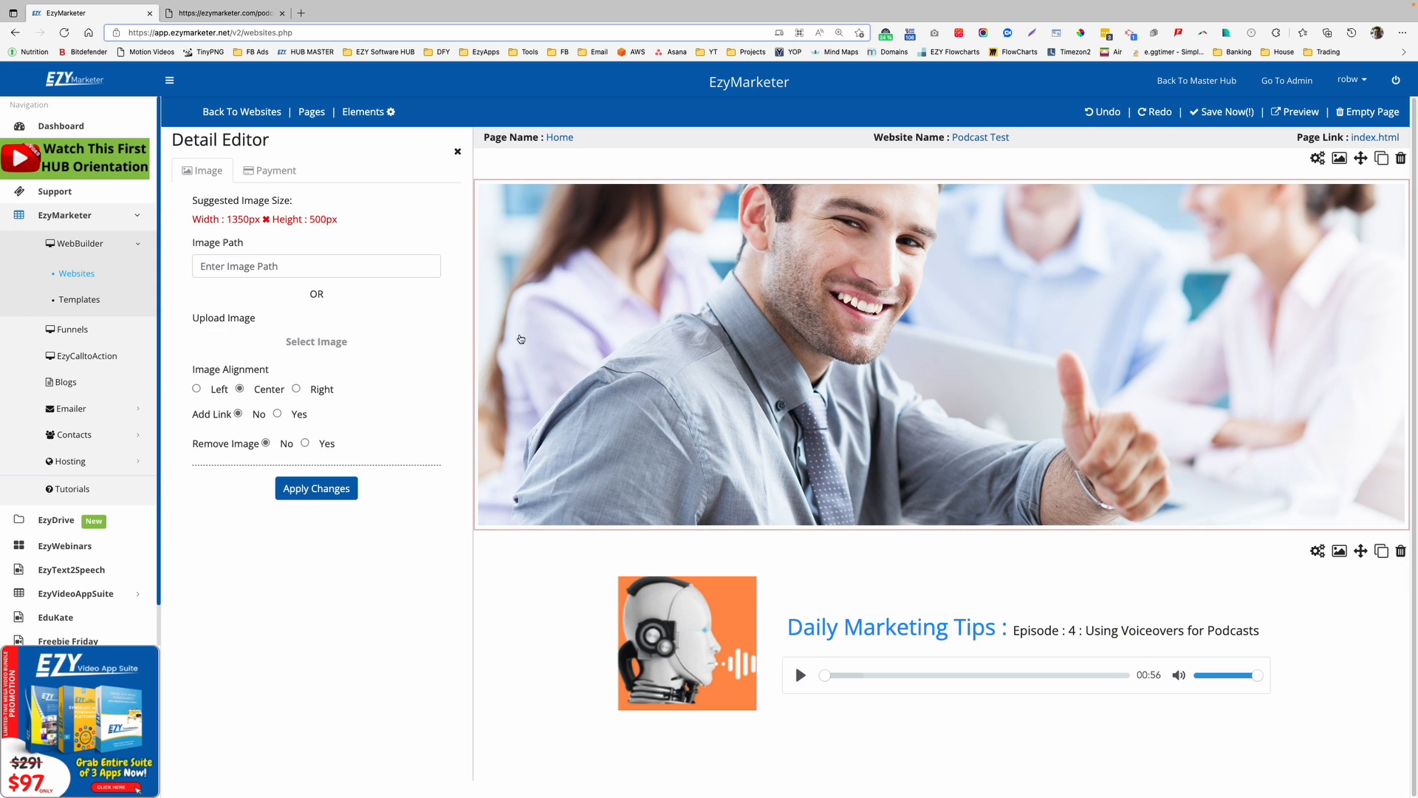
left_click(325, 344)
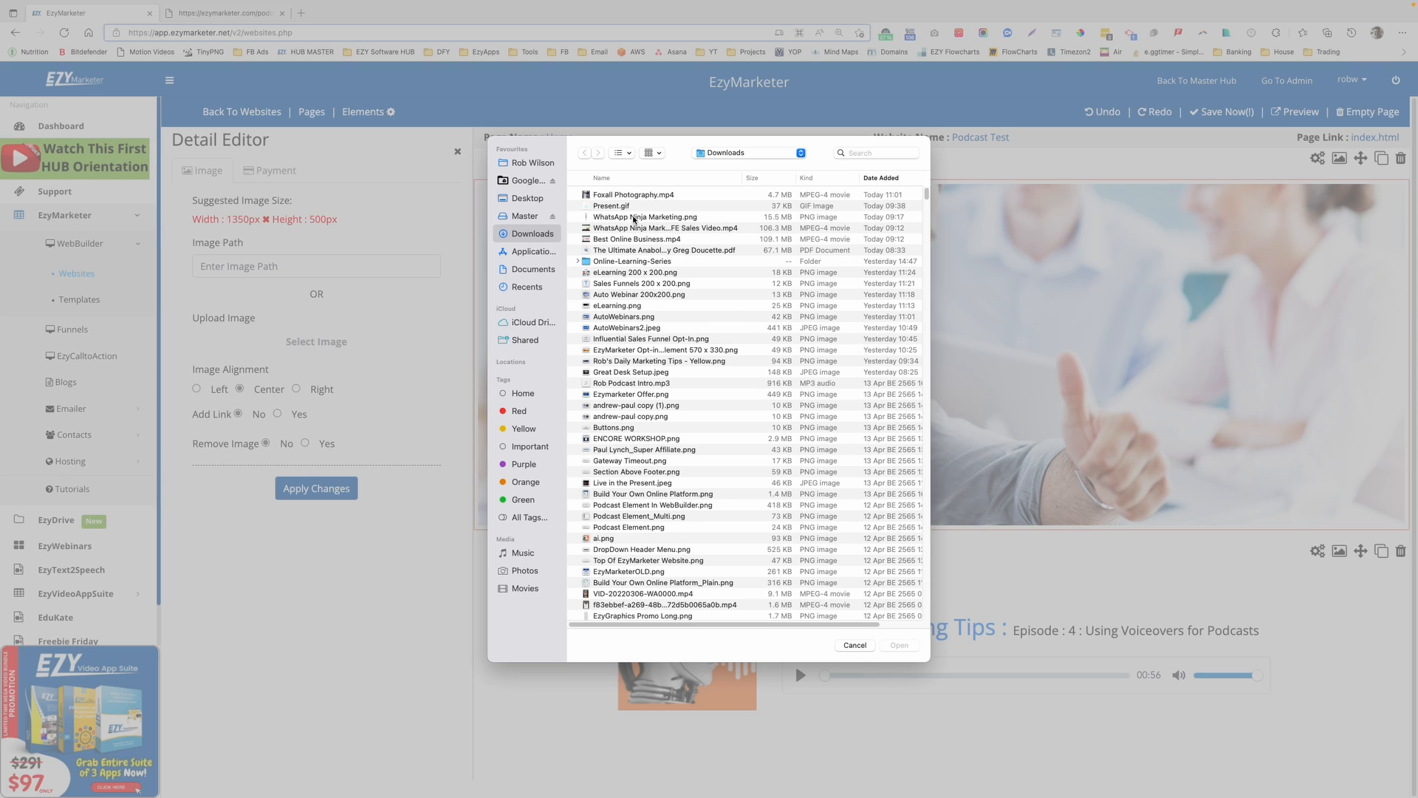
left_click(630, 361)
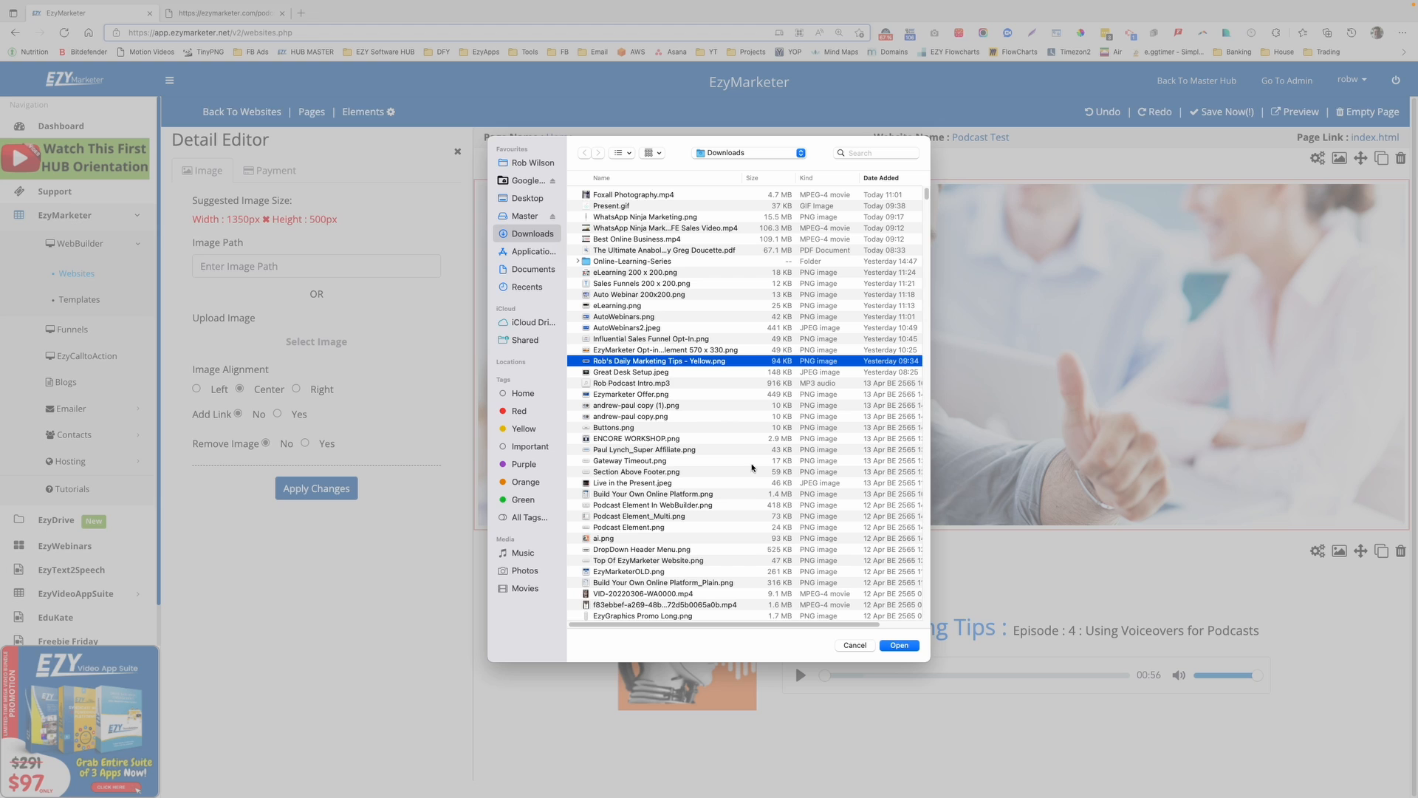
left_click(898, 644)
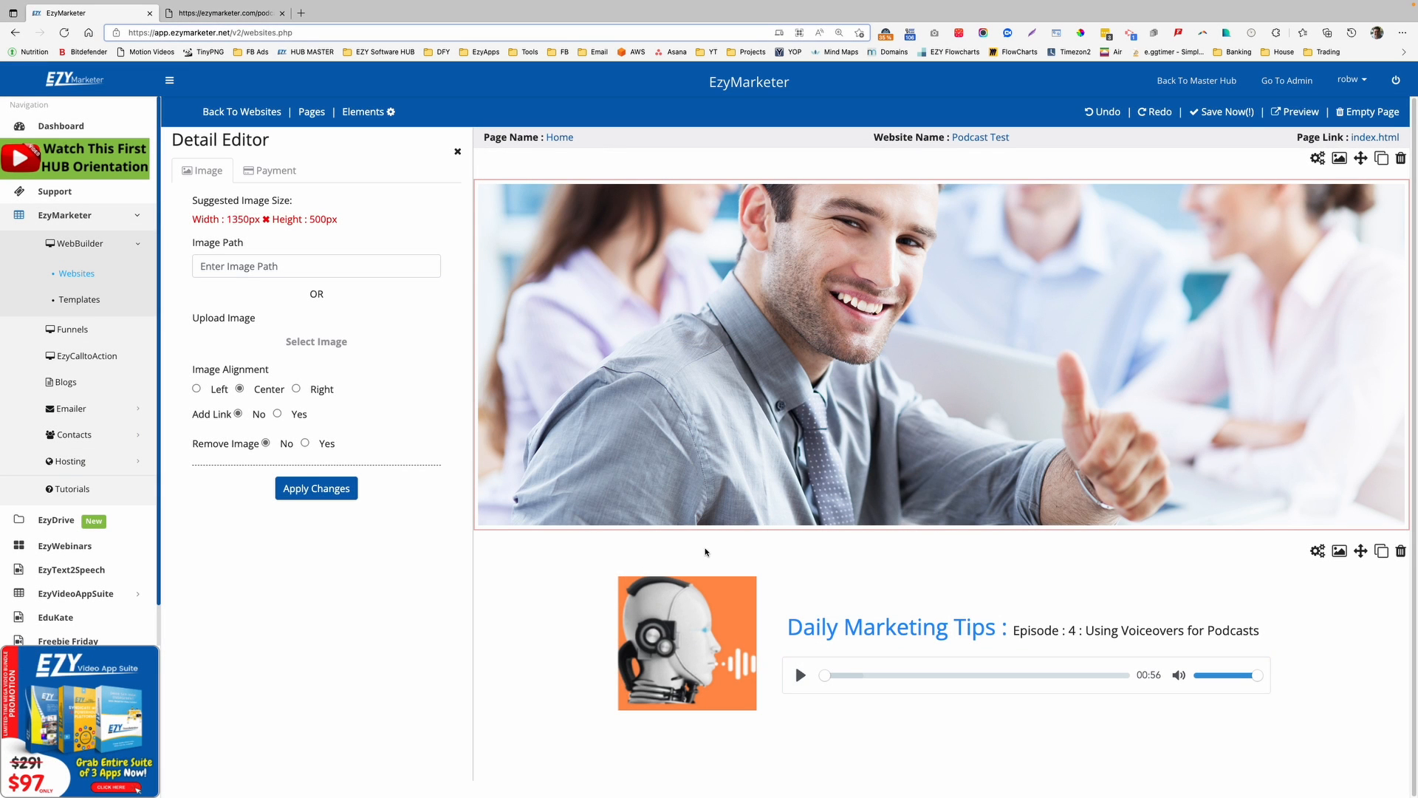
left_click(302, 489)
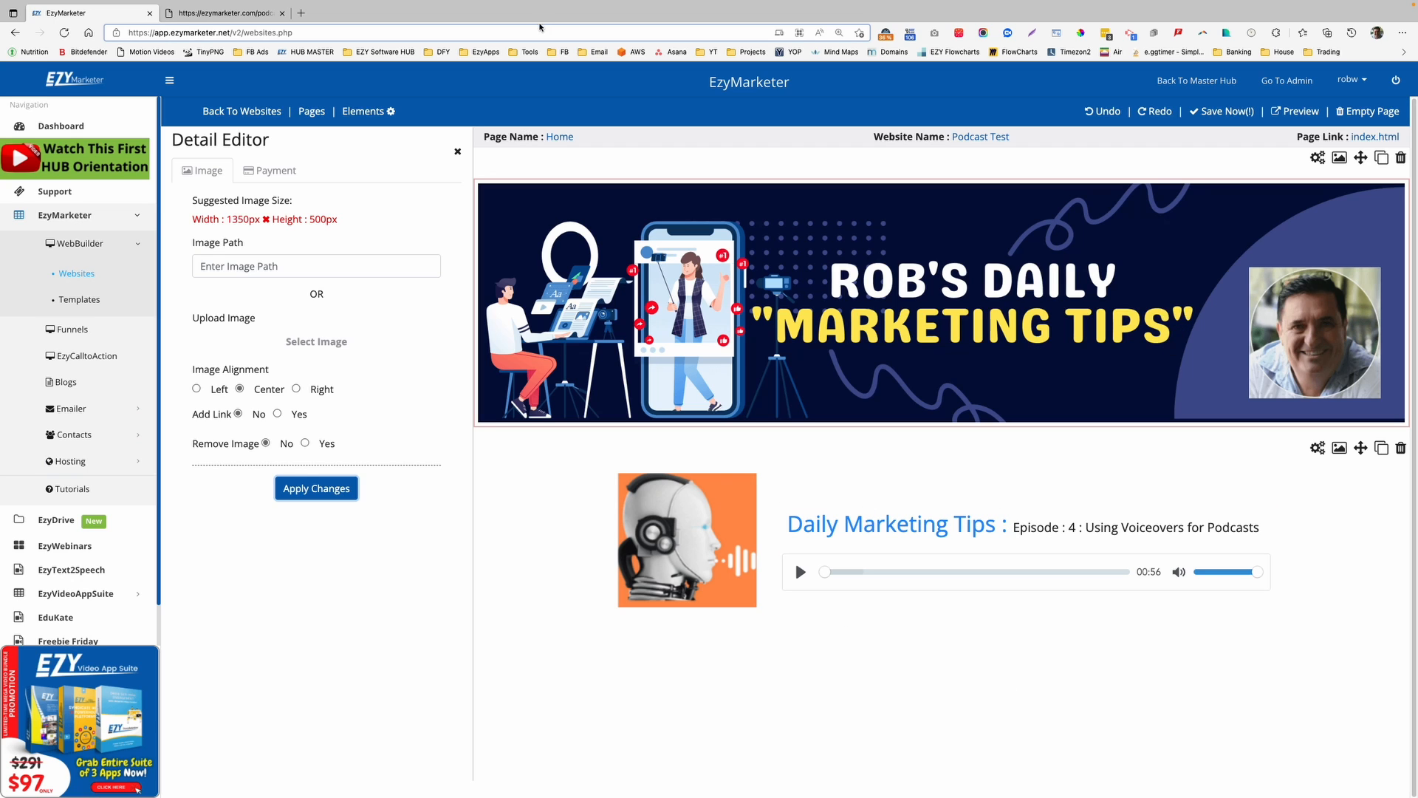
Review the published podcast demo page's banner, player, eBook opt-in form and trial button, and return to the website editor
left_click(223, 16)
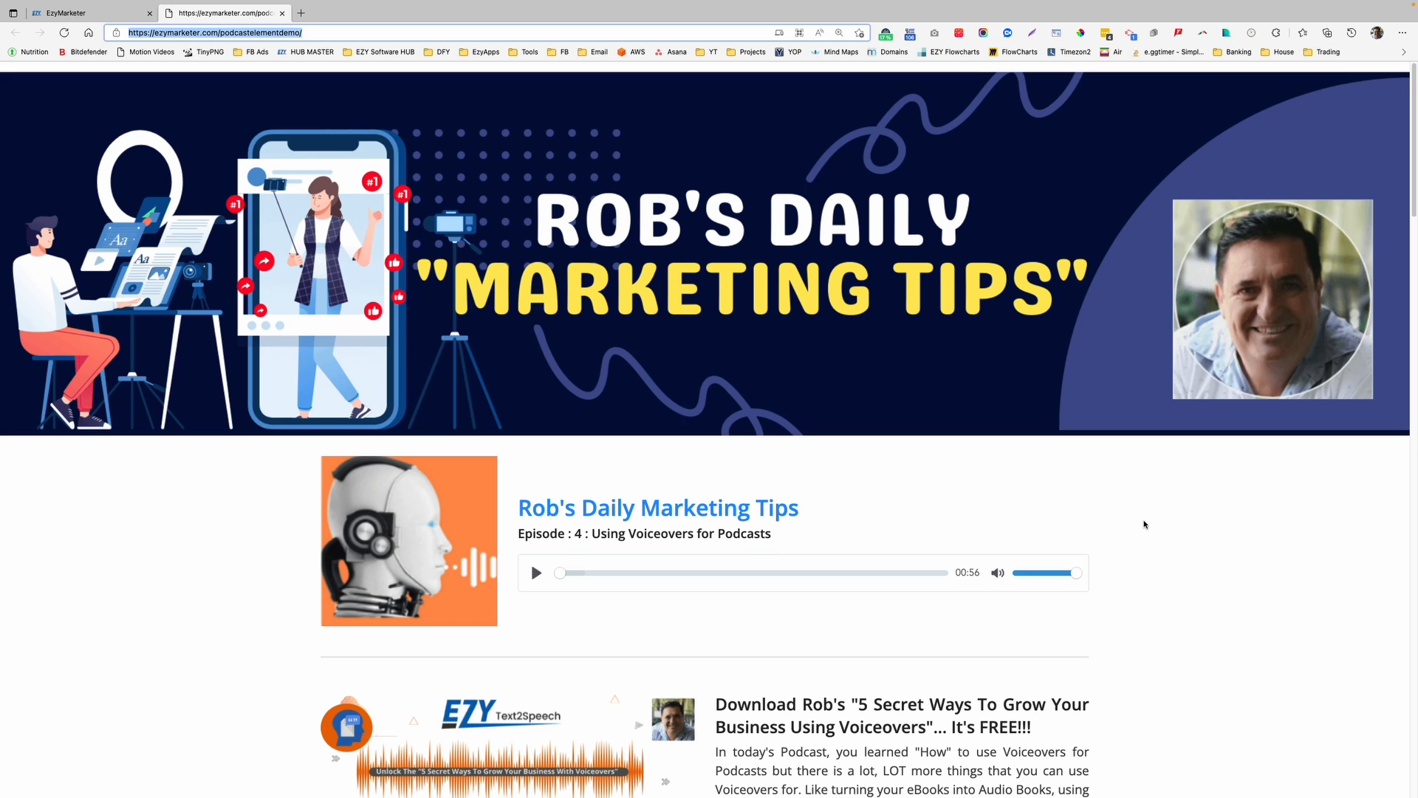
scroll(1144, 524, "down", 1)
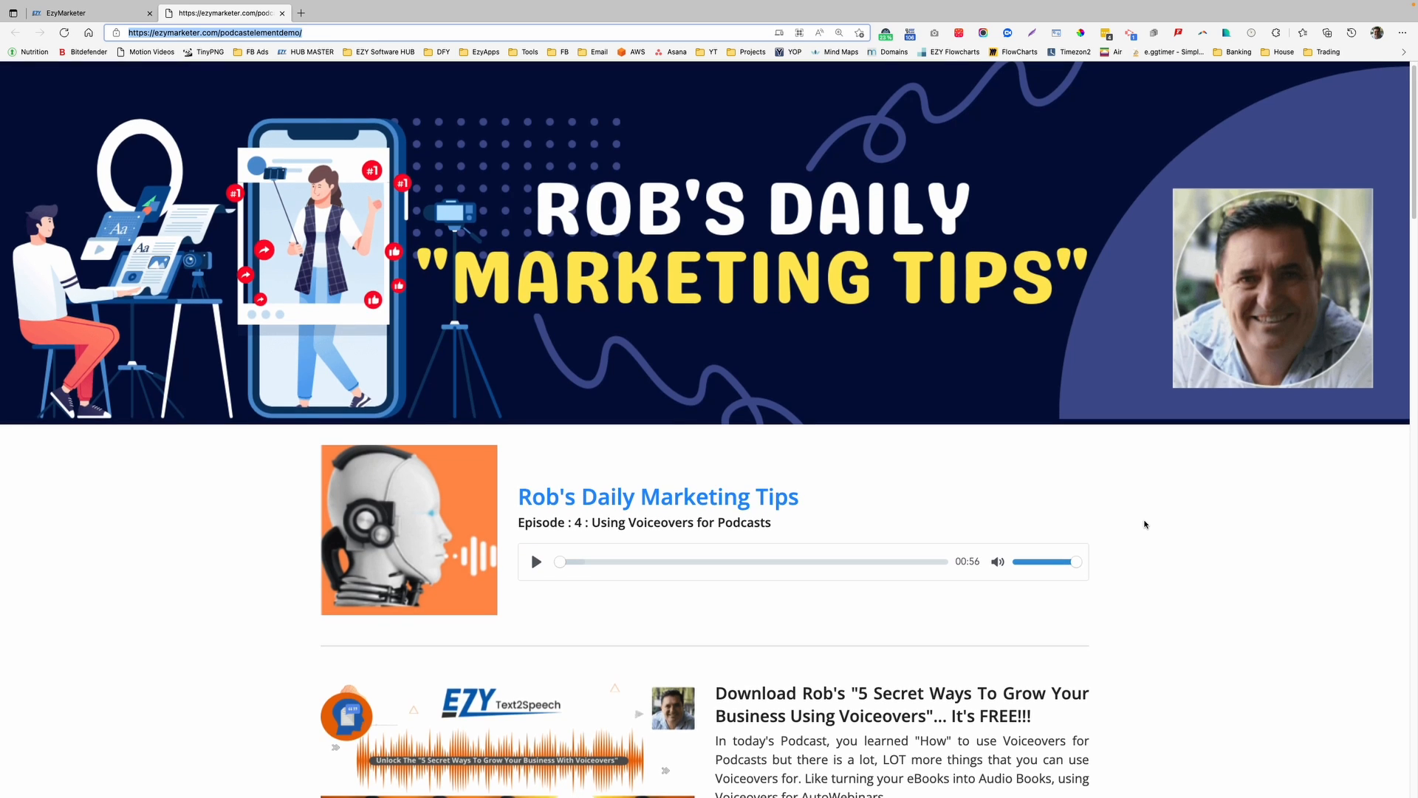
scroll(1144, 525, "down", 2)
scroll(1144, 525, "down", 5)
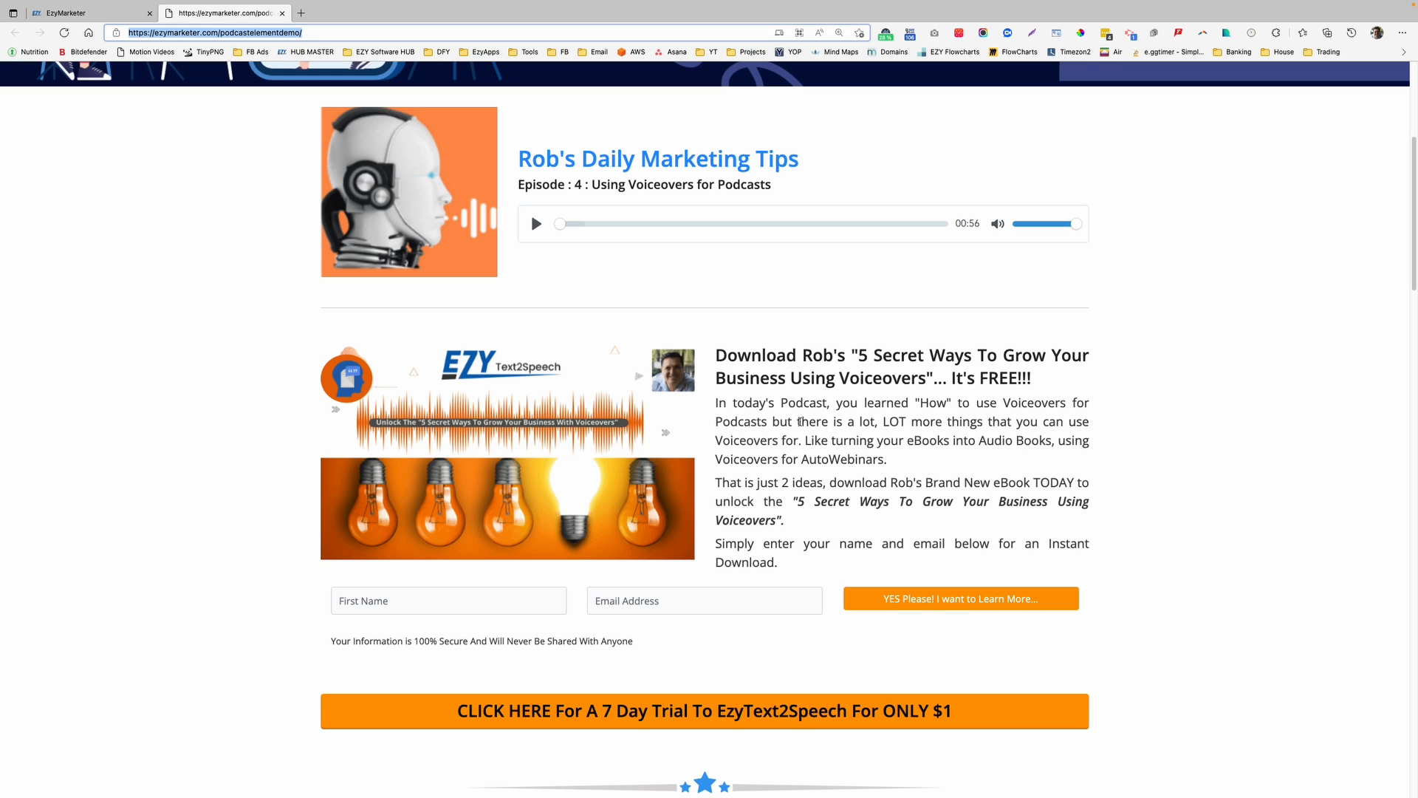
left_click_drag(800, 422, 990, 436)
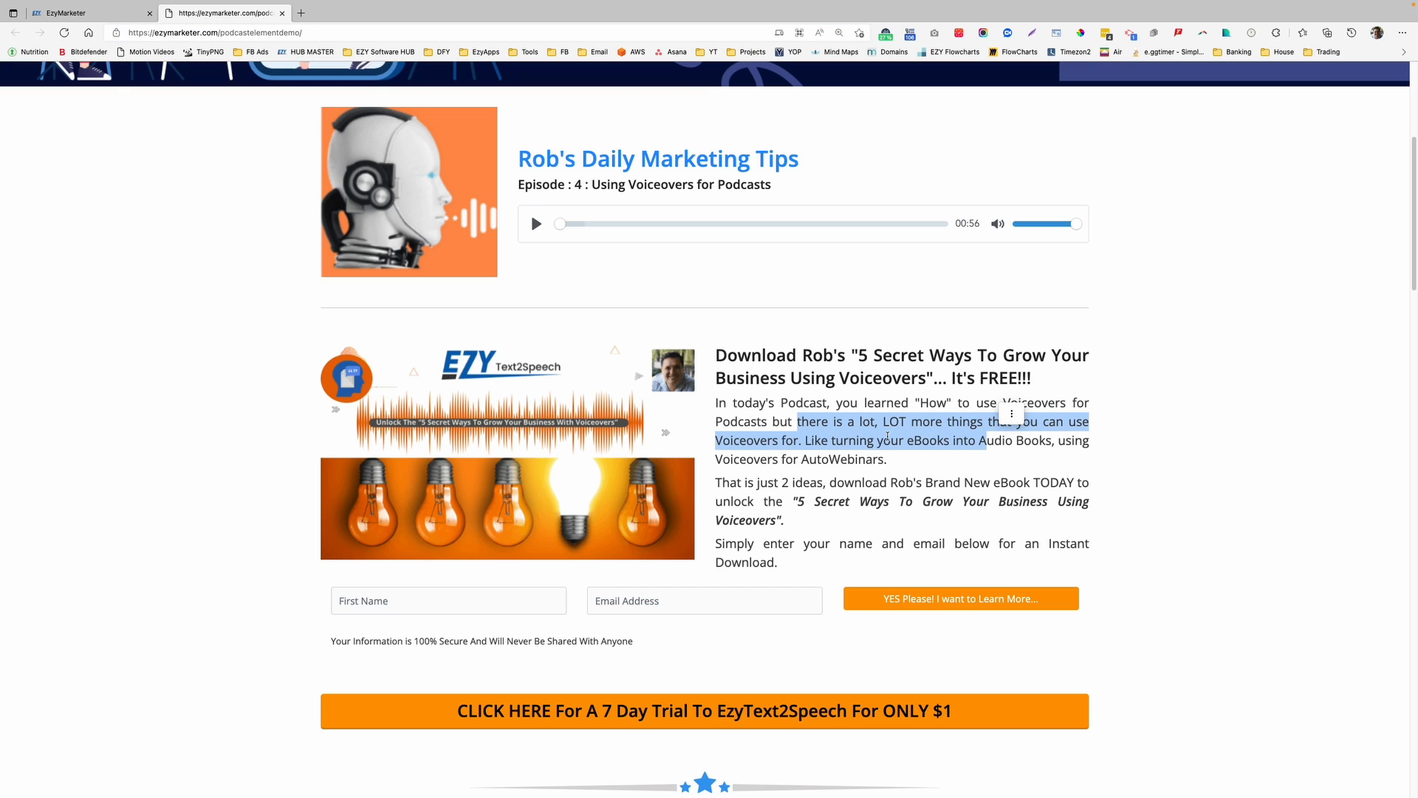
left_click(875, 426)
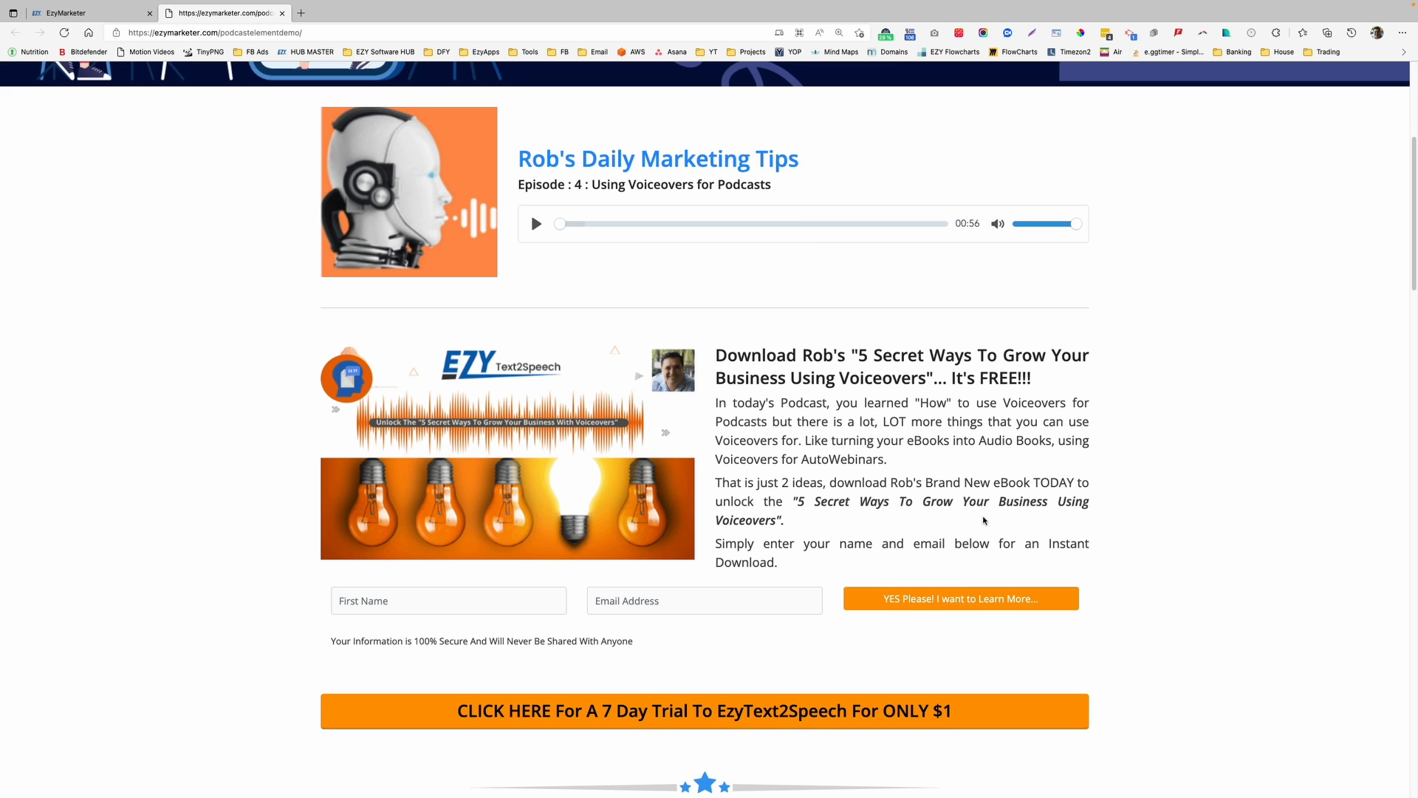
scroll(983, 520, "down", 2)
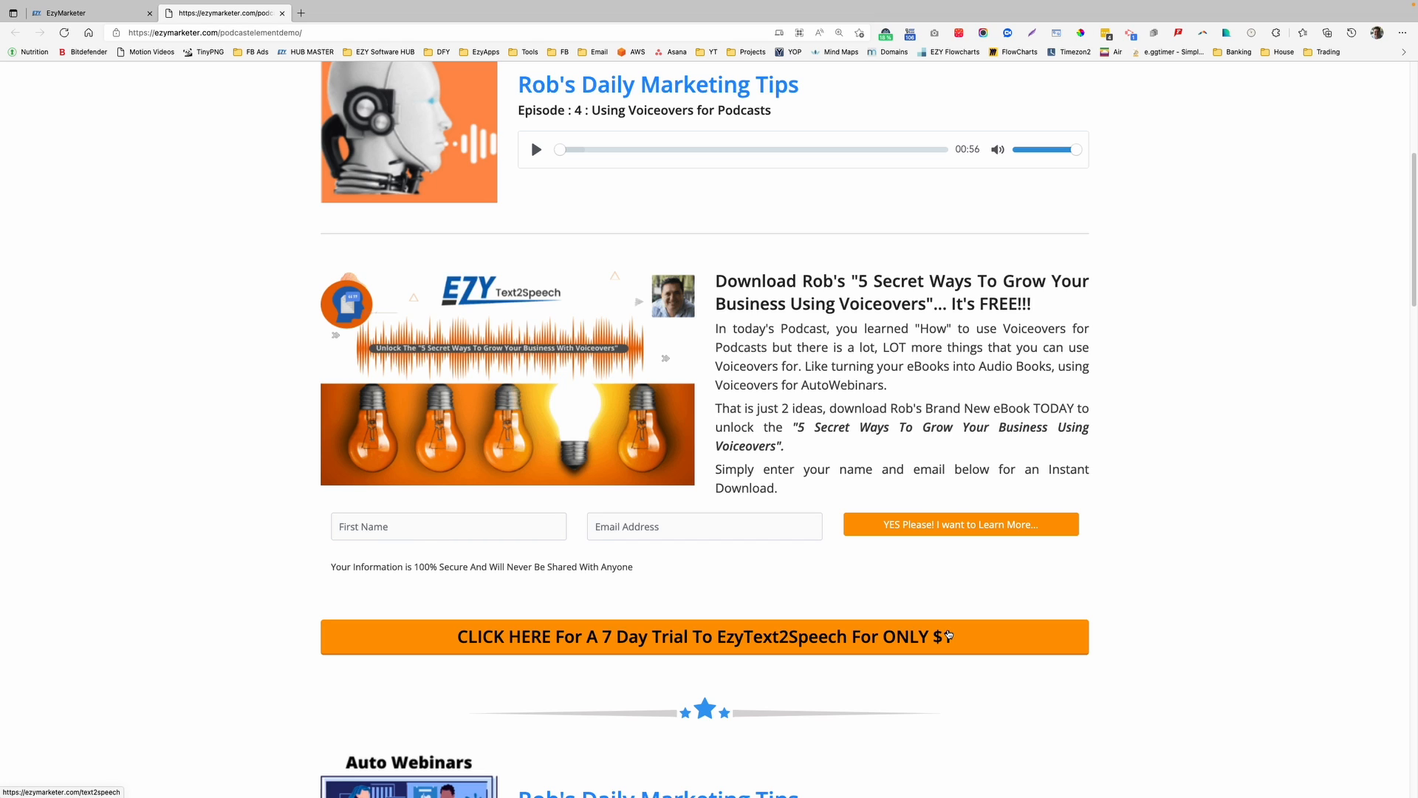
scroll(949, 635, "up", 1)
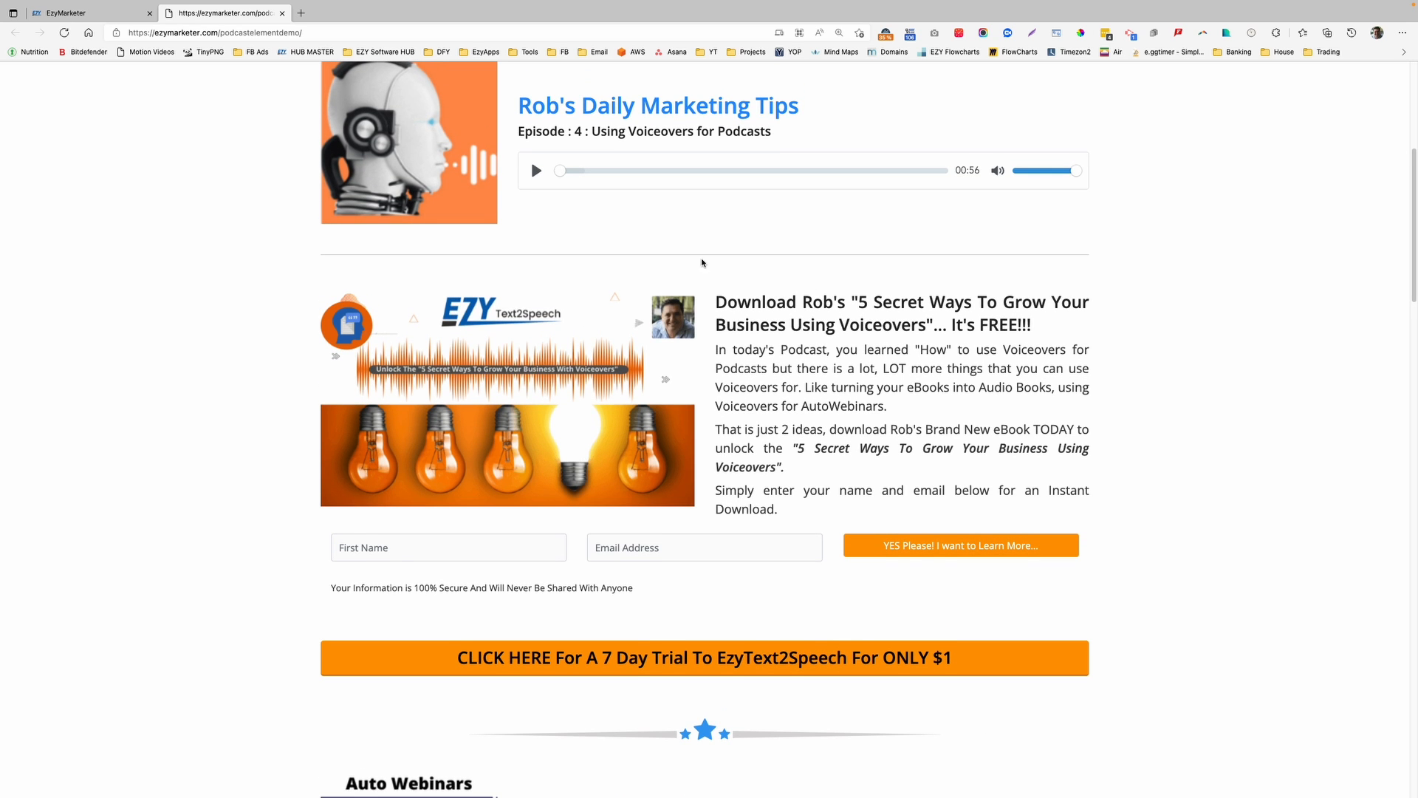
scroll(737, 396, "up", 3)
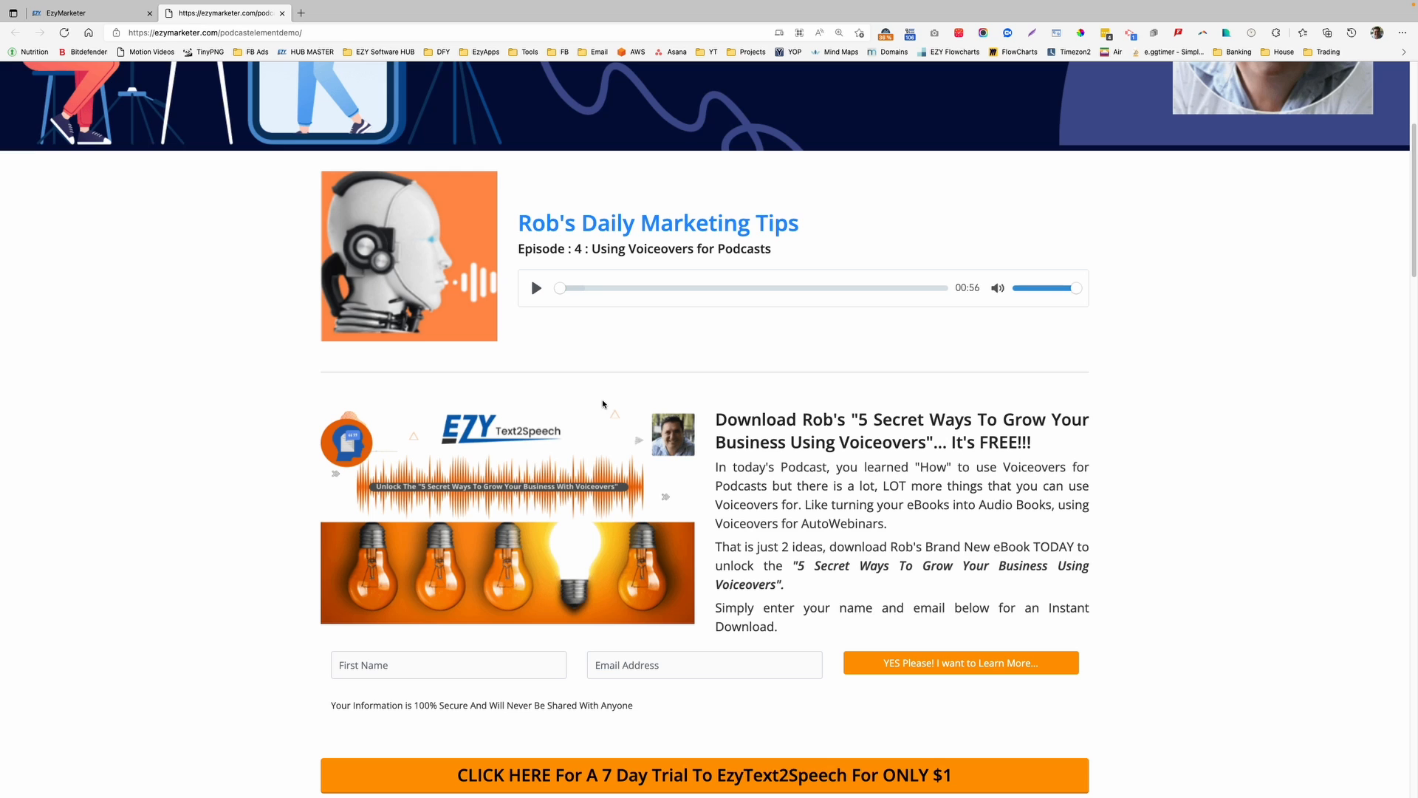
scroll(602, 401, "up", 1)
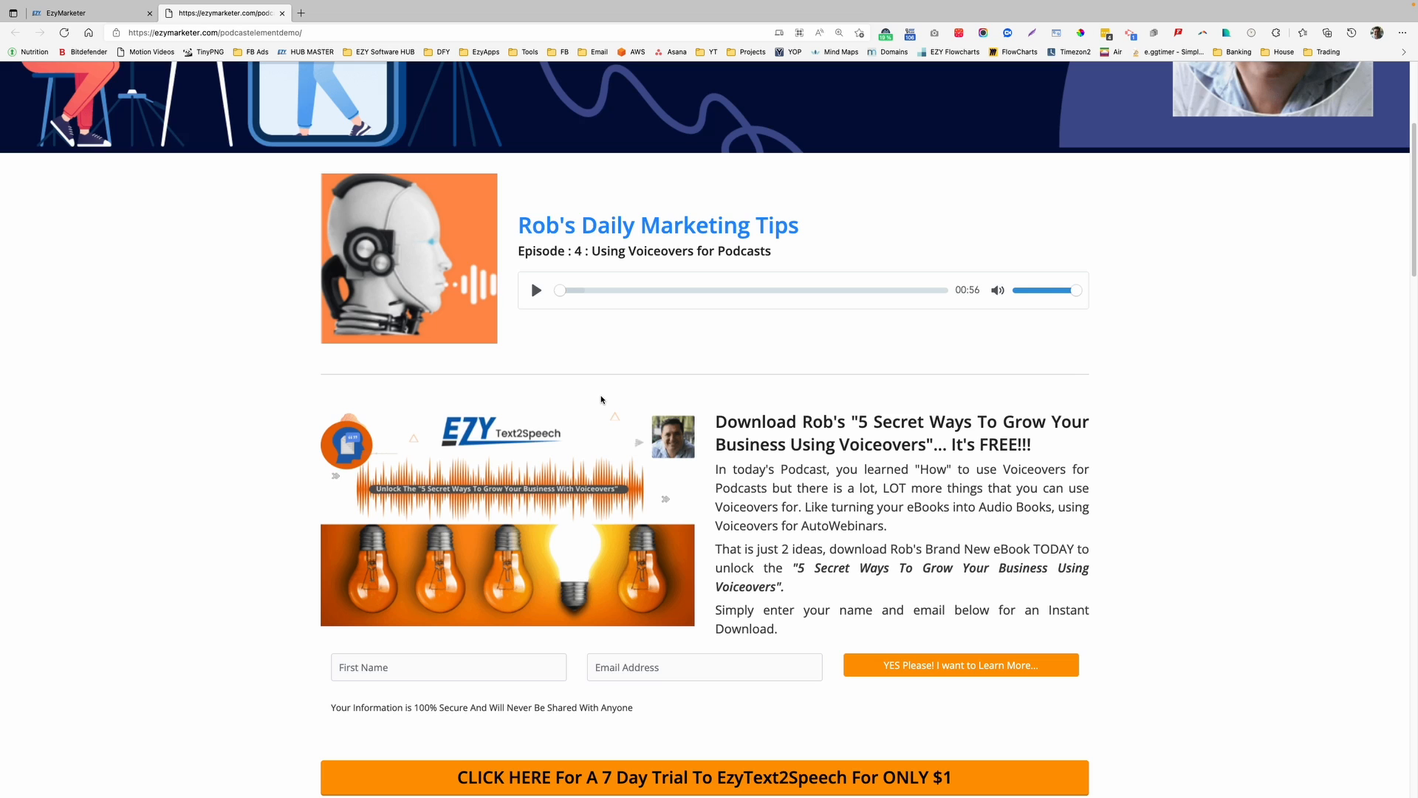
scroll(602, 400, "up", 1)
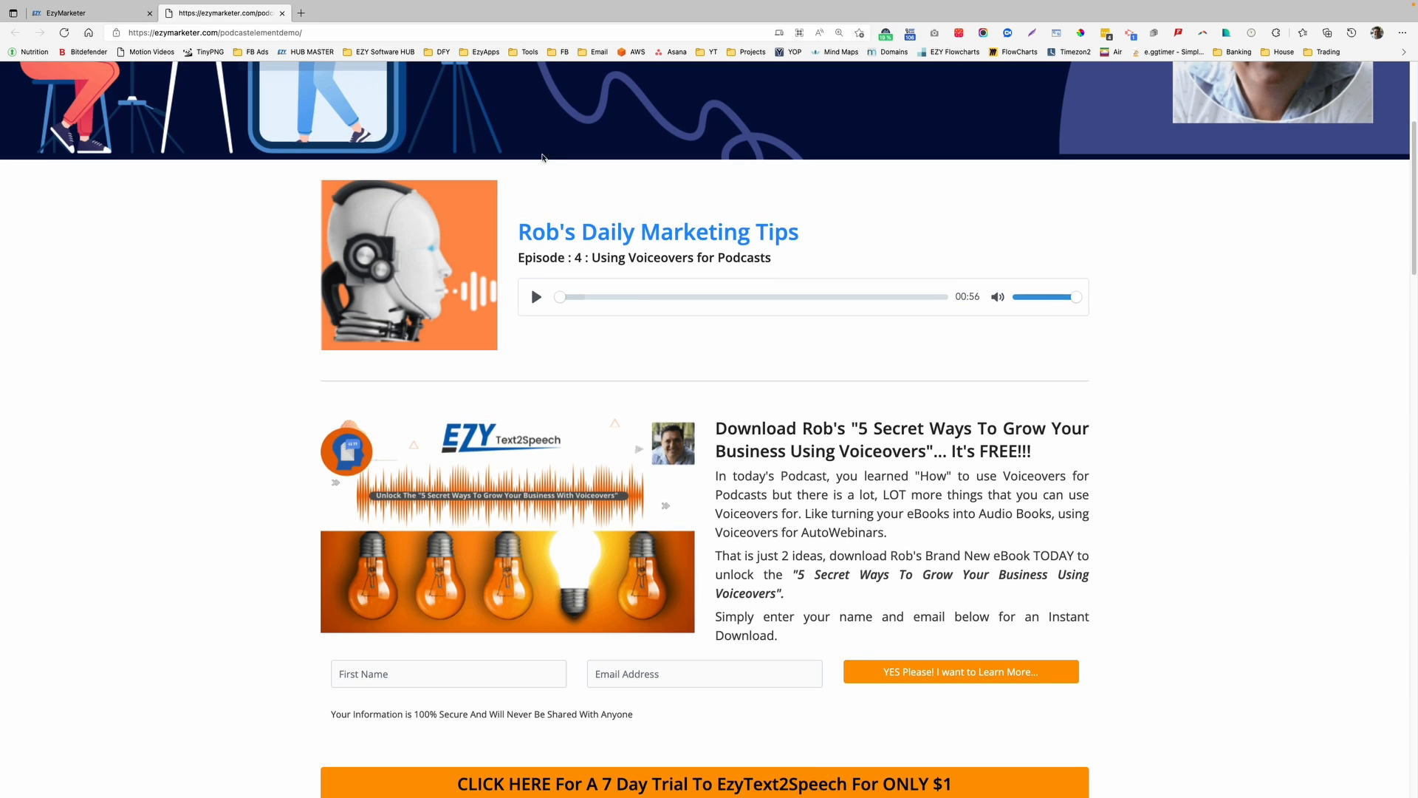
left_click(95, 20)
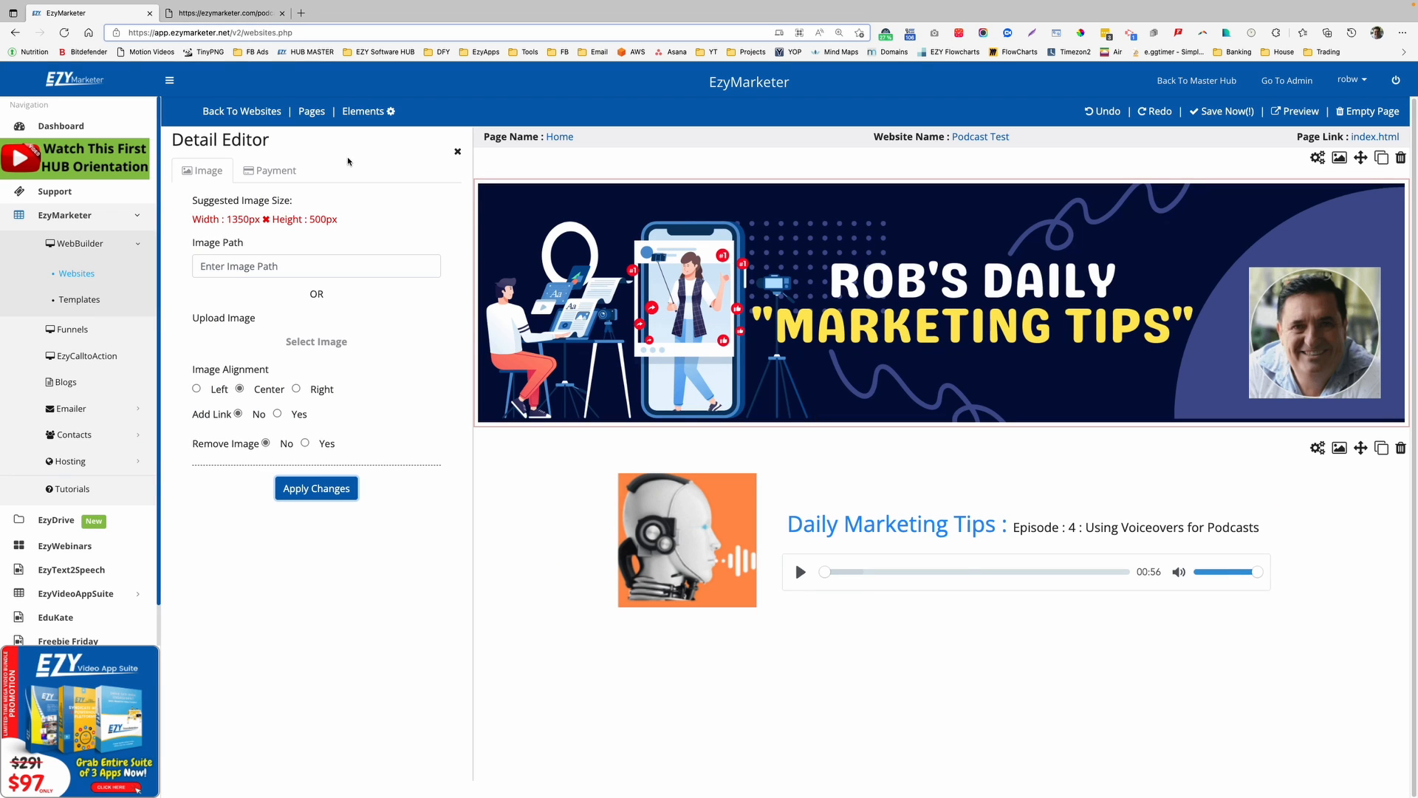
Add the Product Overview element with the presenter image beside text from Images and place it below the podcast section
left_click(353, 112)
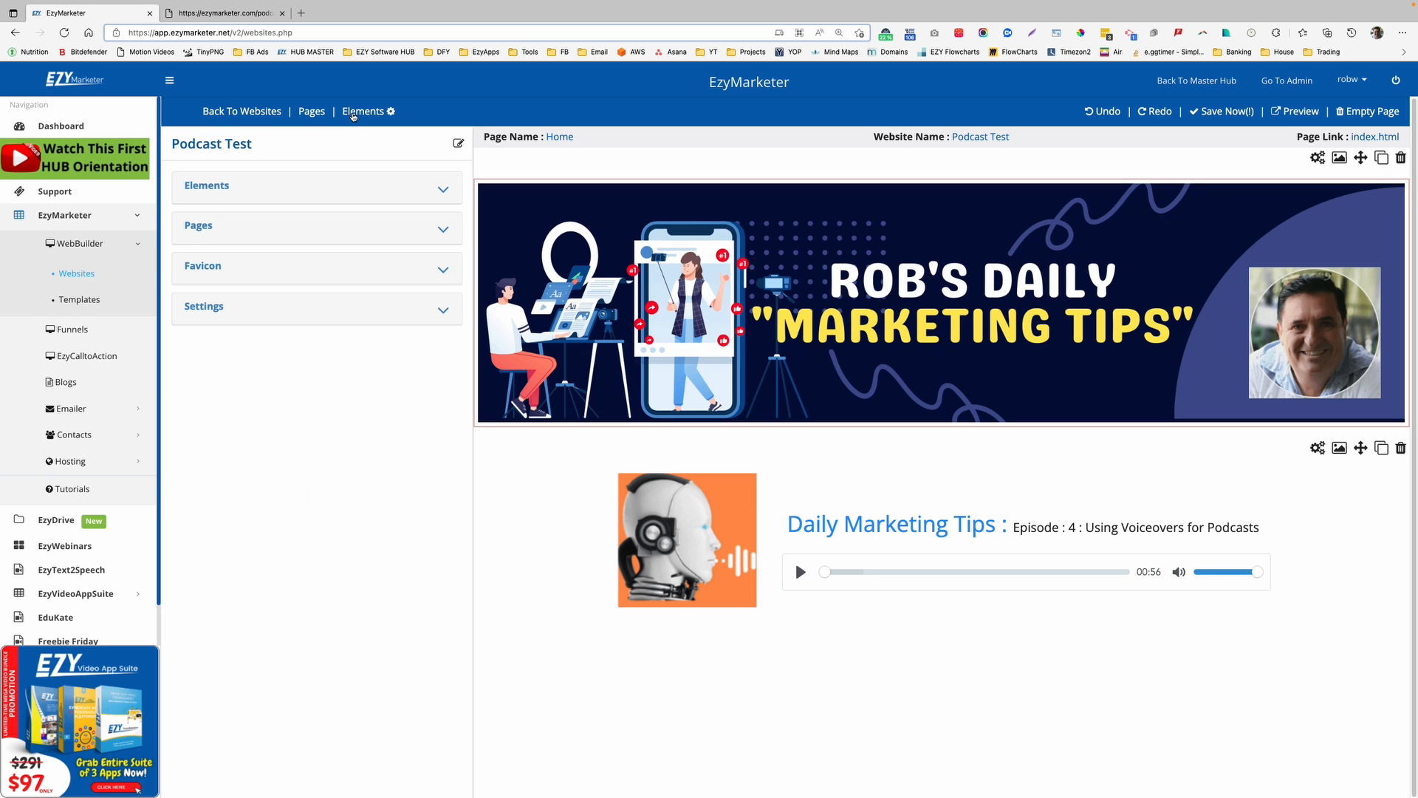
left_click(254, 196)
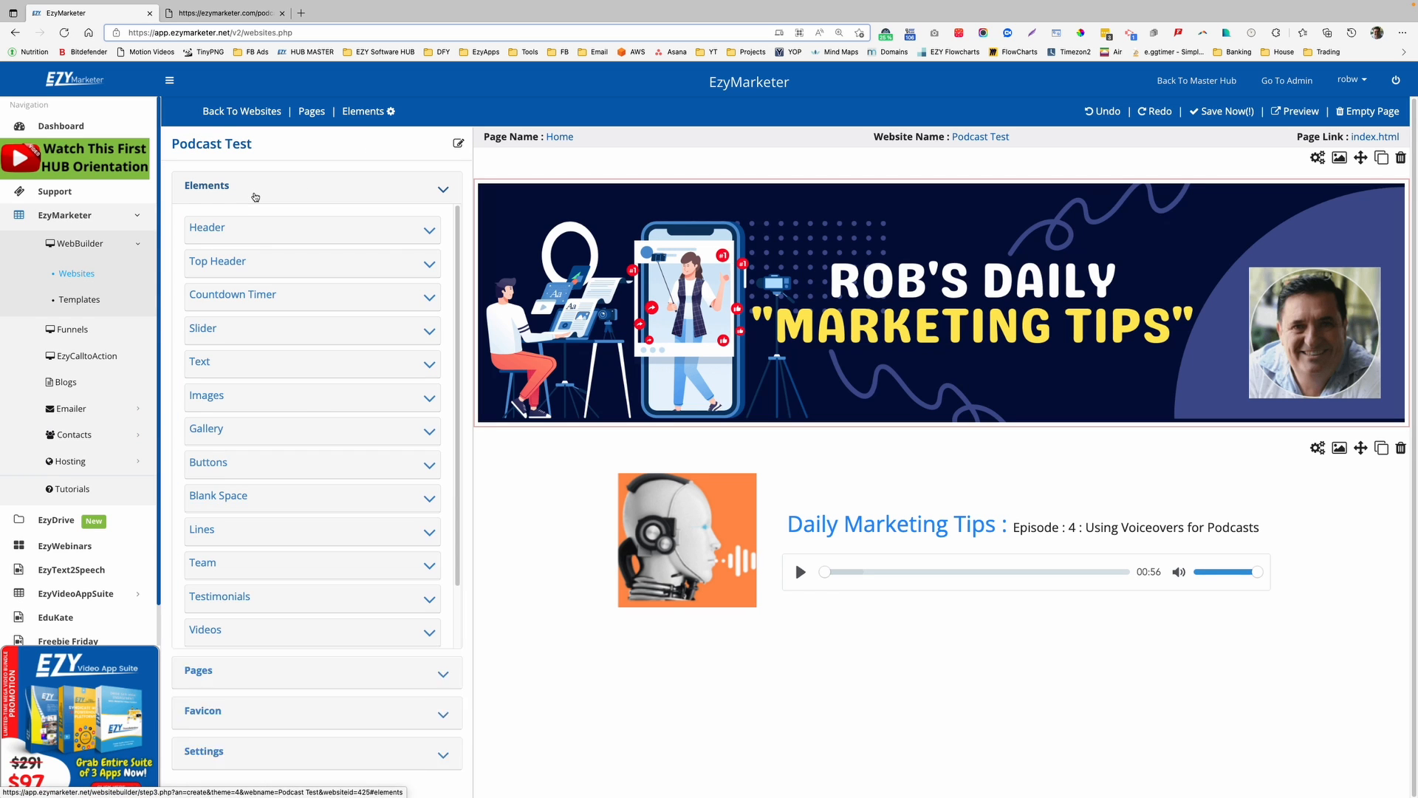
left_click(256, 397)
scroll(312, 552, "down", 3)
scroll(312, 552, "down", 5)
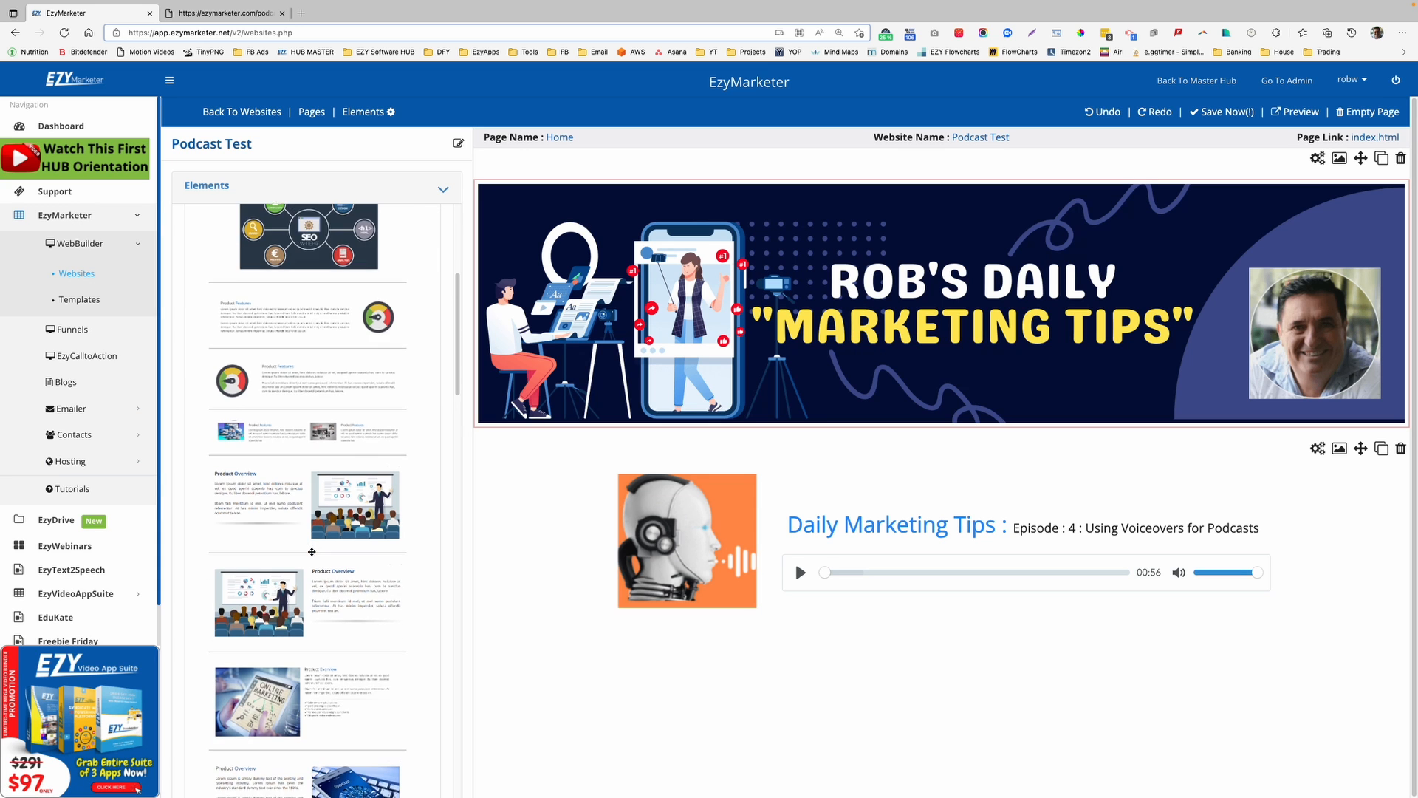
scroll(312, 552, "up", 1)
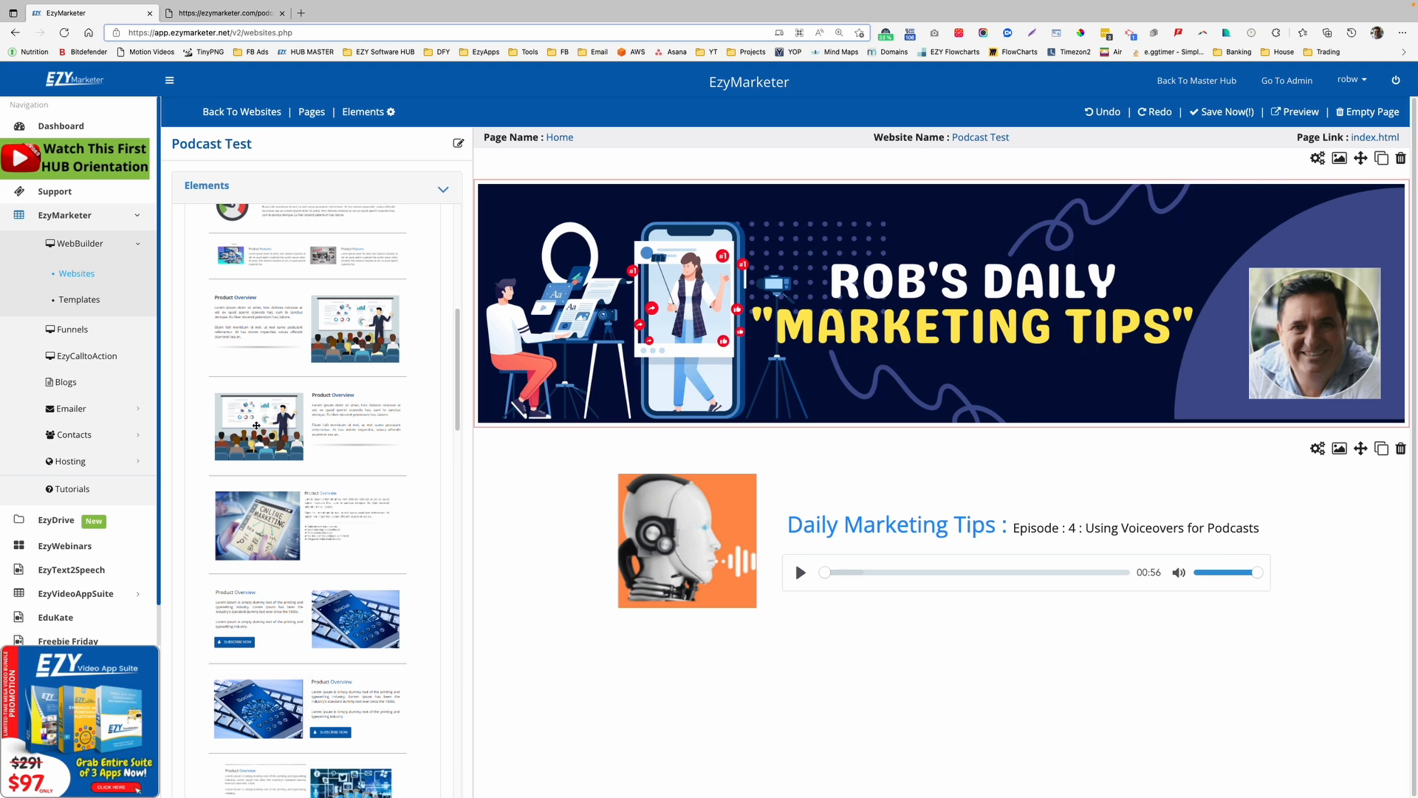
left_click_drag(256, 425, 885, 725)
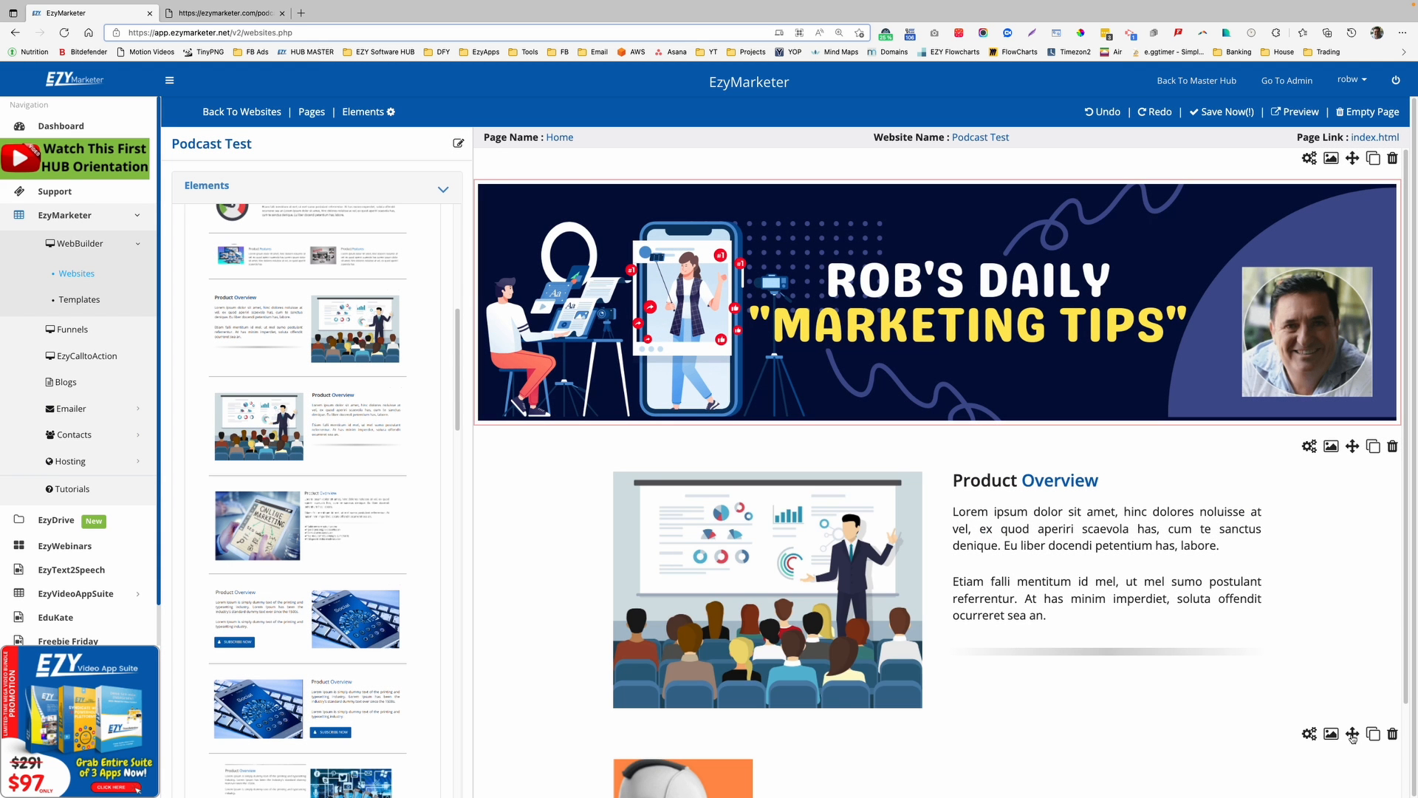
left_click_drag(1353, 737, 1344, 695)
scroll(1117, 682, "down", 1)
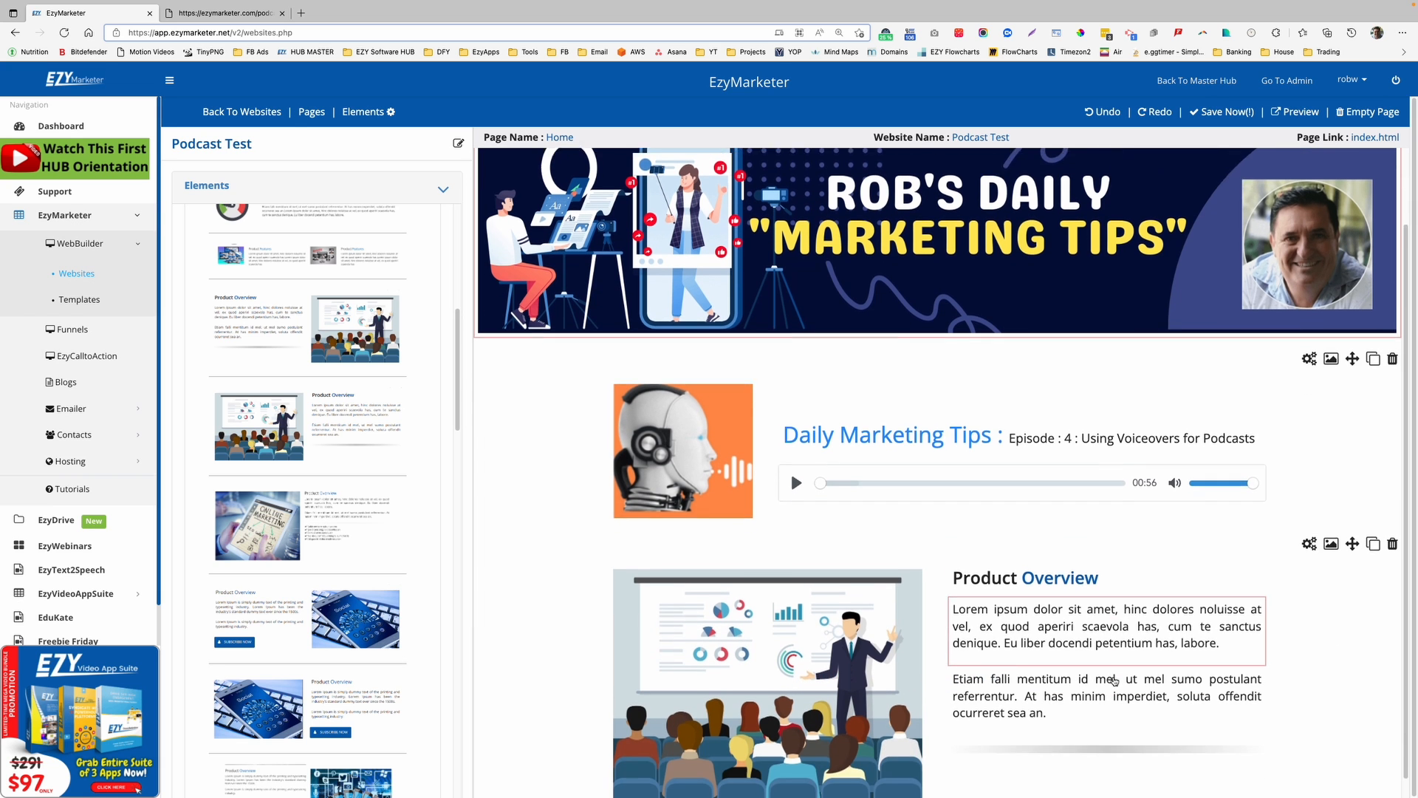
scroll(1115, 680, "down", 1)
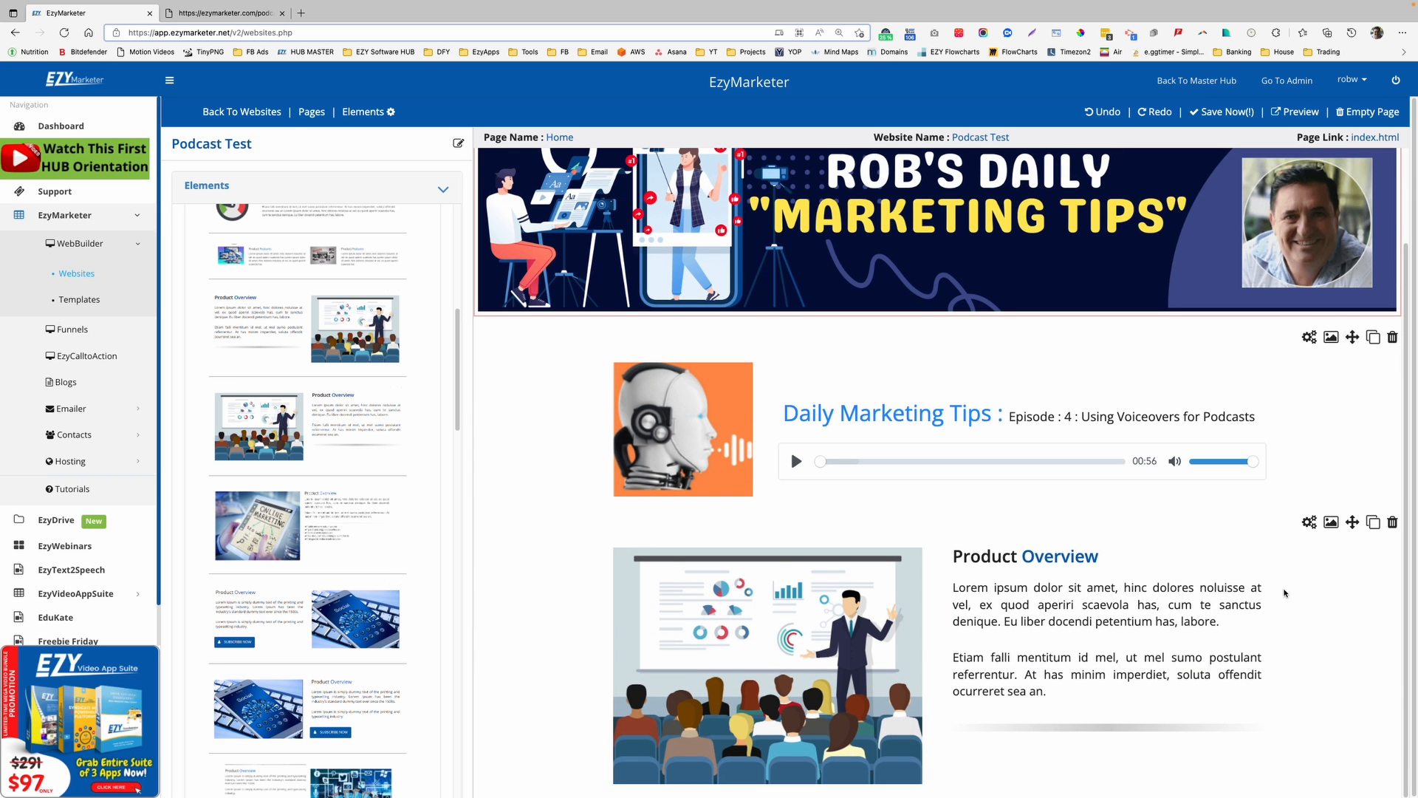
Check the demo page's opt-in form, add the single-row name and email opt-in element, and place it below Product Overview
left_click(243, 16)
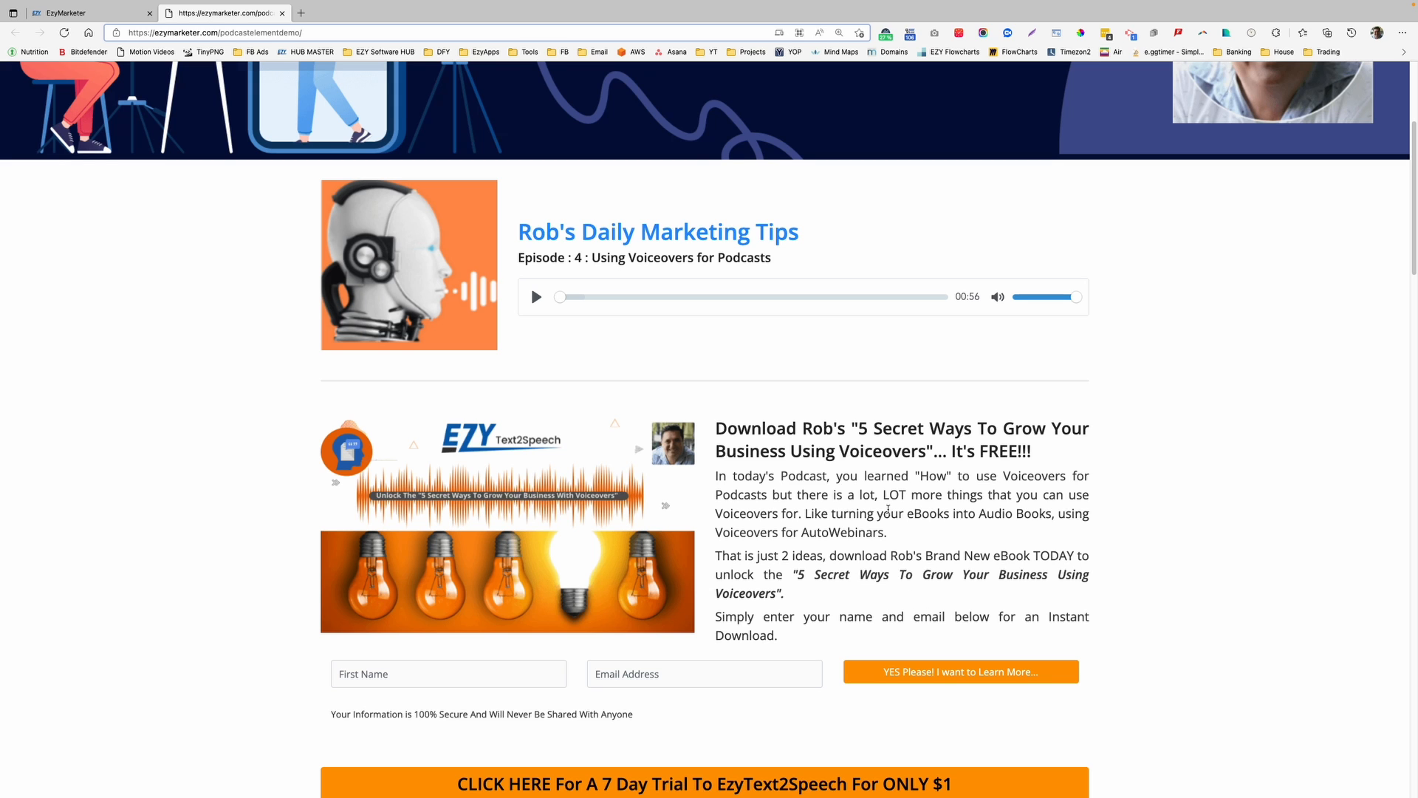
left_click(95, 13)
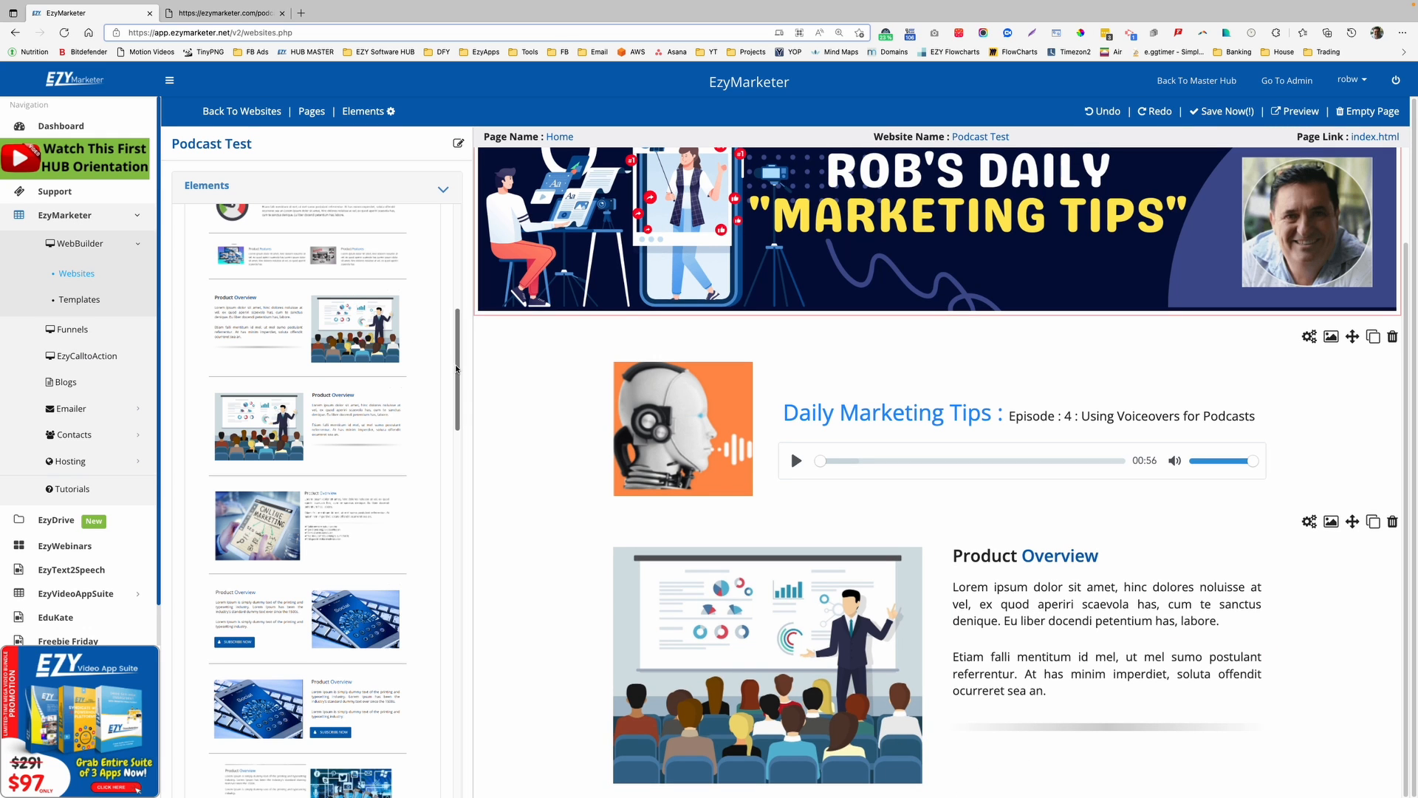
left_click_drag(457, 369, 441, 686)
scroll(328, 583, "down", 3)
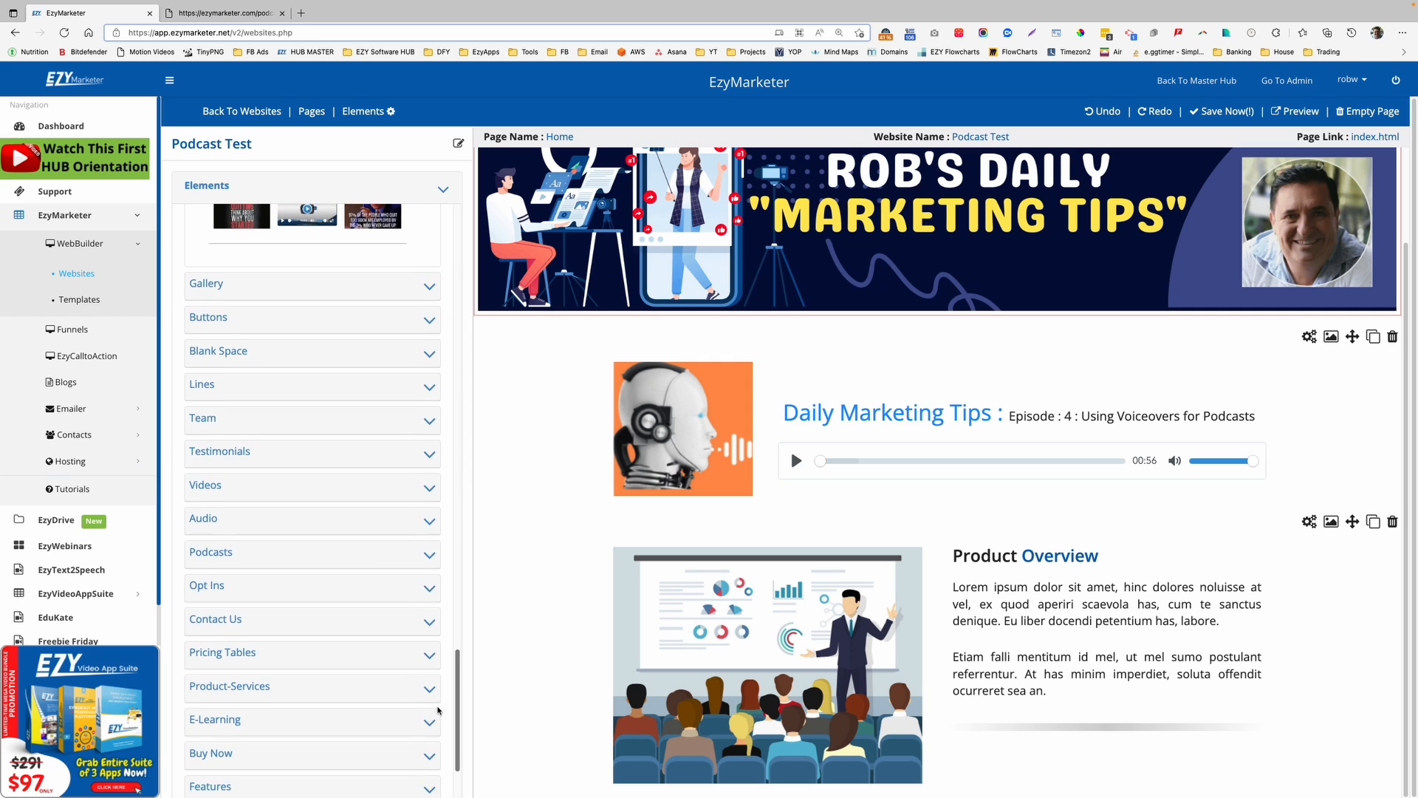
left_click(276, 509)
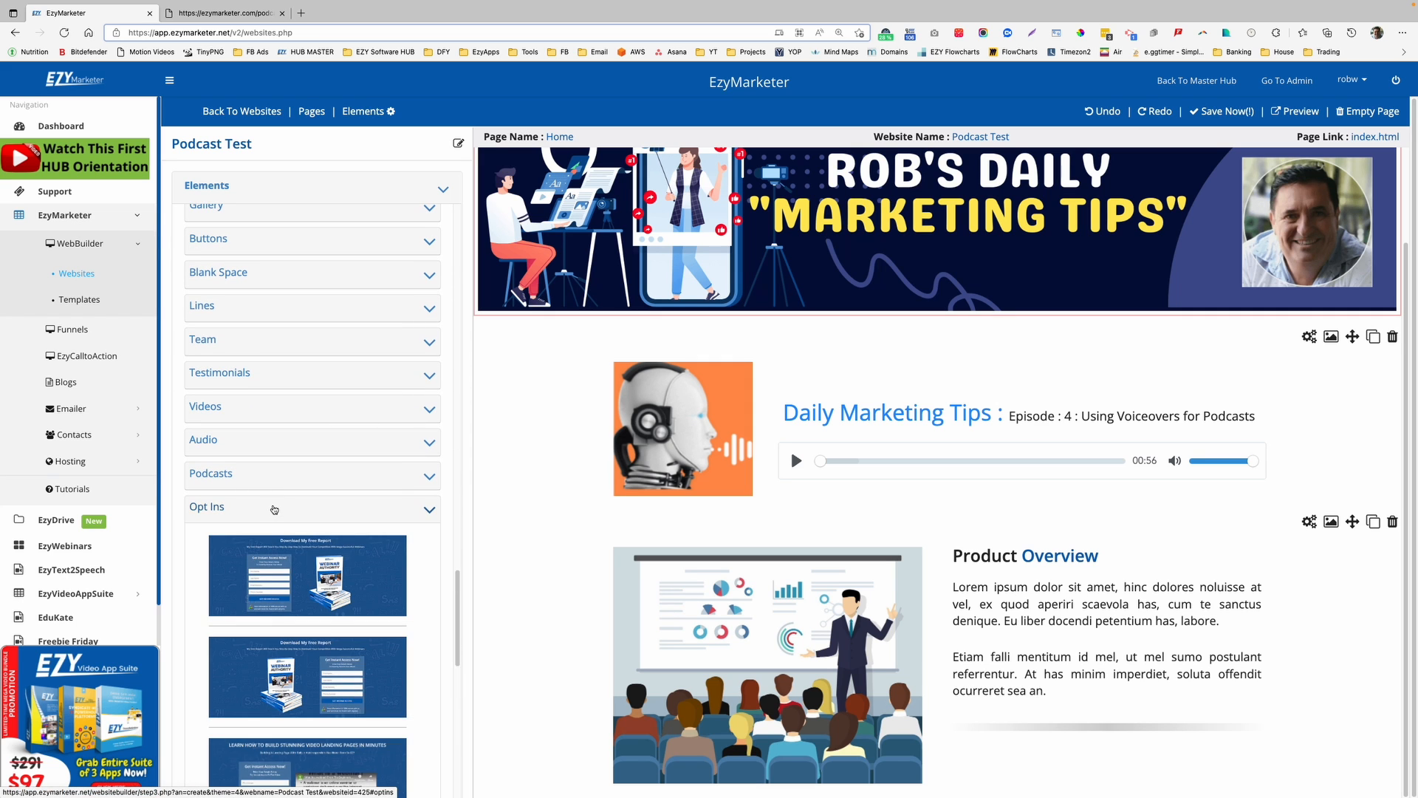
scroll(273, 508, "down", 5)
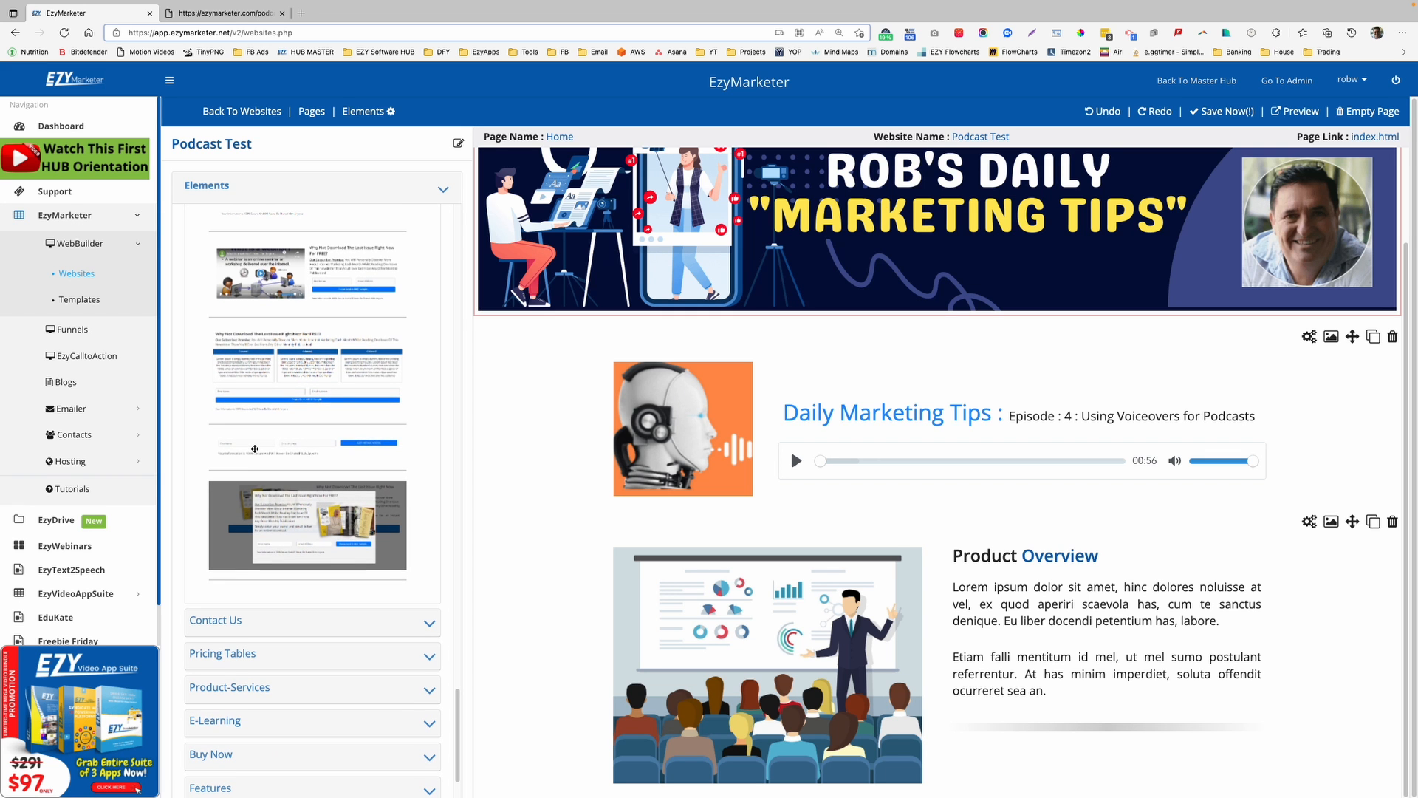
left_click_drag(255, 449, 923, 766)
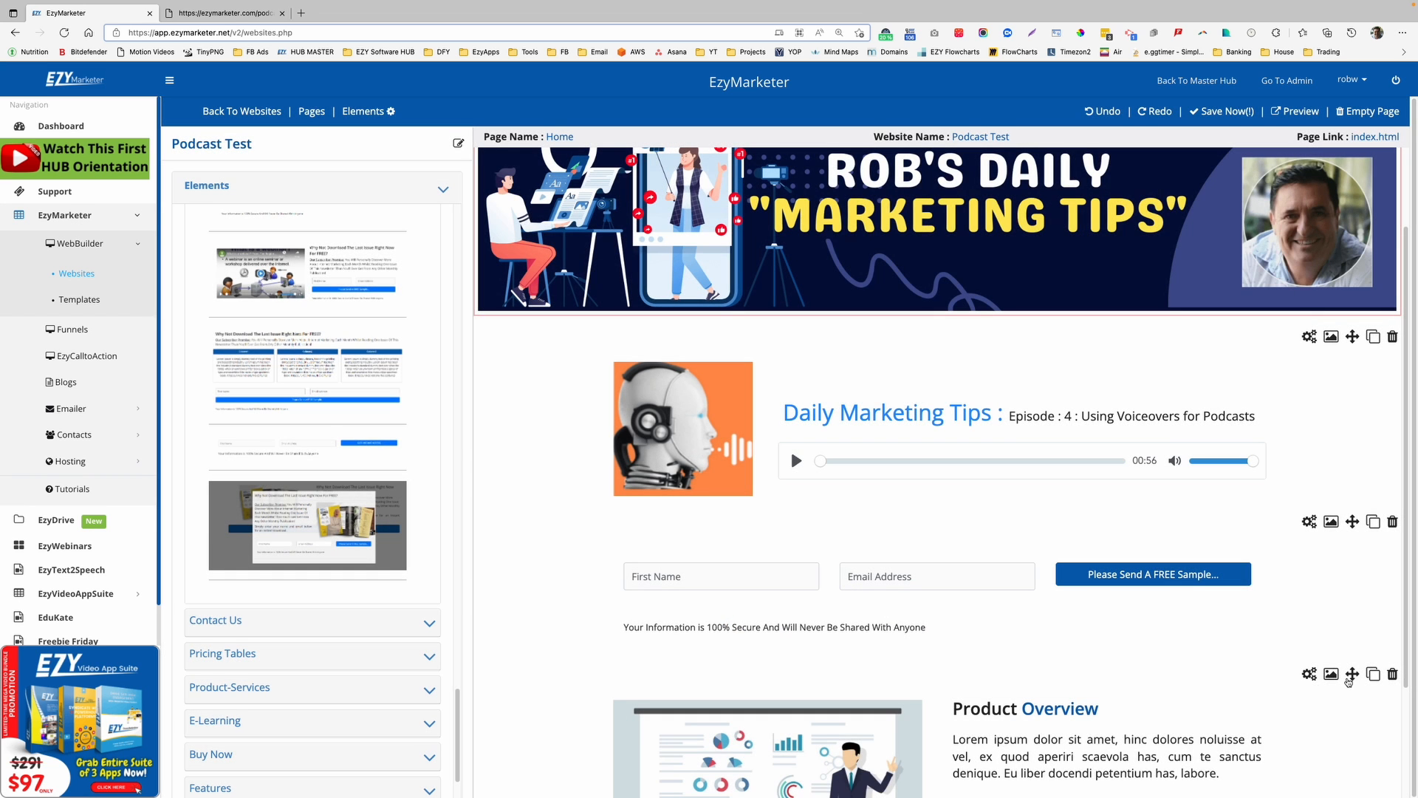
mouse_move(1351, 677)
left_mouse_down()
mouse_move(1351, 663)
mouse_move(1349, 689)
left_mouse_up()
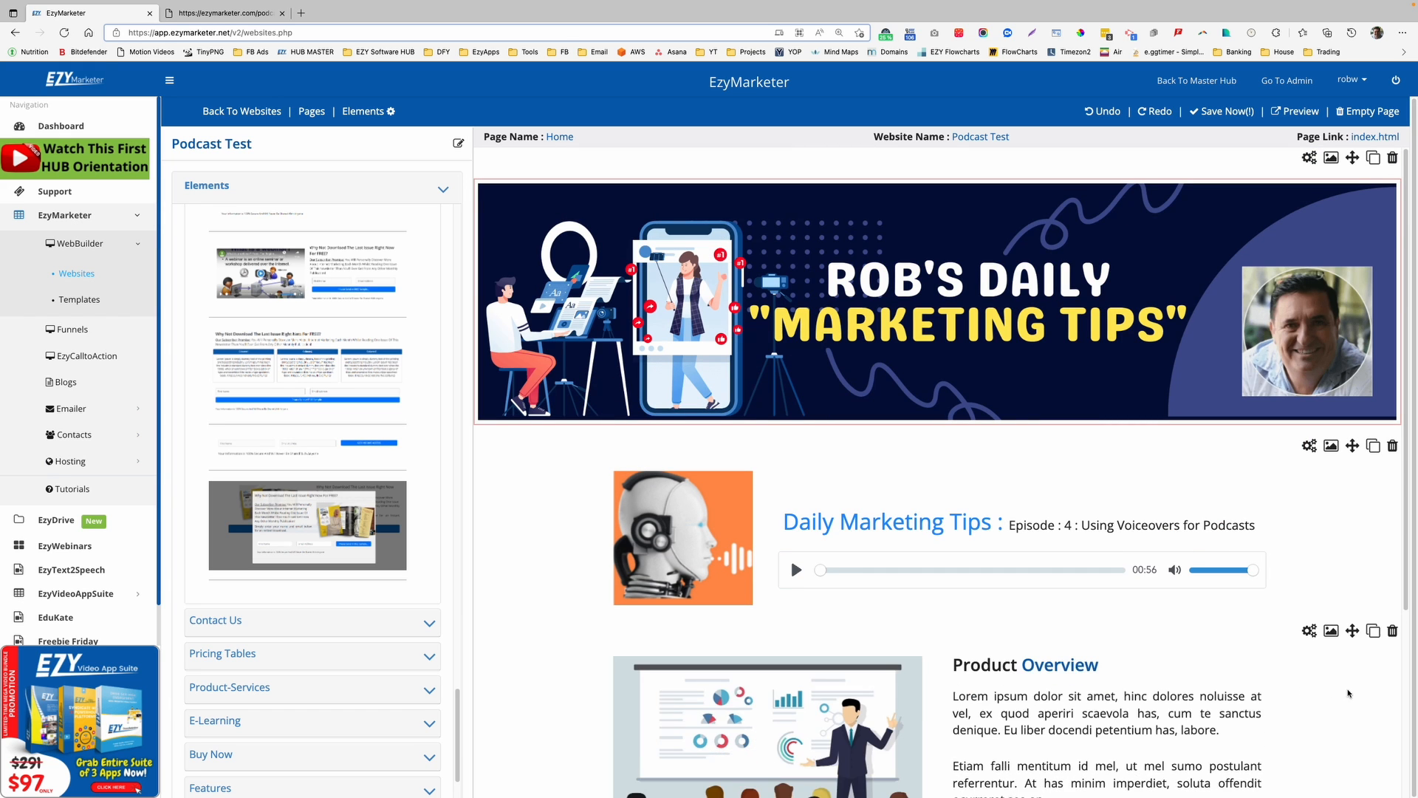
scroll(1187, 695, "down", 3)
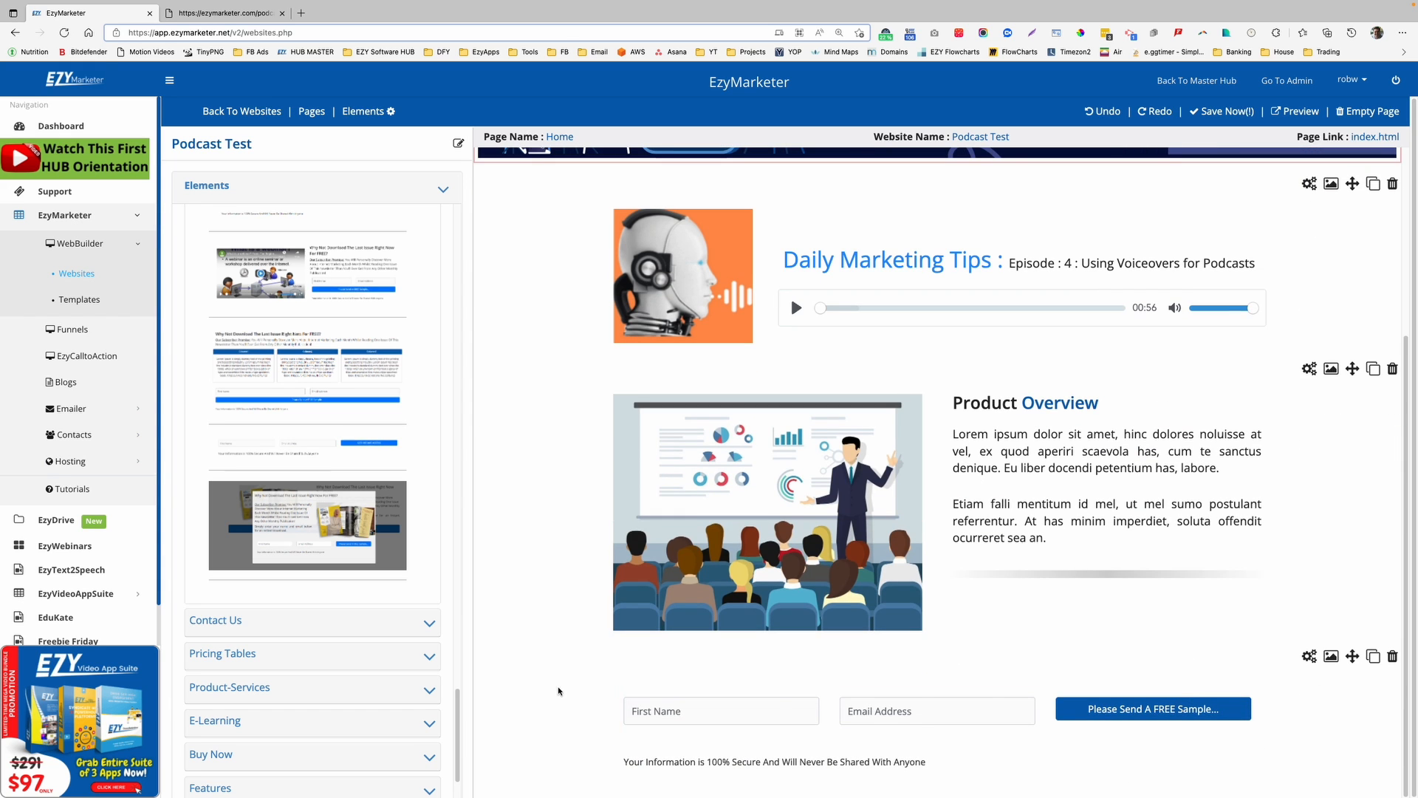
Open the opt-in form's detail editor and review its options and the page sections built above it
left_click(962, 712)
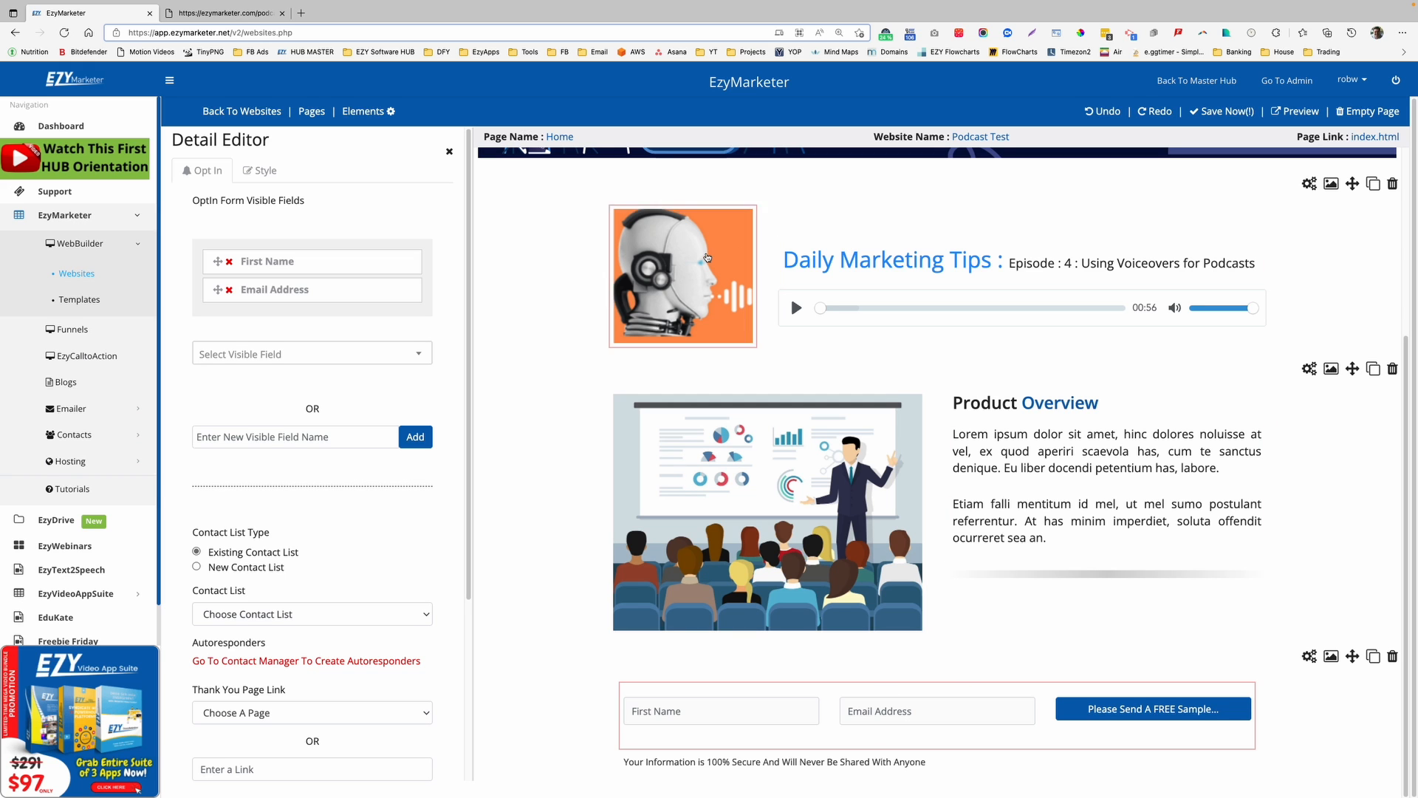
scroll(867, 390, "up", 4)
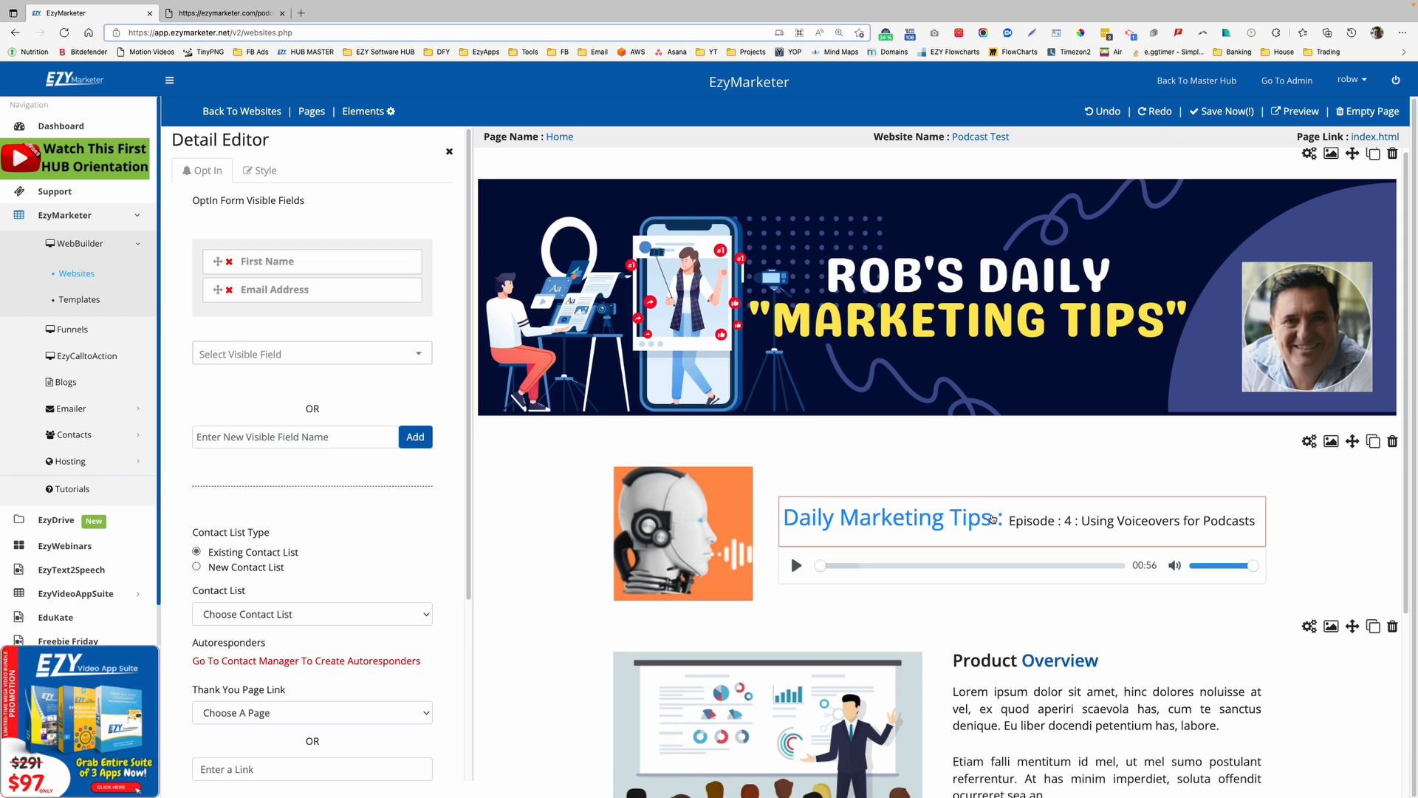
scroll(868, 390, "down", 4)
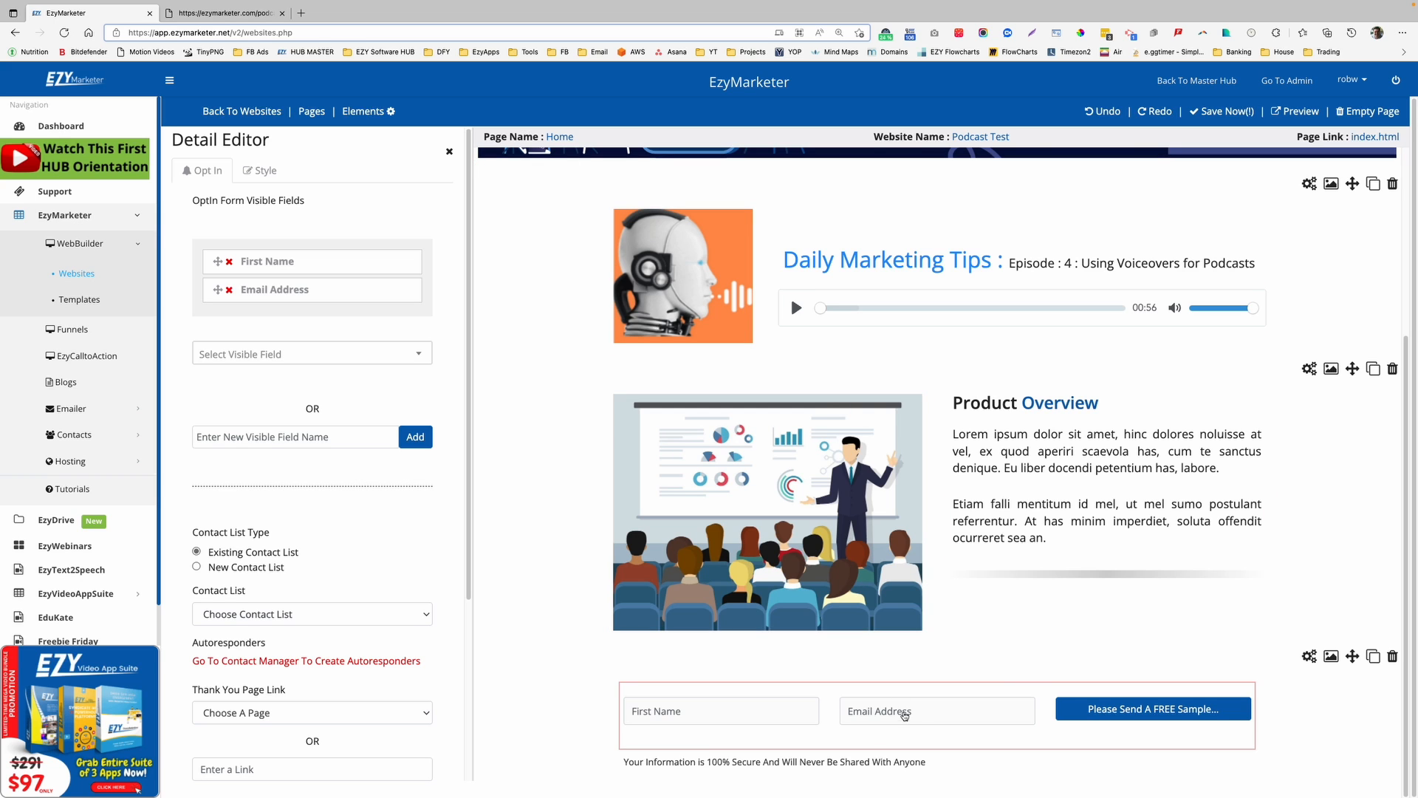
Add the full-width General Business button element from Buttons and place it below the opt-in form
left_click(356, 112)
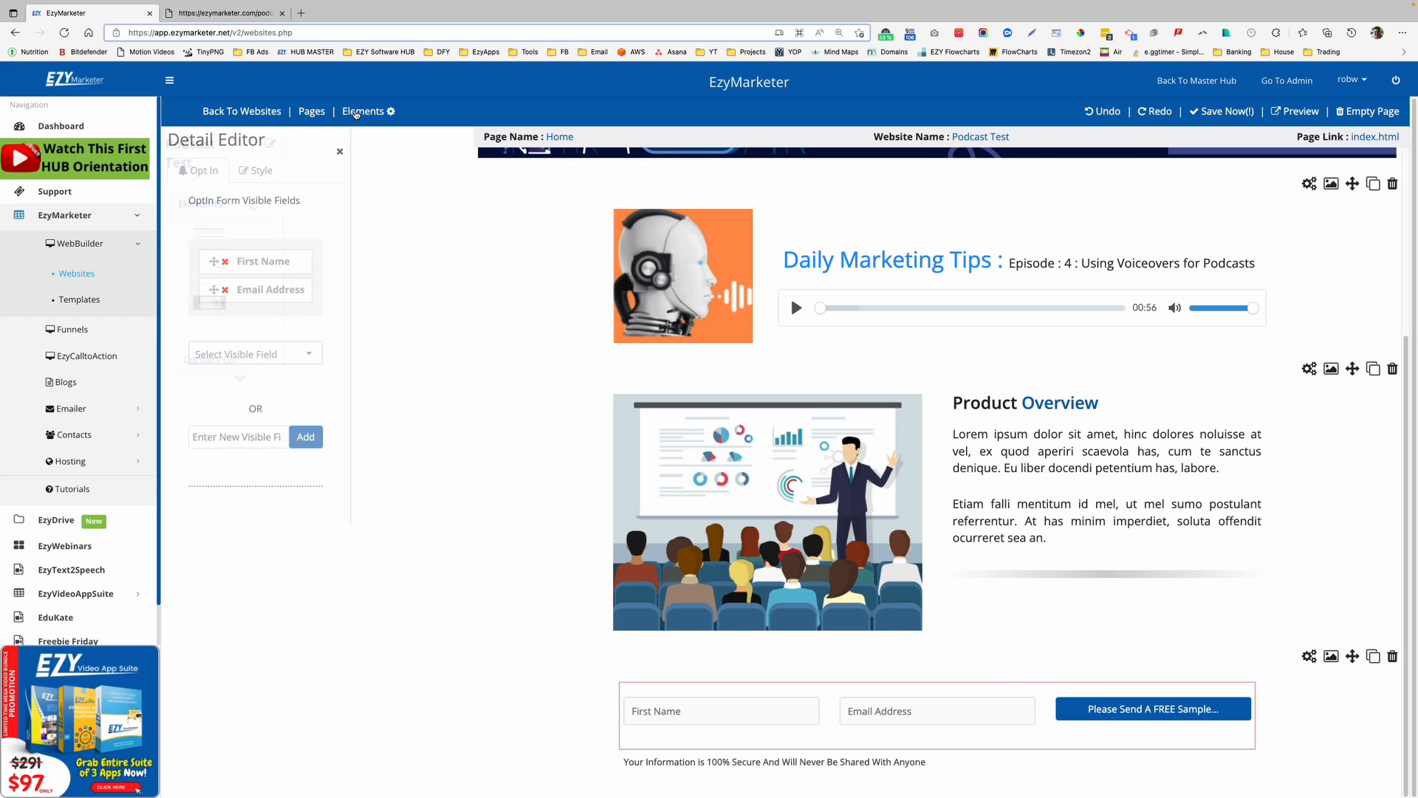
left_click(274, 189)
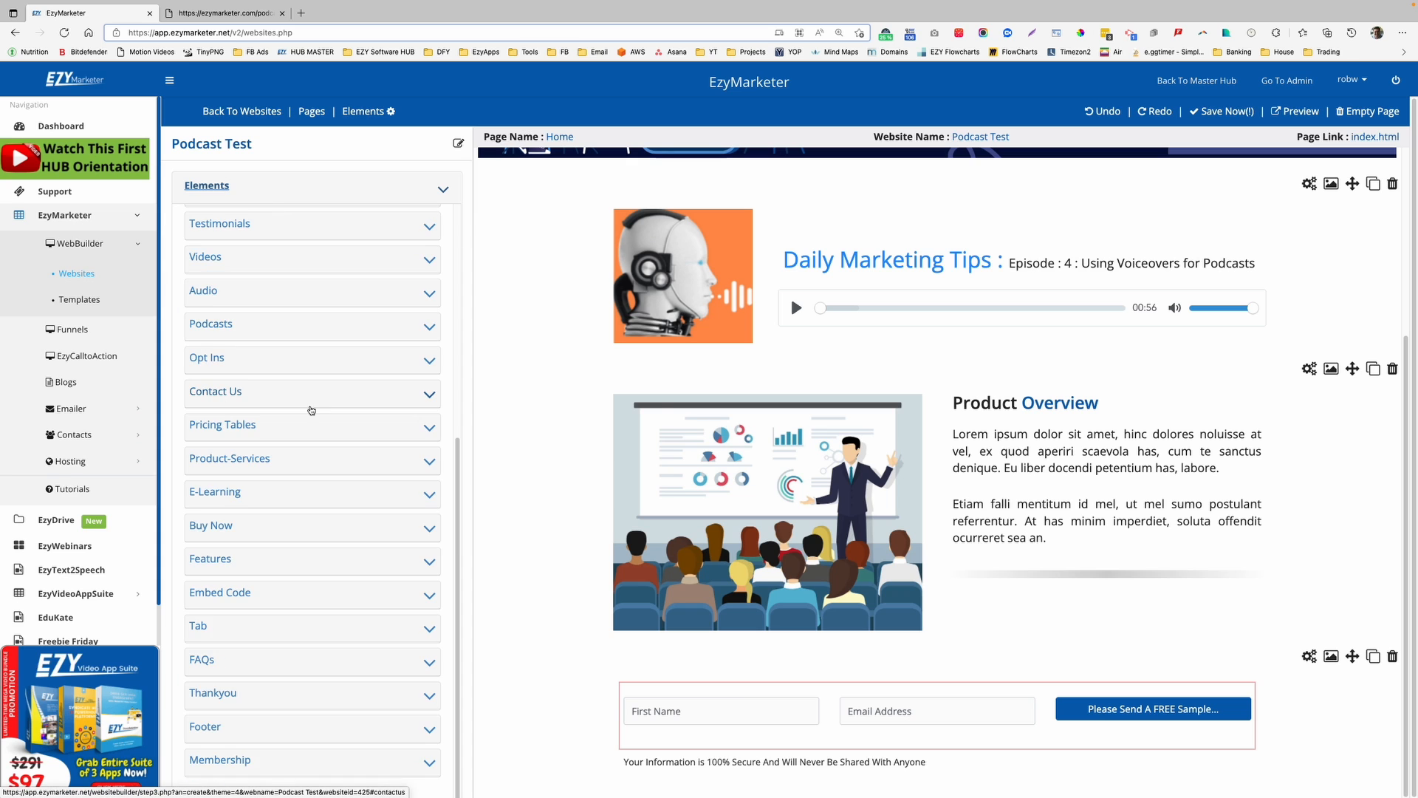
scroll(310, 410, "up", 5)
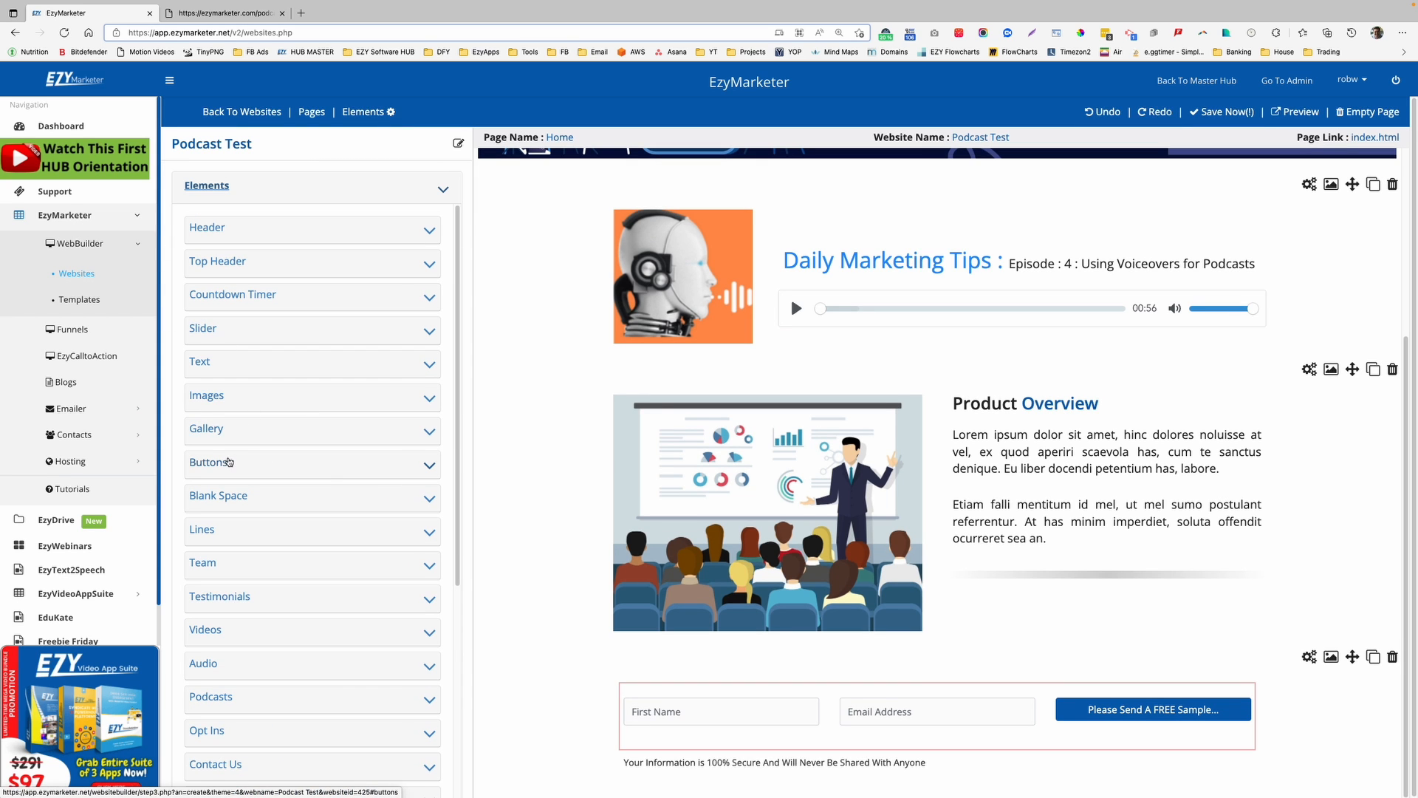
left_click(229, 462)
scroll(340, 506, "down", 5)
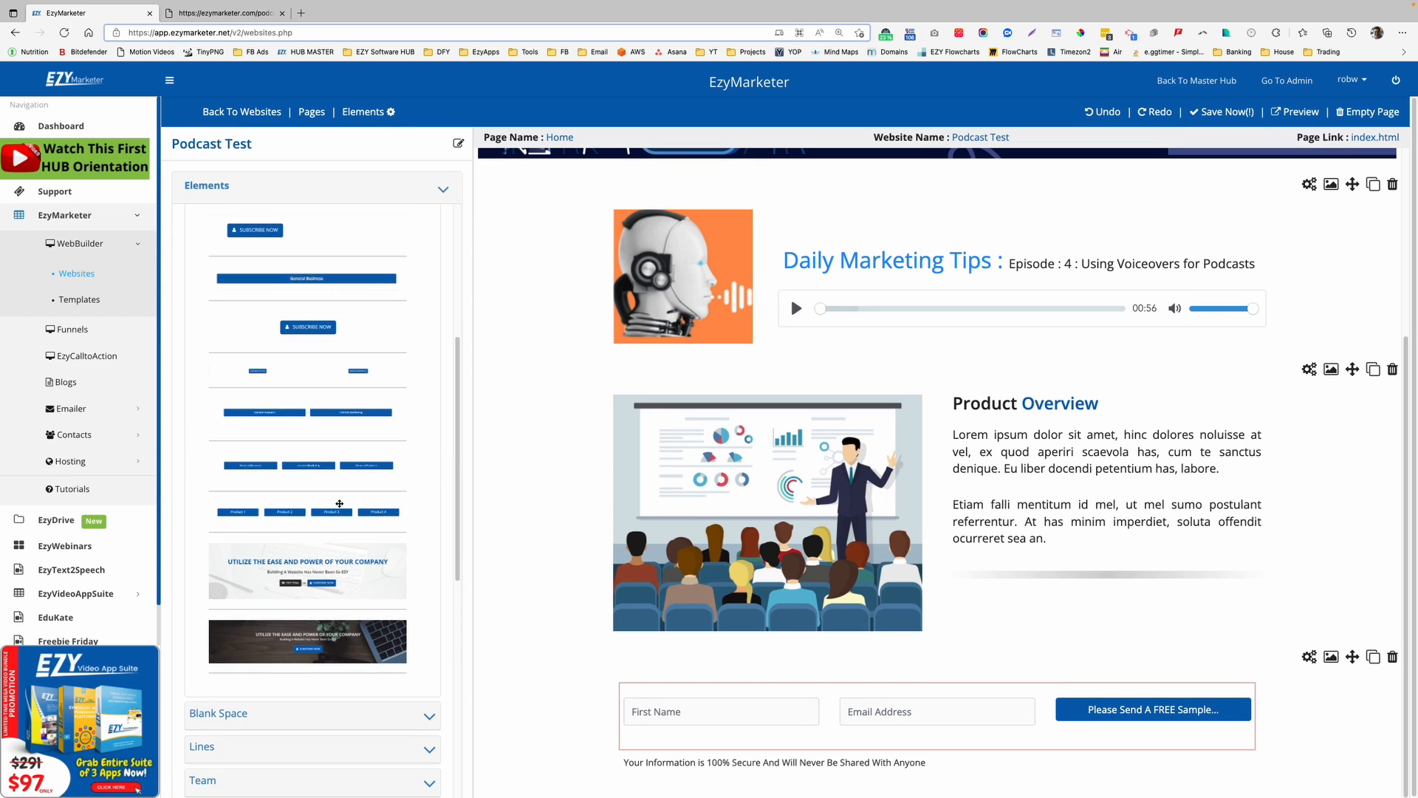
scroll(340, 503, "up", 5)
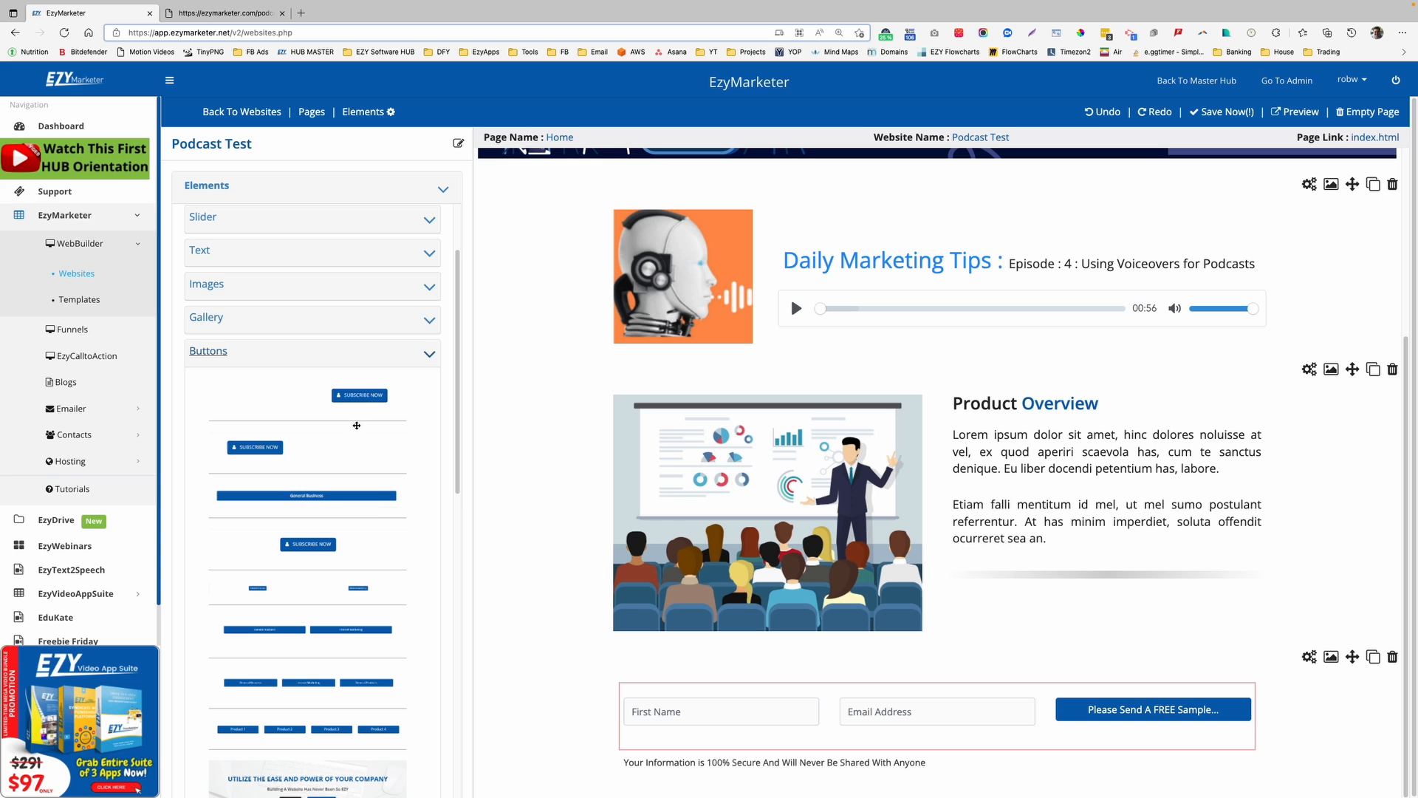
scroll(374, 507, "down", 1)
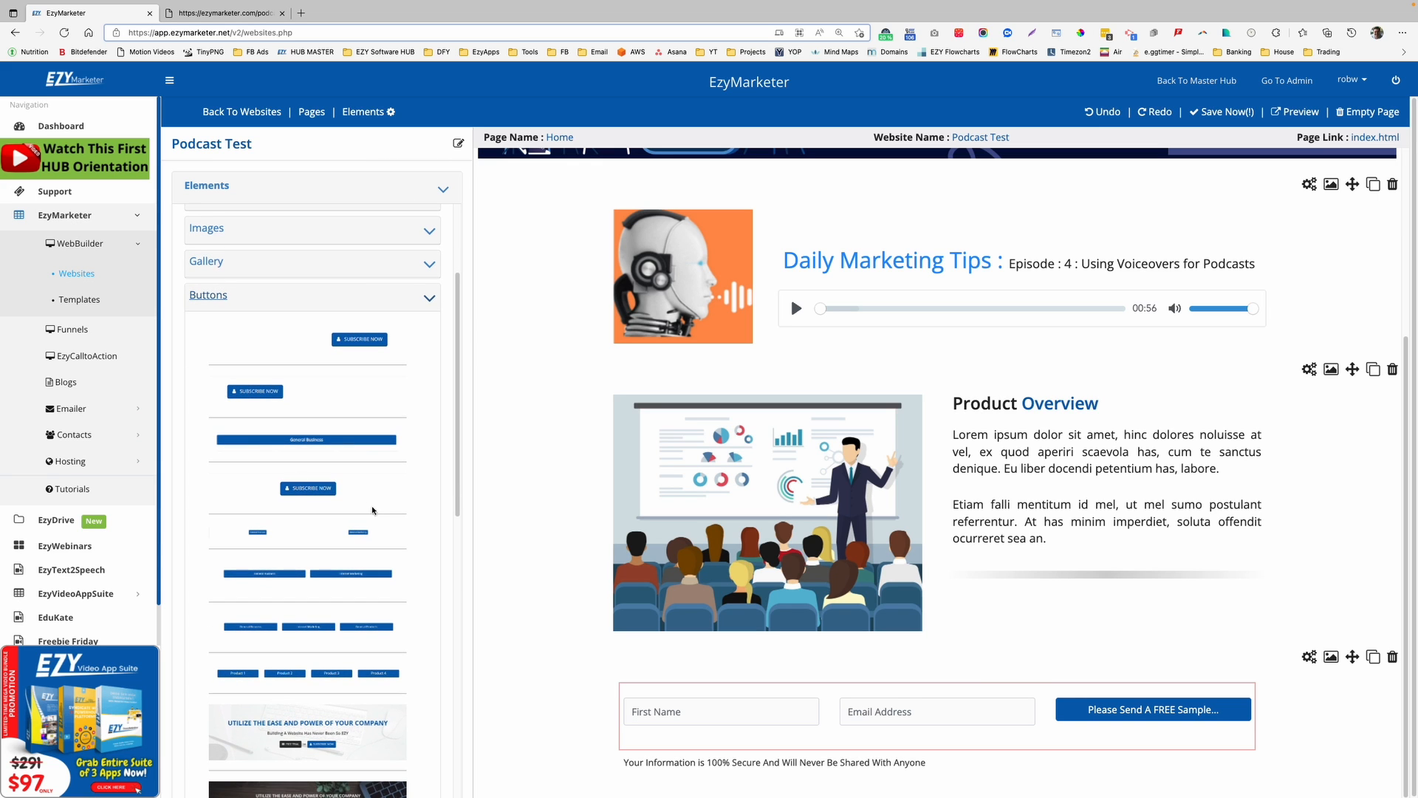
left_click_drag(269, 440, 920, 713)
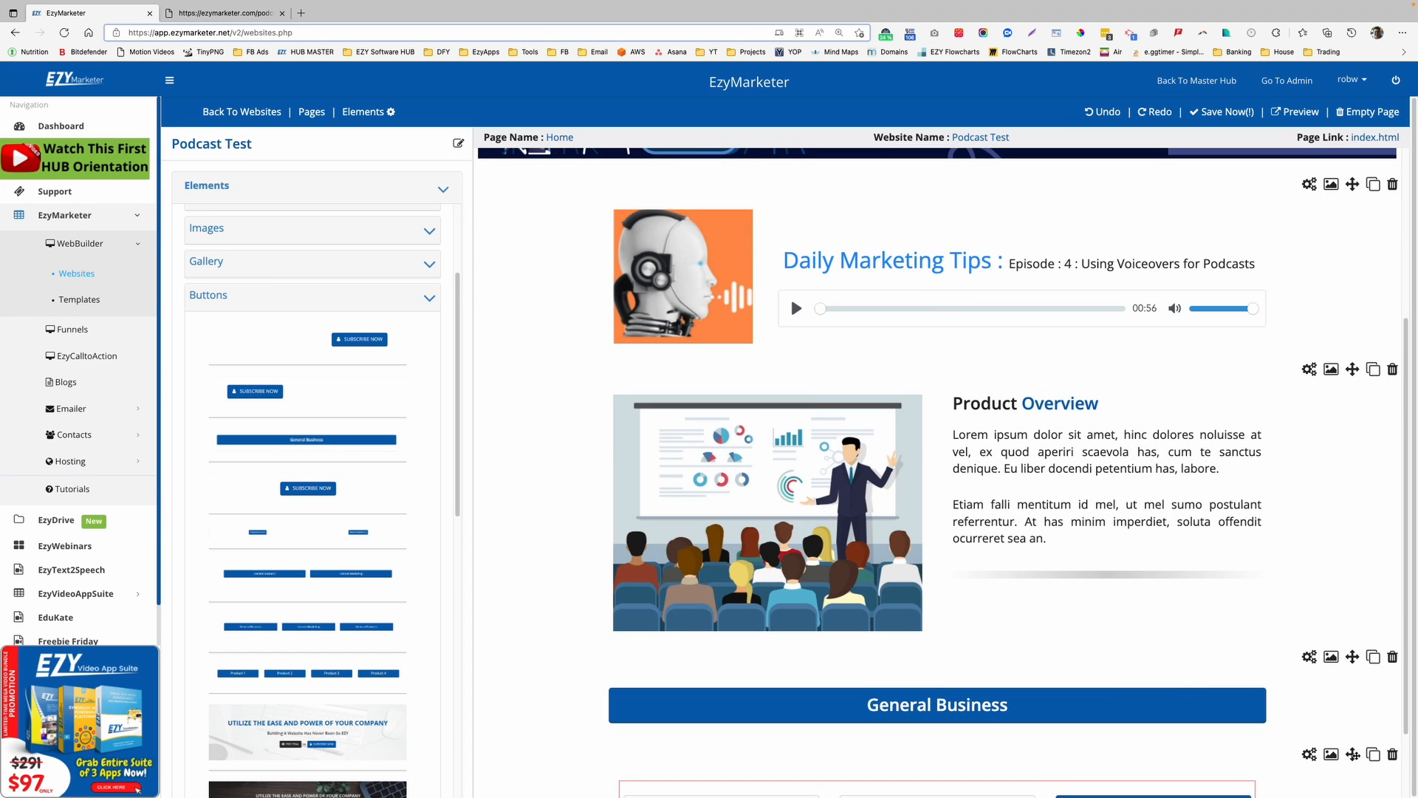
left_click_drag(1357, 757, 1081, 646)
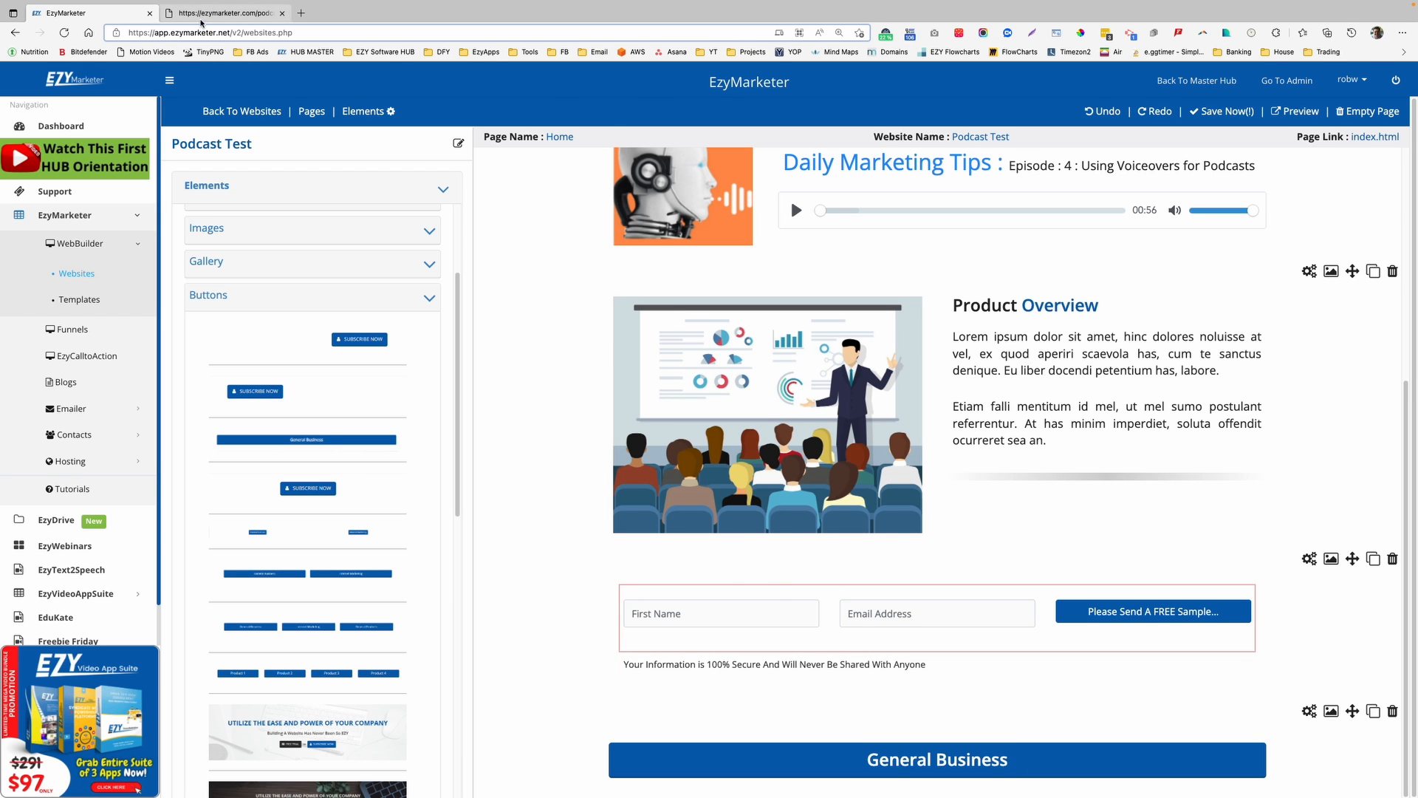
Check the demo page's section divider and add the three-star line element from Lines between Product Overview and the opt-in form
left_click(208, 15)
scroll(818, 597, "down", 1)
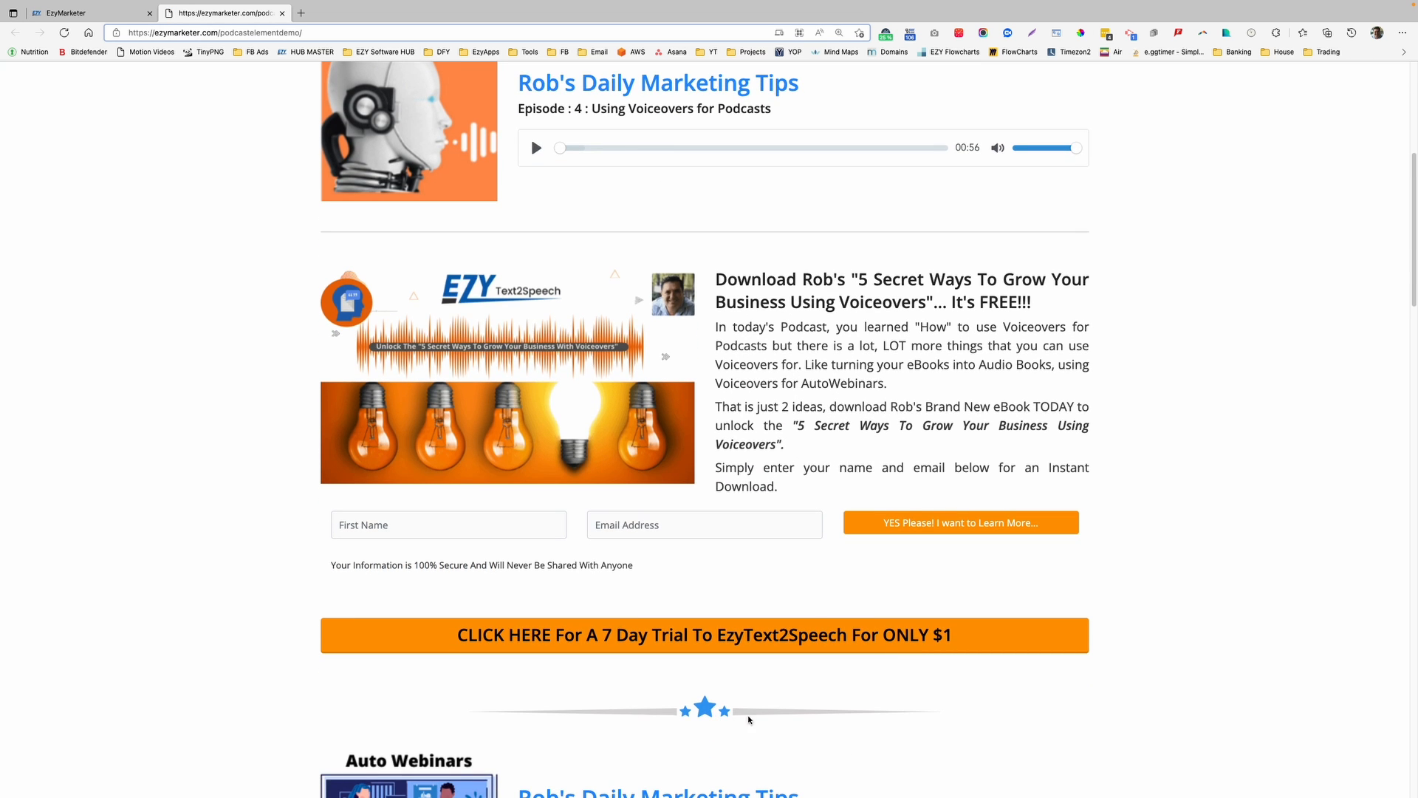
left_click(88, 12)
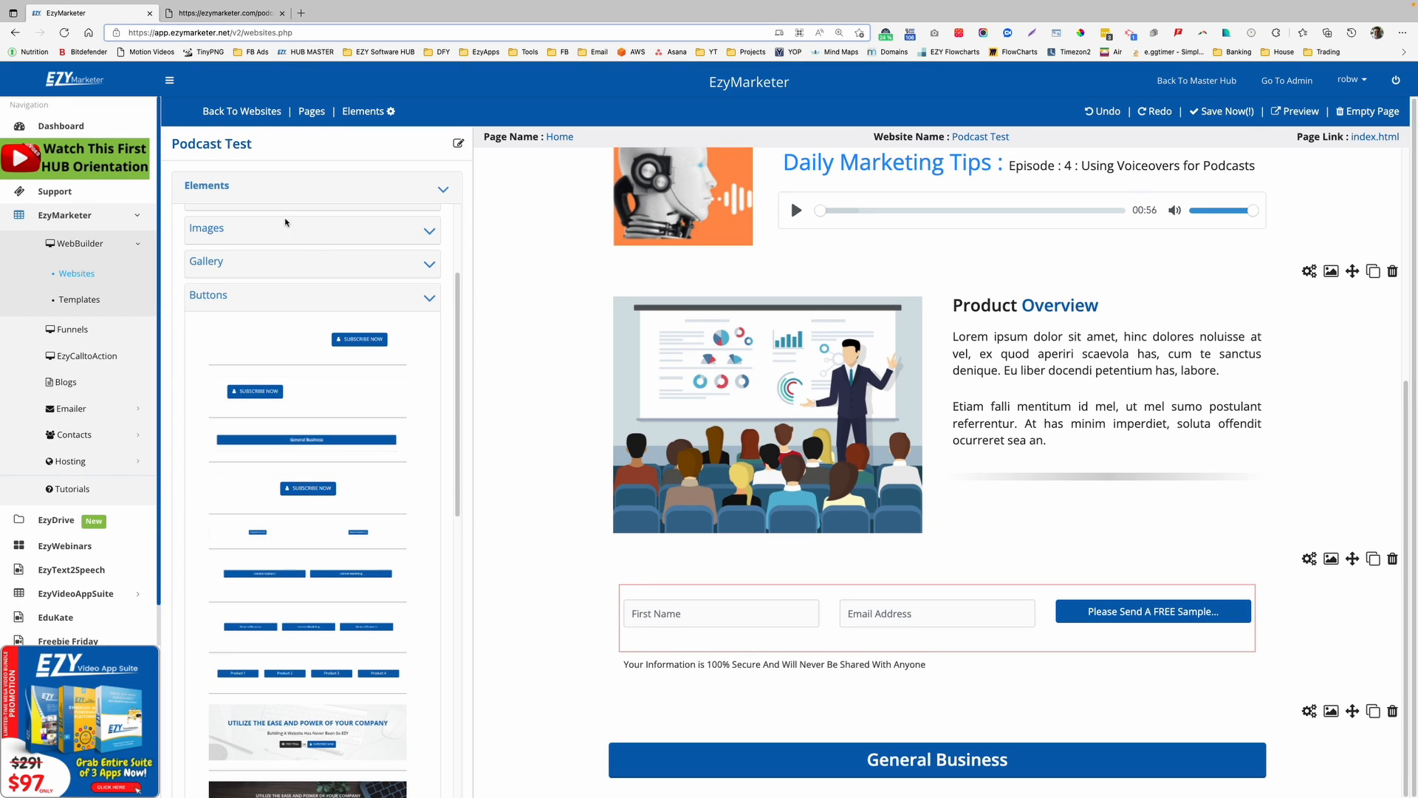
scroll(319, 324, "down", 5)
scroll(320, 323, "down", 3)
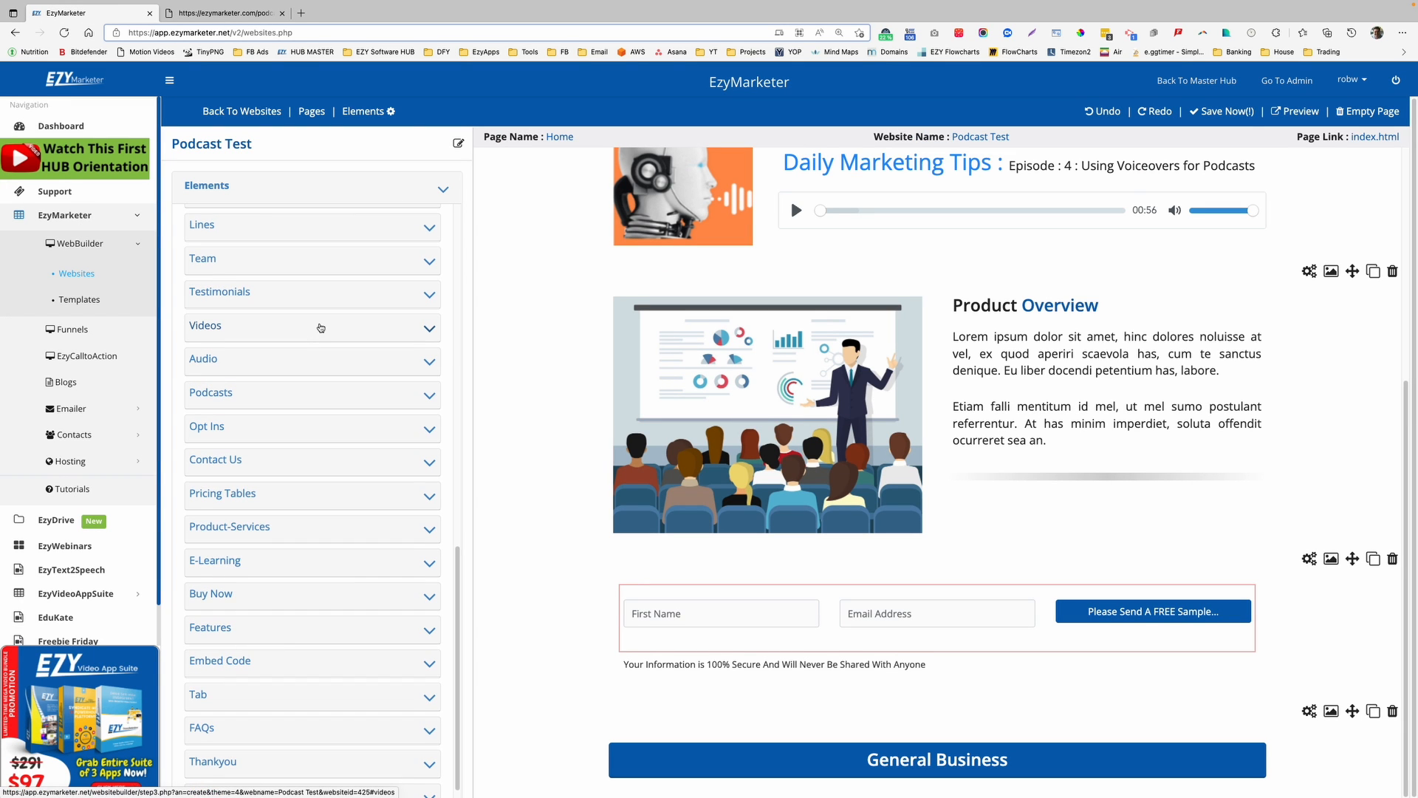
left_click(228, 230)
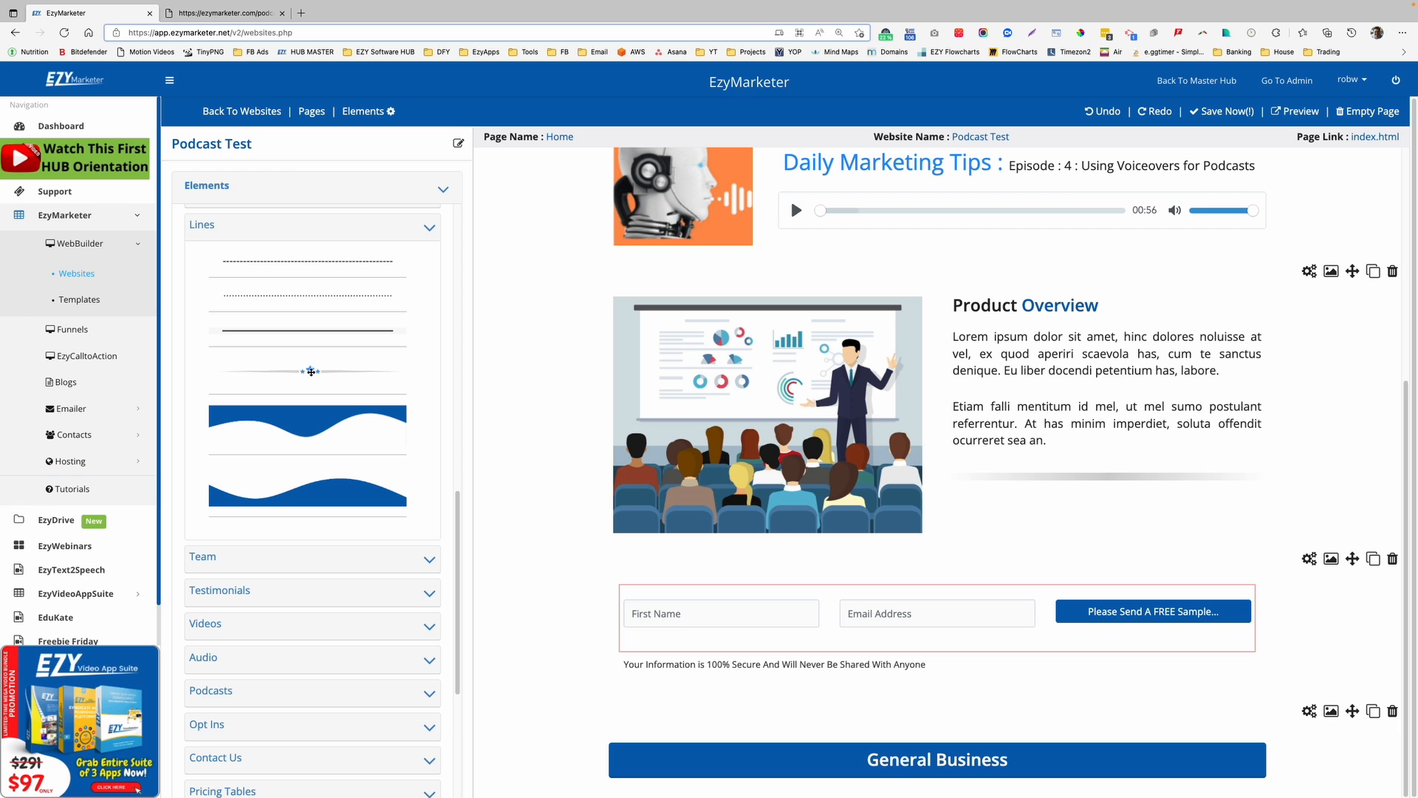
left_click_drag(833, 559, 1079, 726)
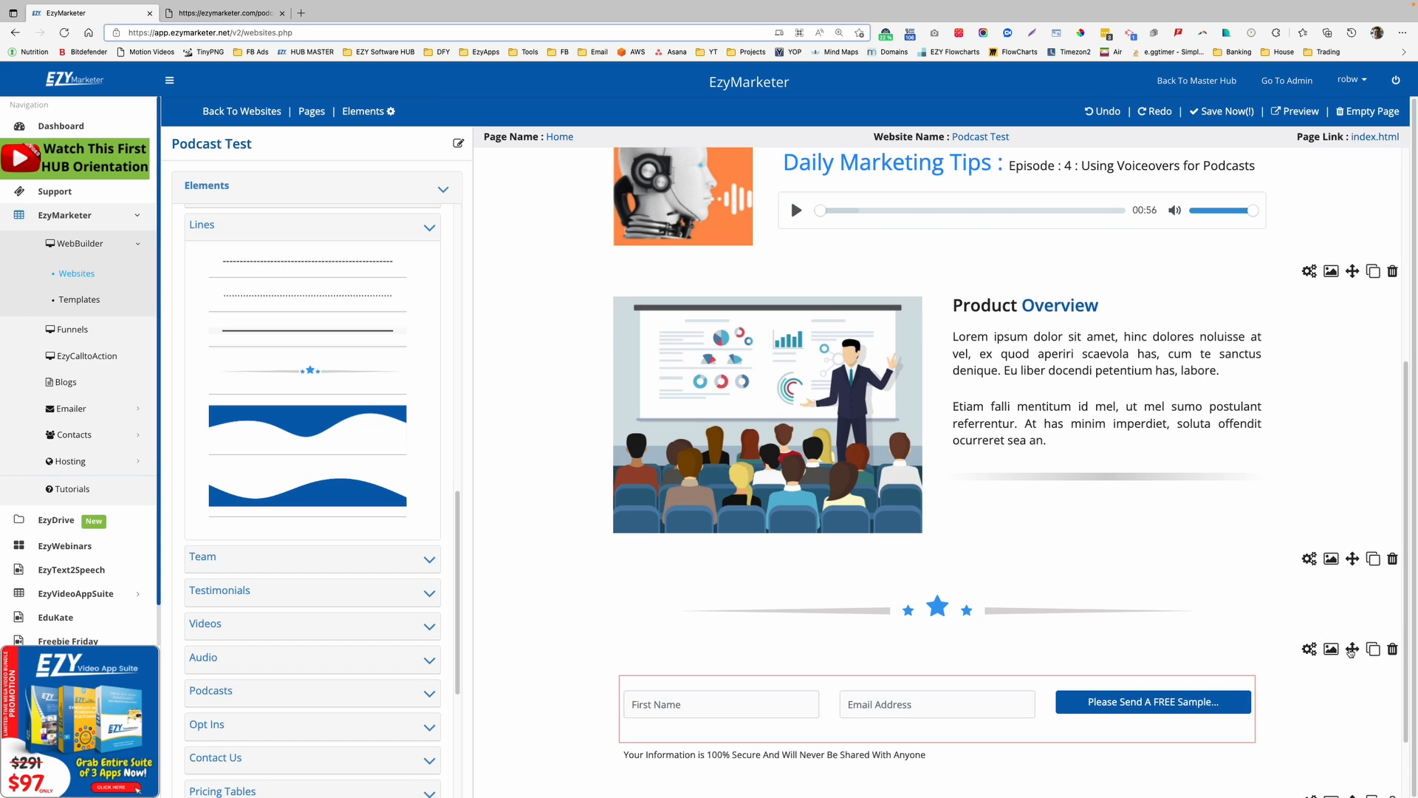
Move the three-star divider line below the General Business button
scroll(791, 258, "down", 2)
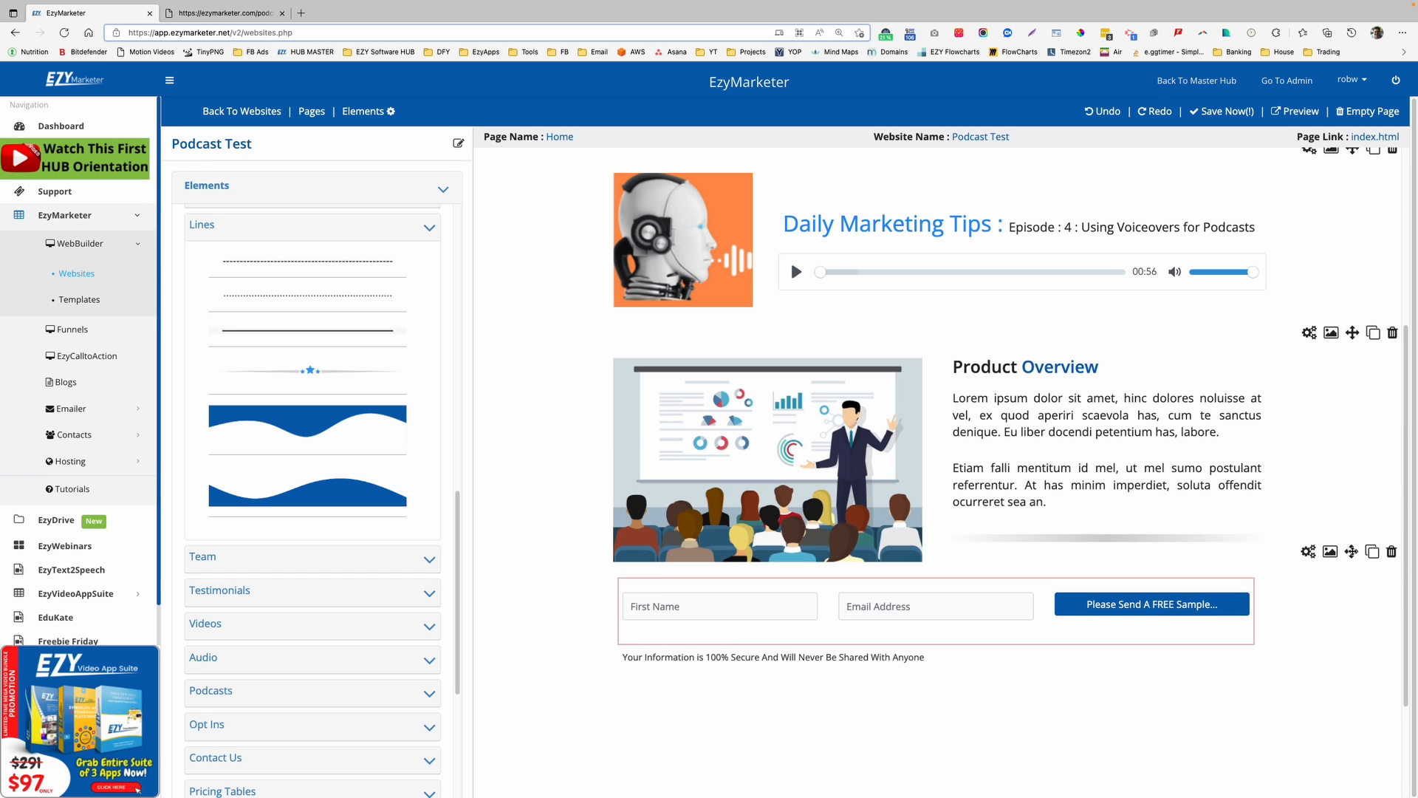
left_click_drag(1351, 551, 1349, 551)
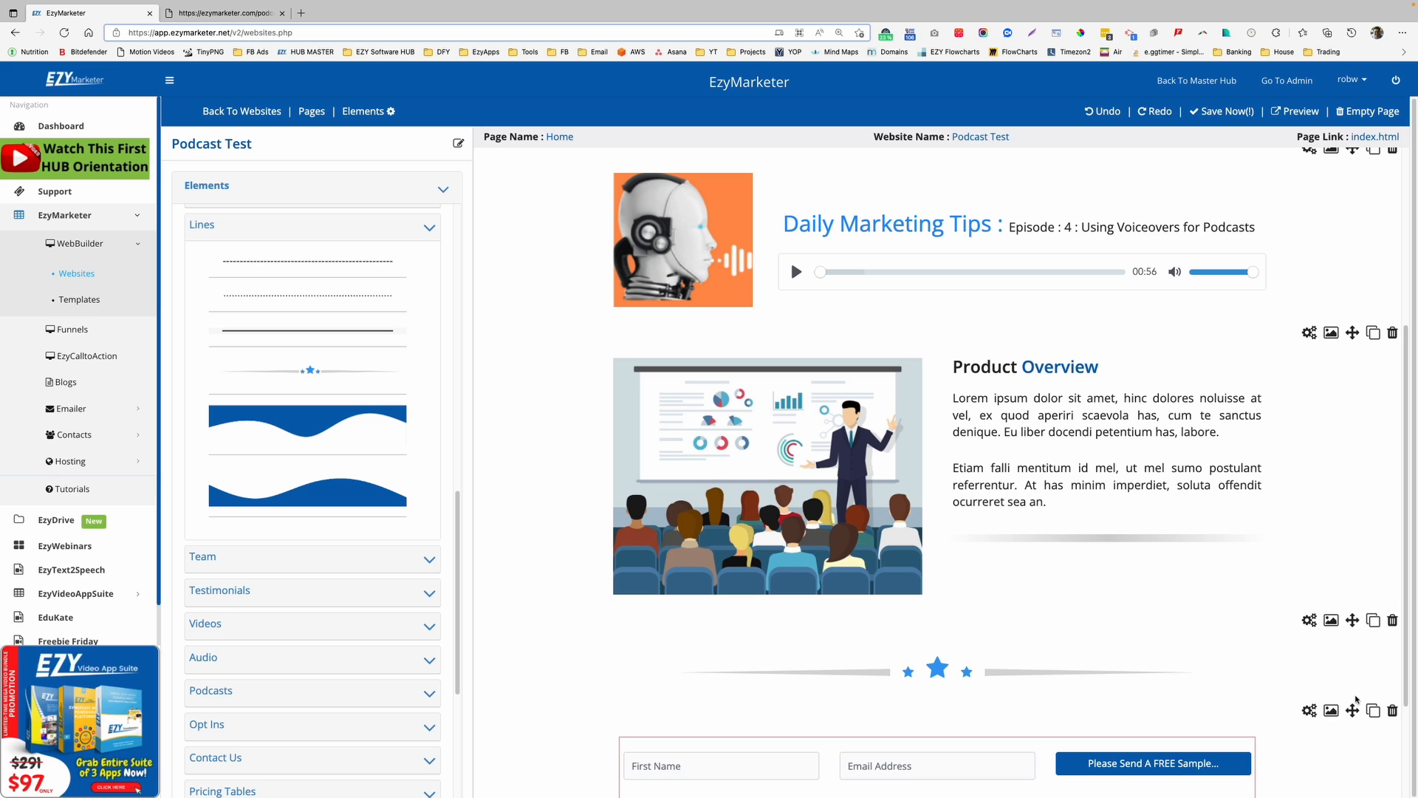
scroll(1244, 633, "down", 1)
scroll(1245, 633, "down", 2)
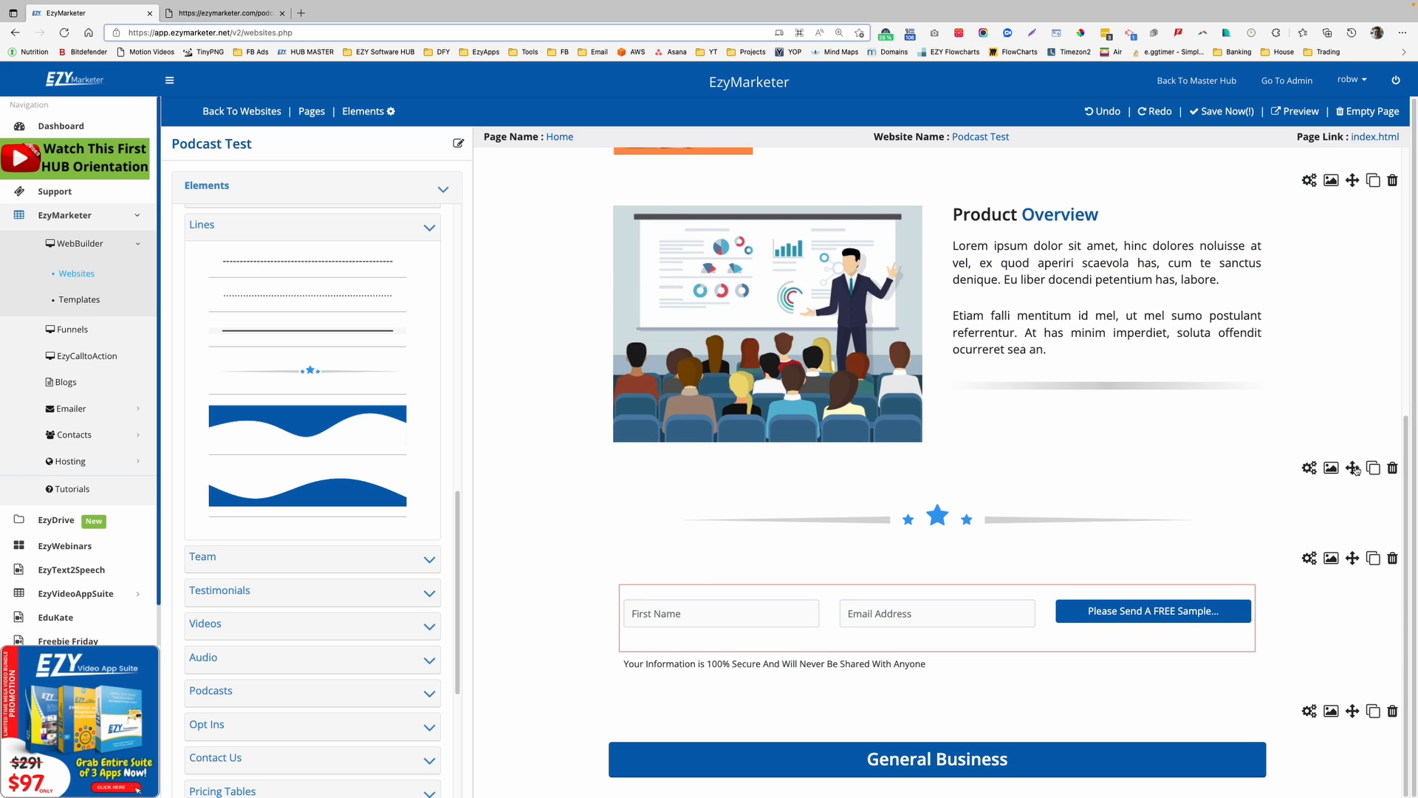
left_click_drag(1356, 470, 1265, 702)
scroll(1248, 706, "down", 2)
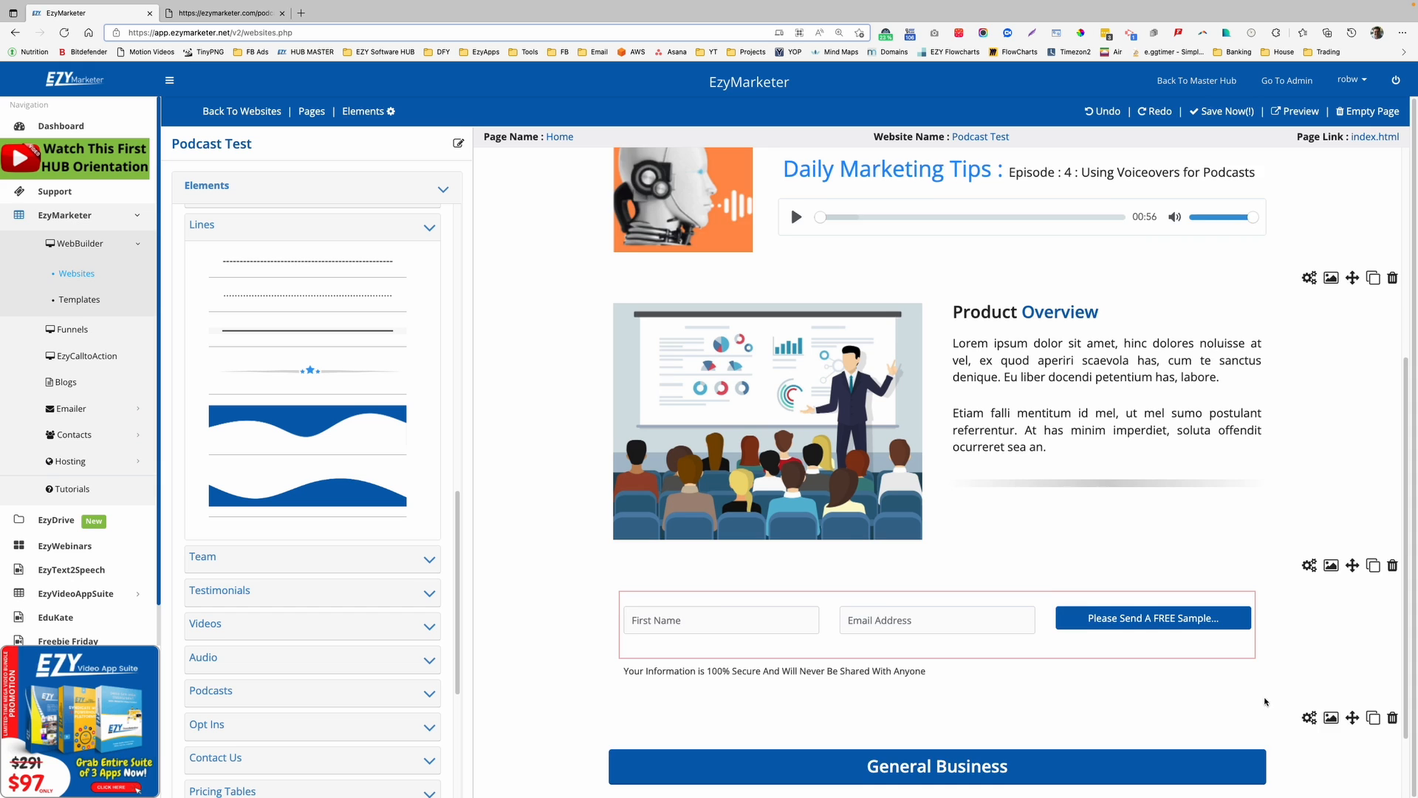
Switch to the demo page and examine the Episode 3 Auto Webinars block, including its player, free eBook offer, opt-in fields and call-to-action button
scroll(1264, 702, "down", 2)
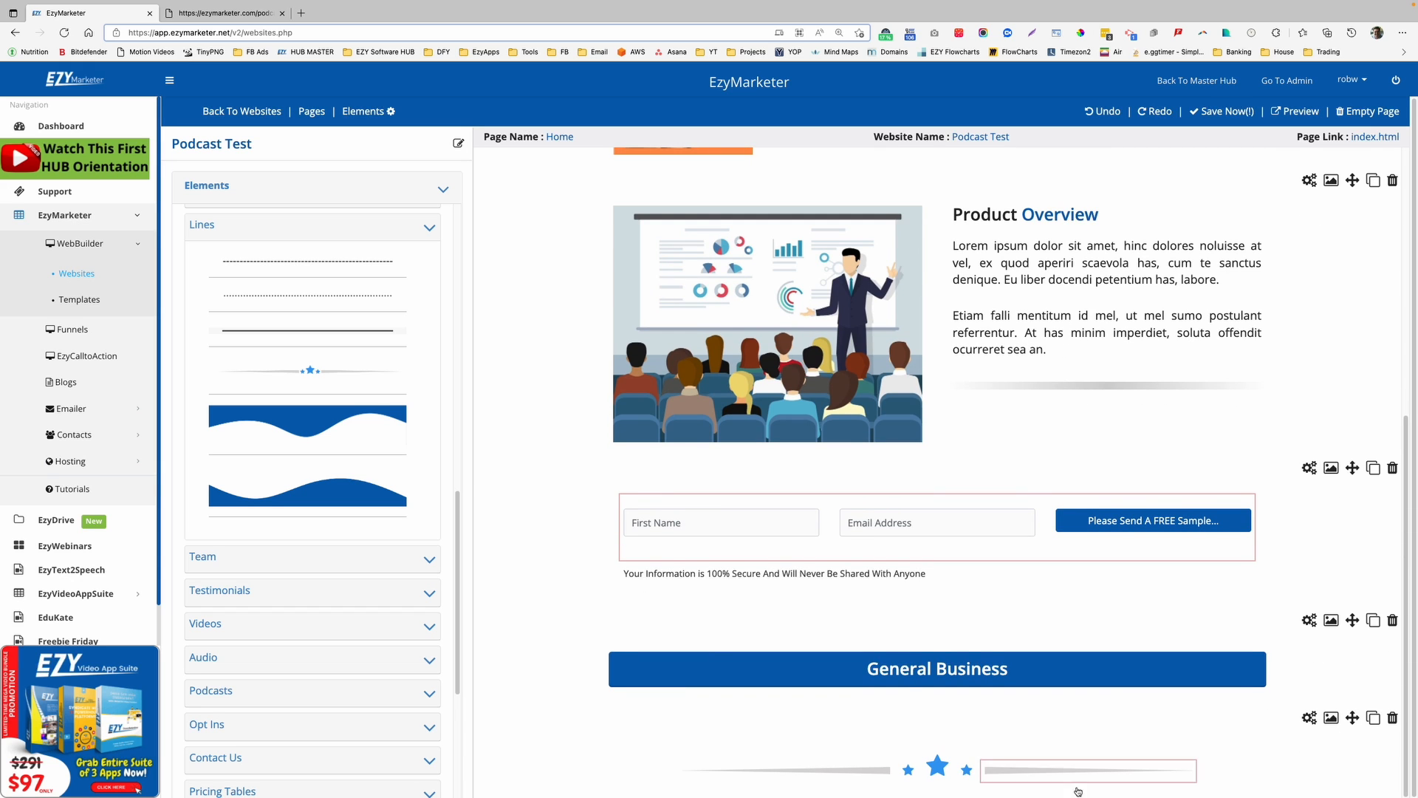
left_click(253, 9)
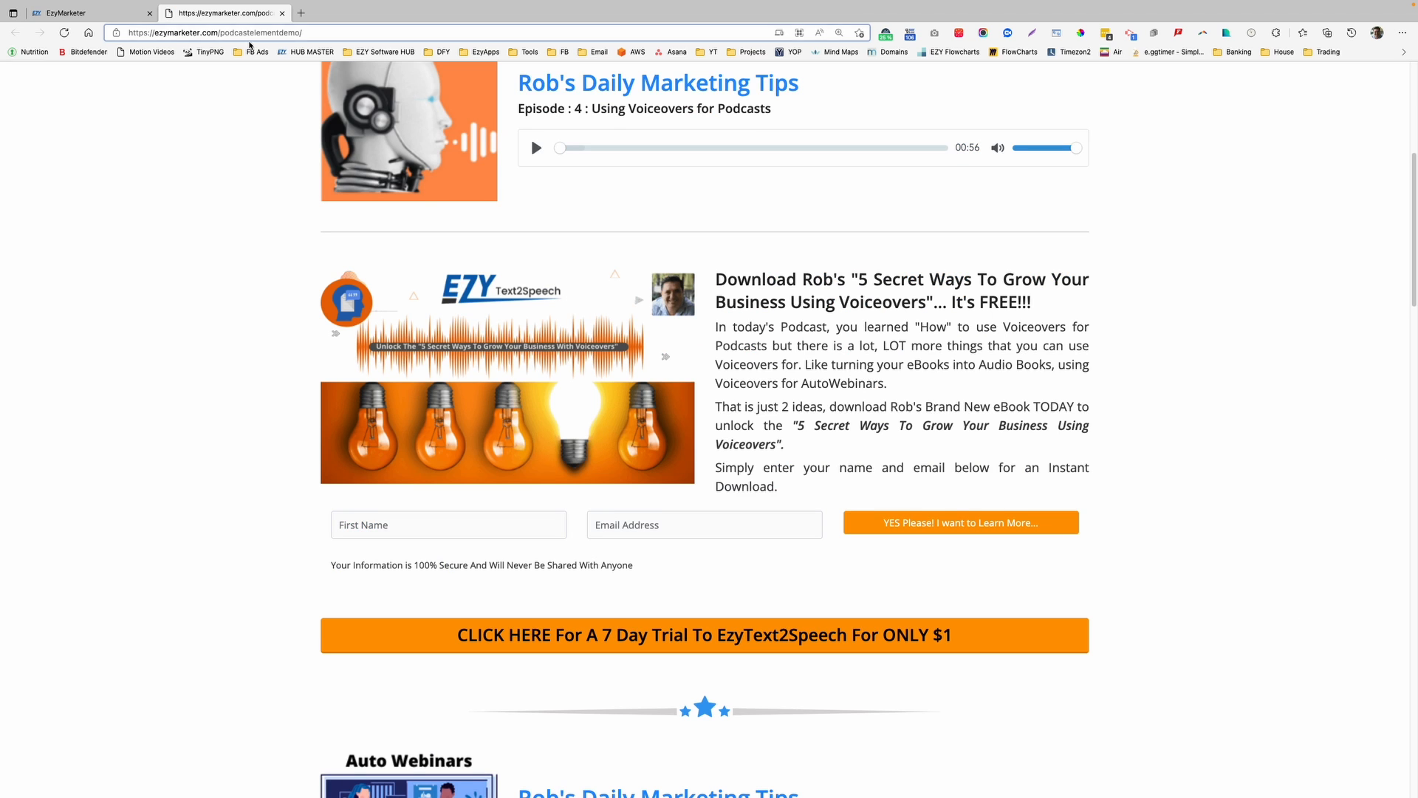
scroll(1007, 588, "down", 3)
scroll(1007, 588, "down", 7)
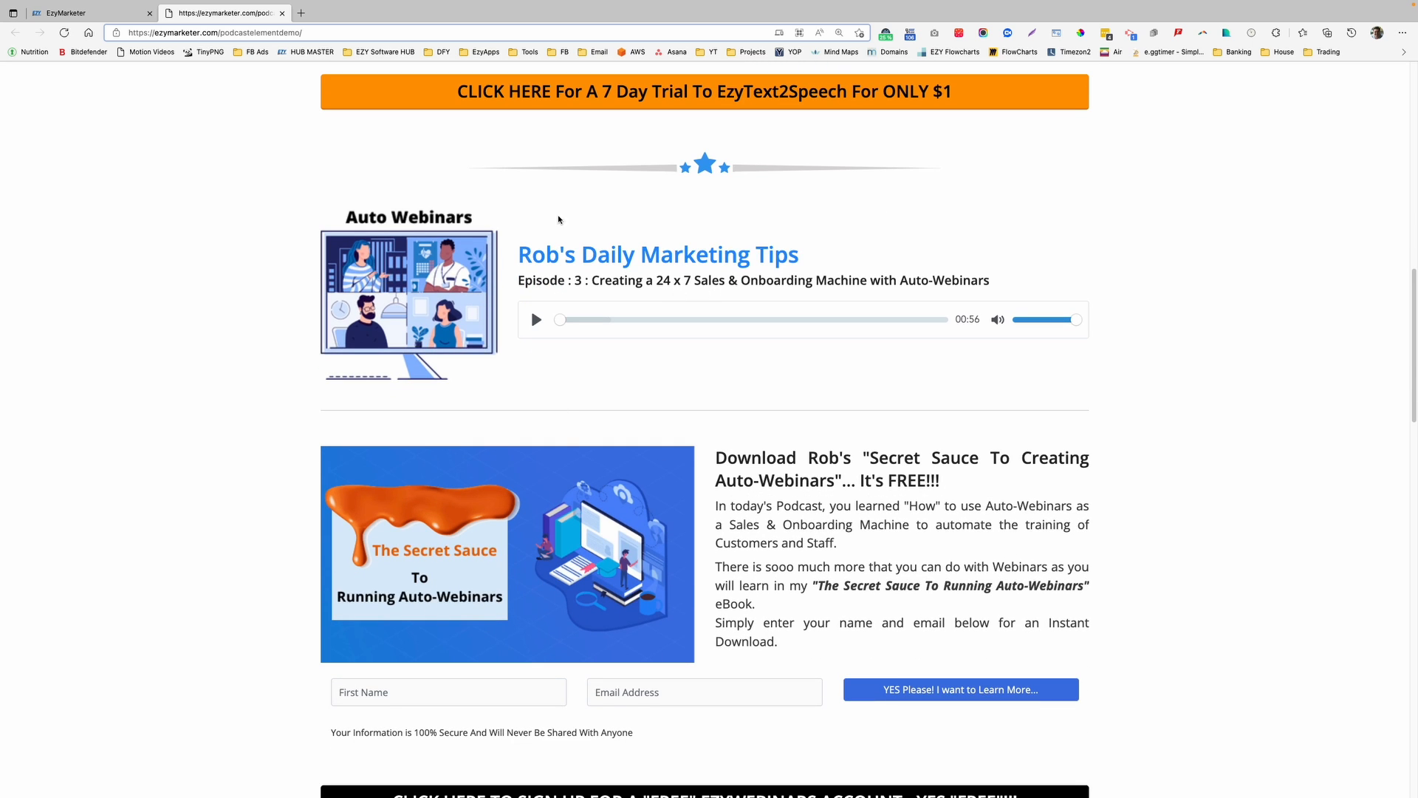
scroll(553, 418, "down", 2)
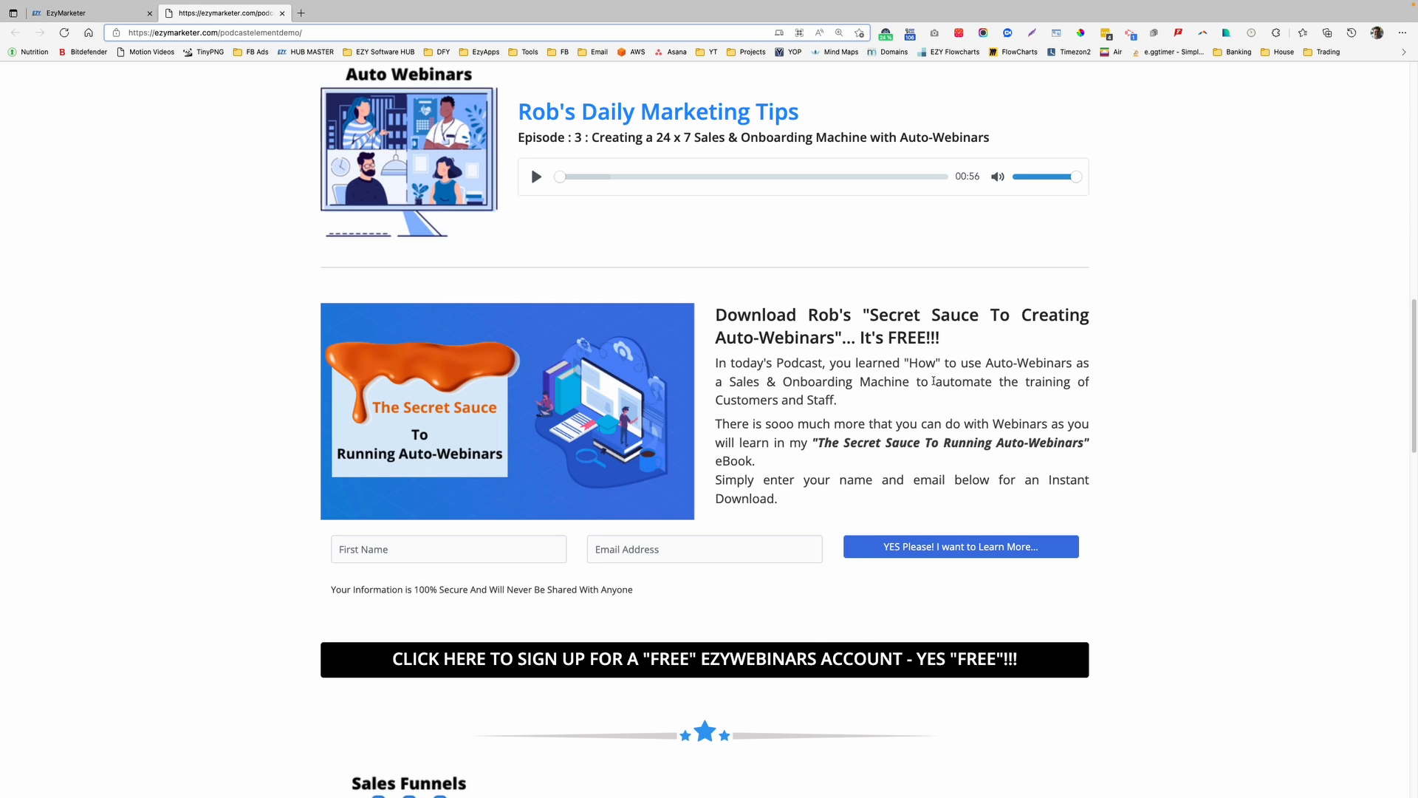
left_click(531, 548)
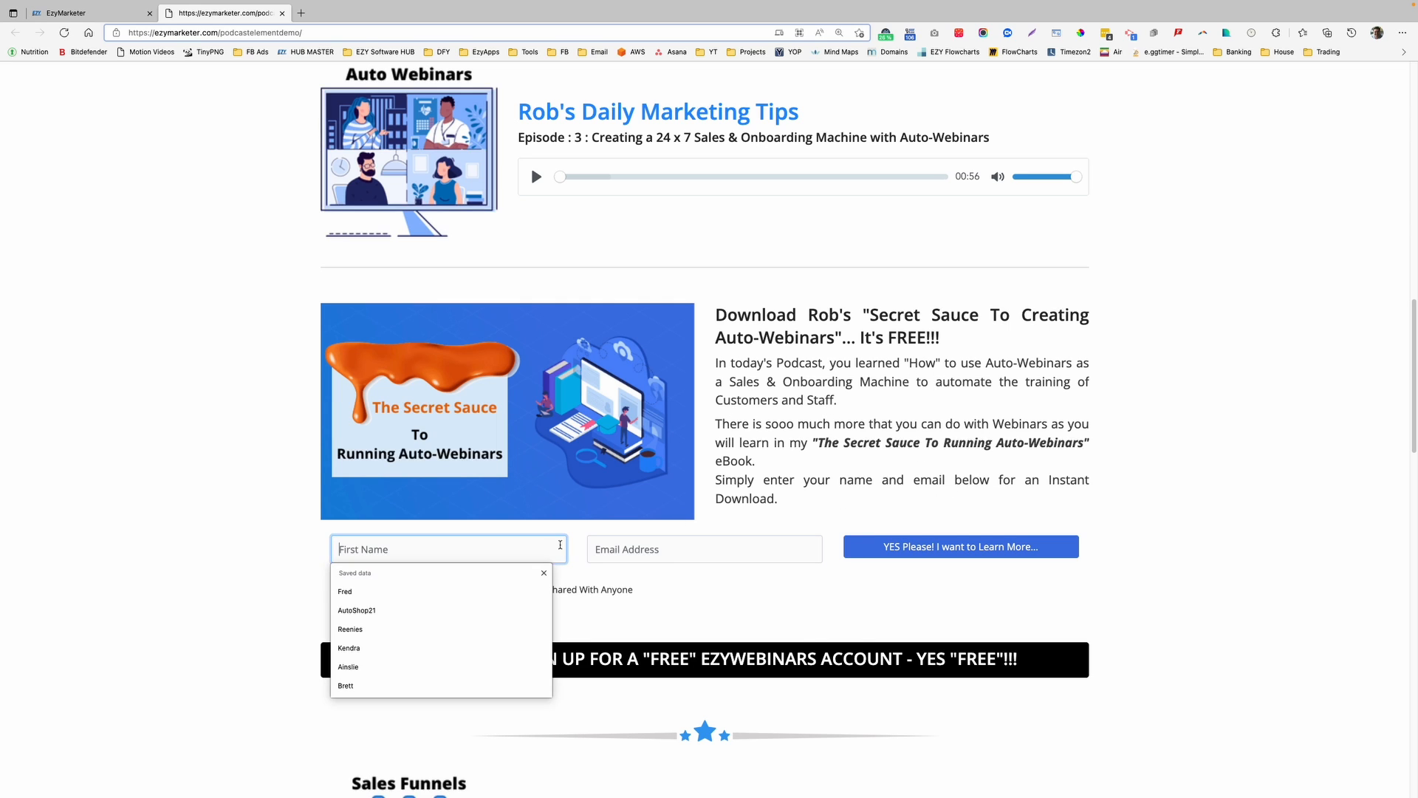
left_click(706, 550)
key("Escape")
left_click(922, 509)
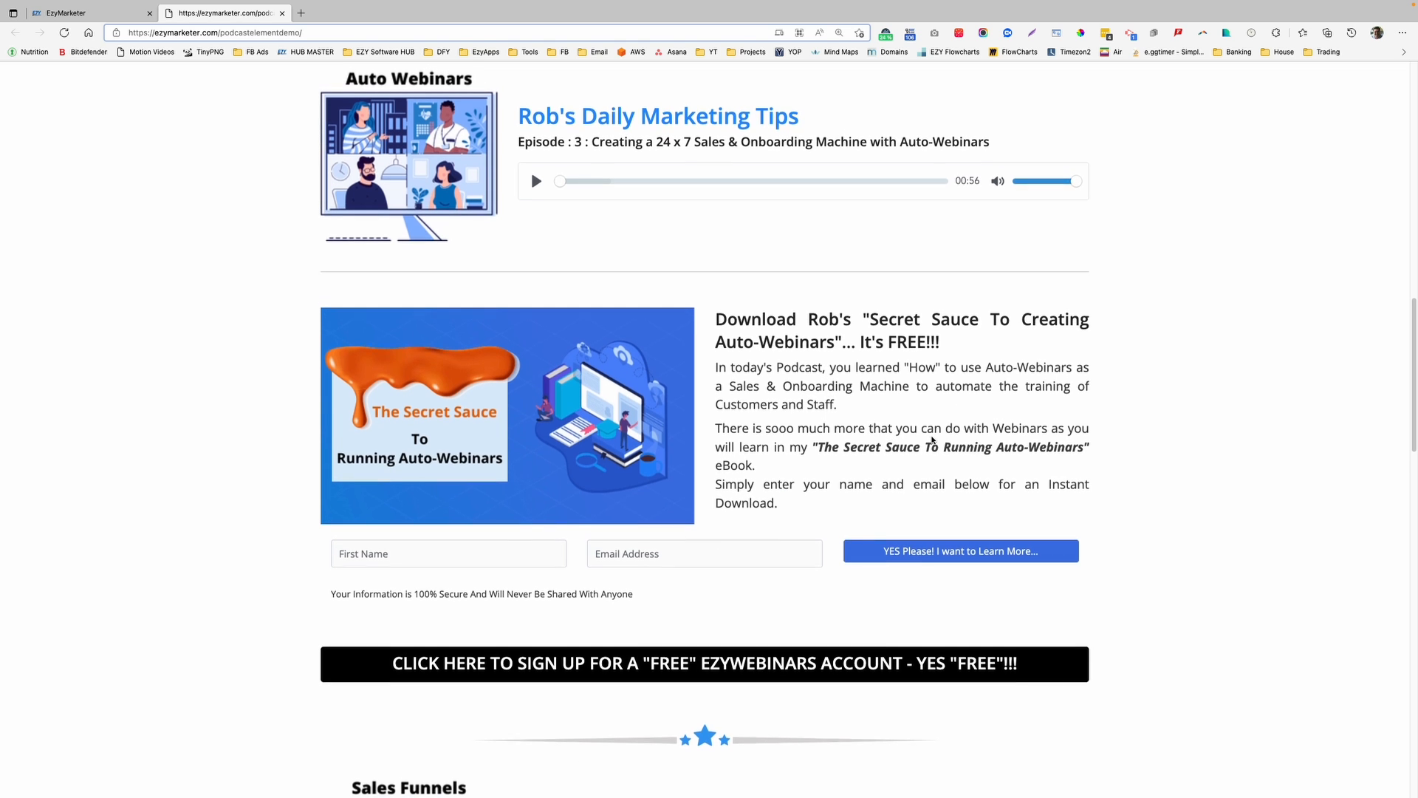
scroll(936, 439, "up", 1)
scroll(936, 442, "down", 1)
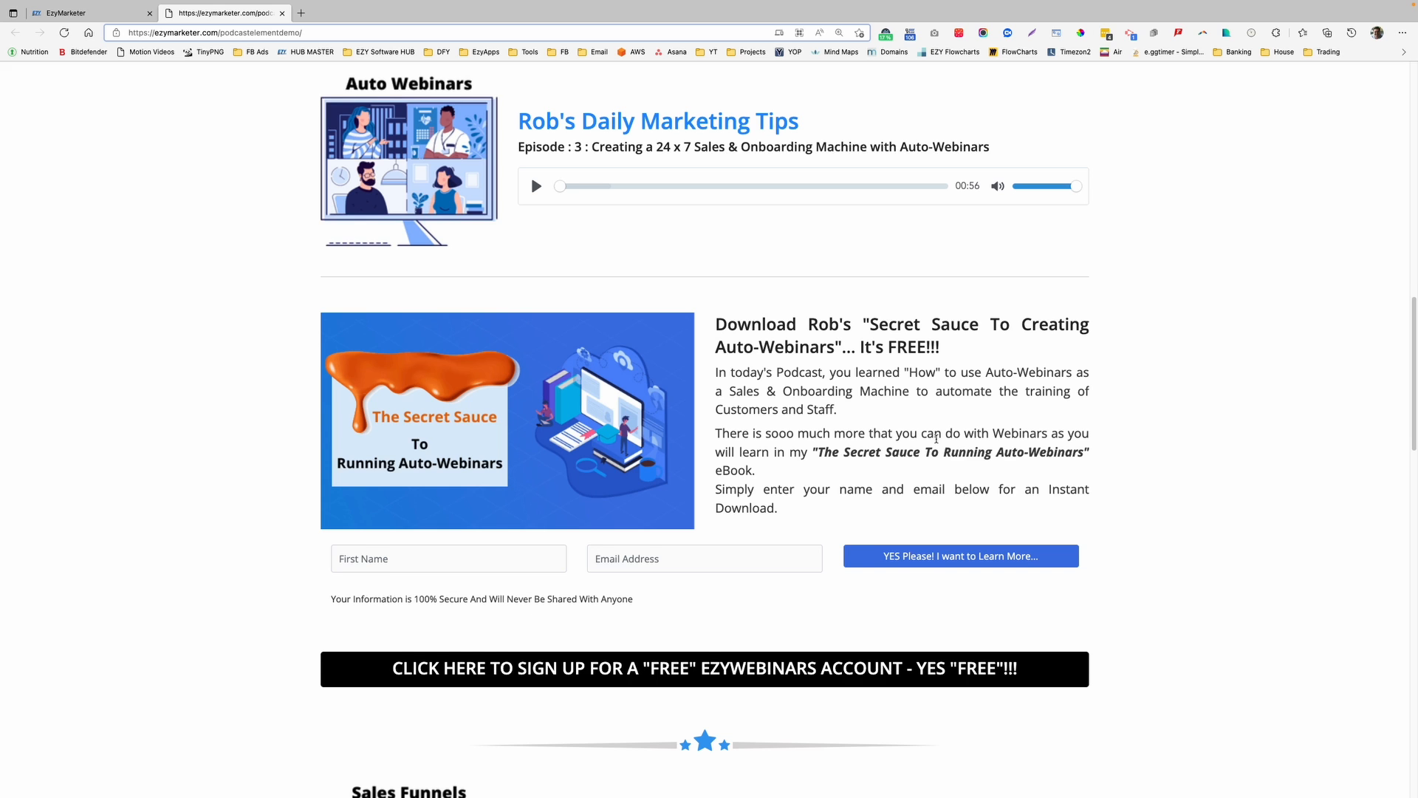
Examine the demo page's Episode 2 Sales Funnels block and compare its layout with the Episode 4 and Episode 3 blocks
scroll(936, 439, "down", 6)
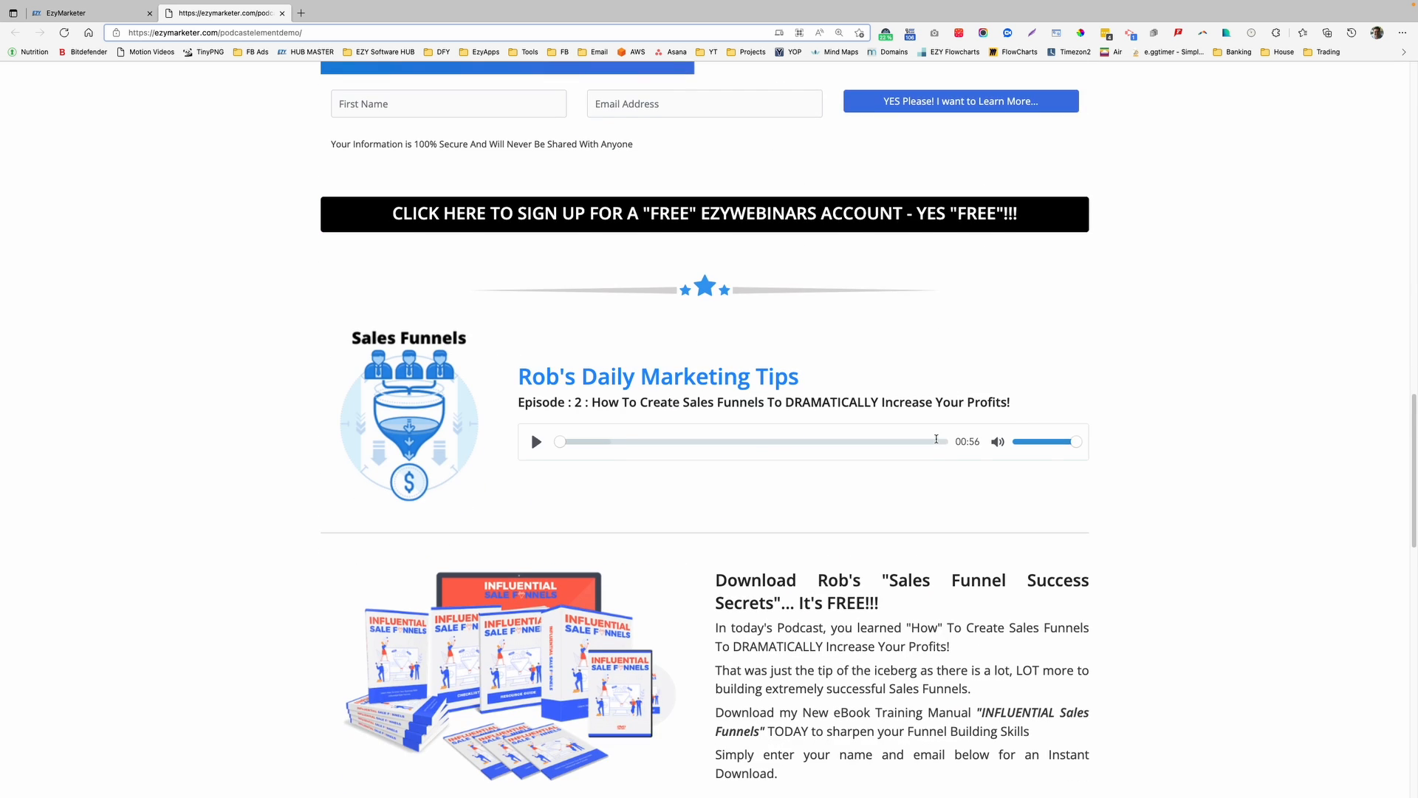
scroll(936, 439, "down", 2)
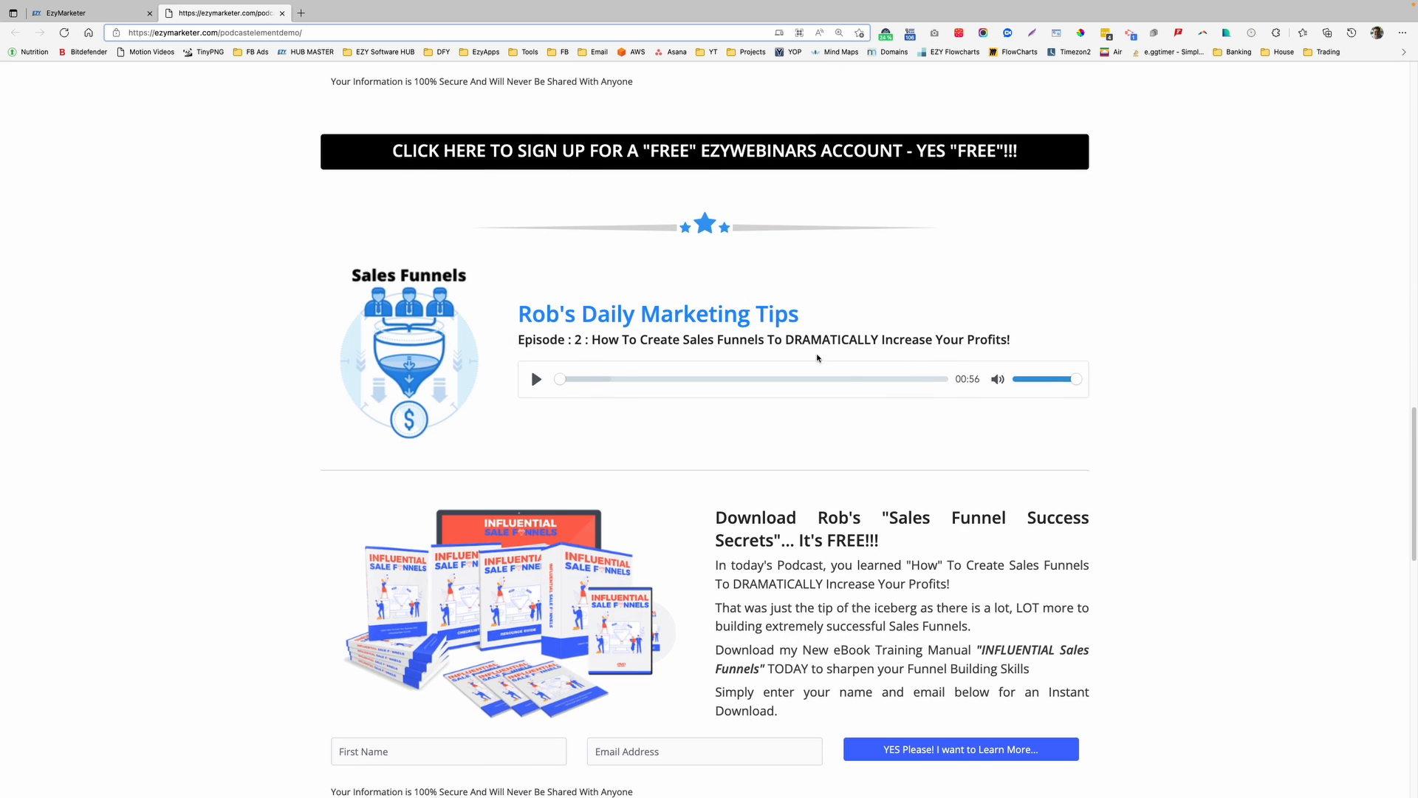
scroll(890, 591, "down", 2)
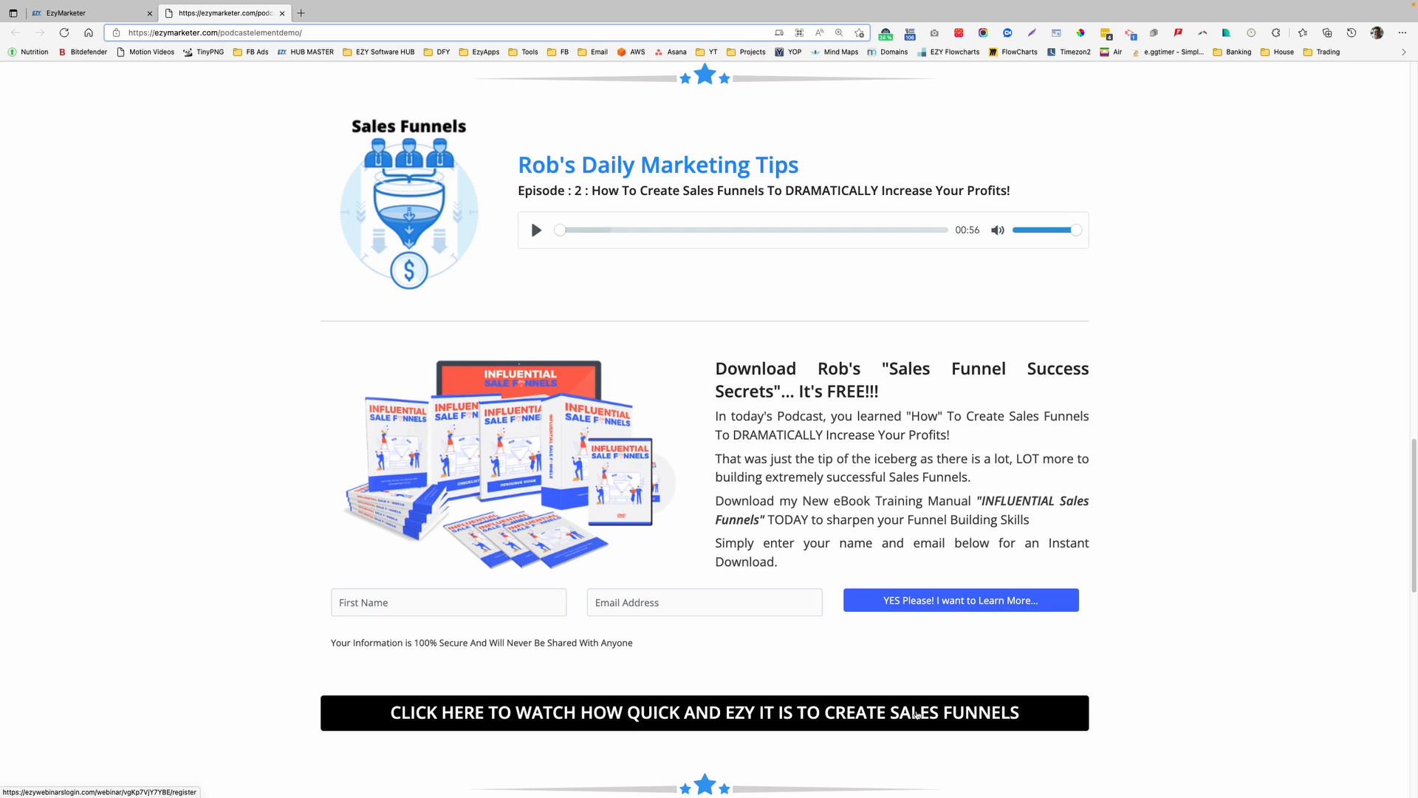
scroll(935, 461, "up", 1)
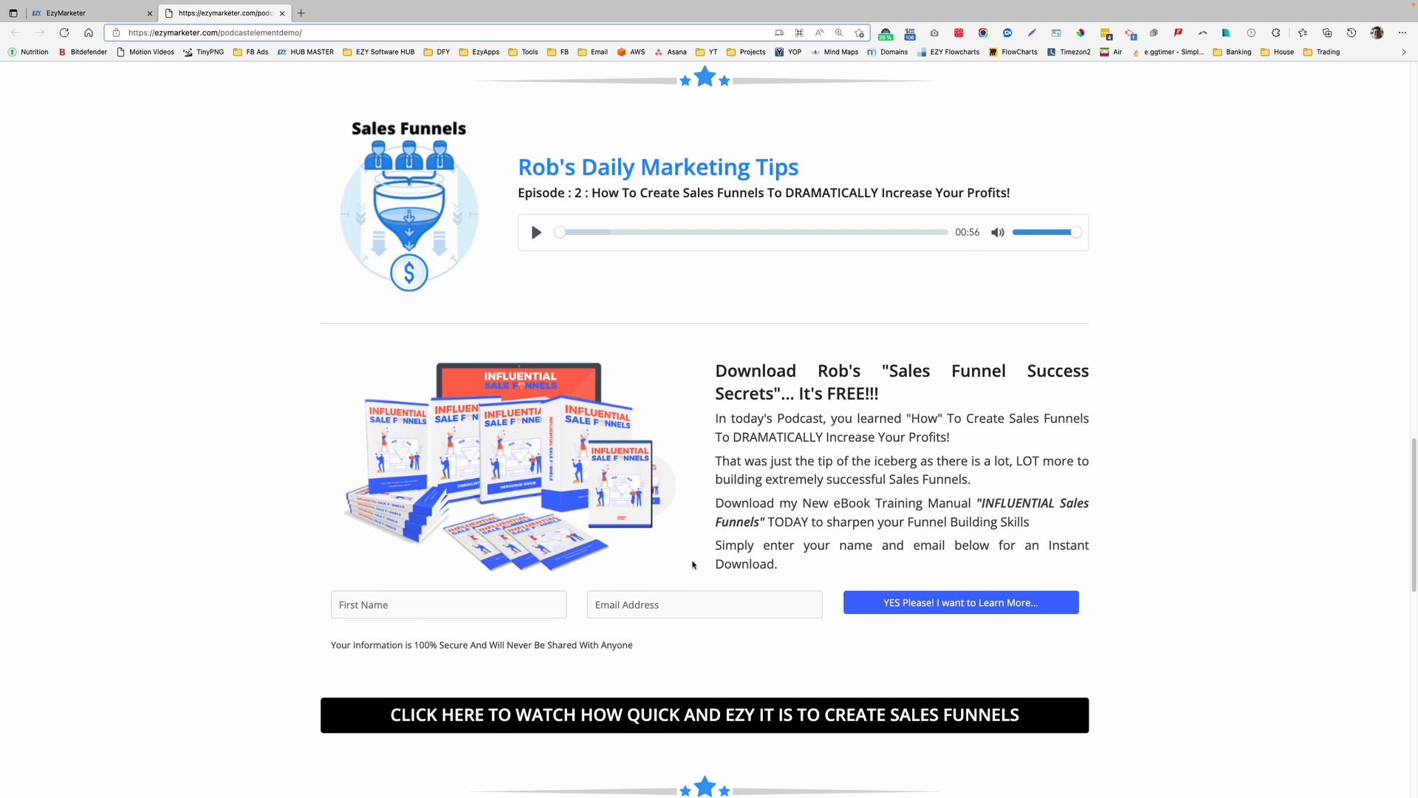
scroll(693, 564, "up", 3)
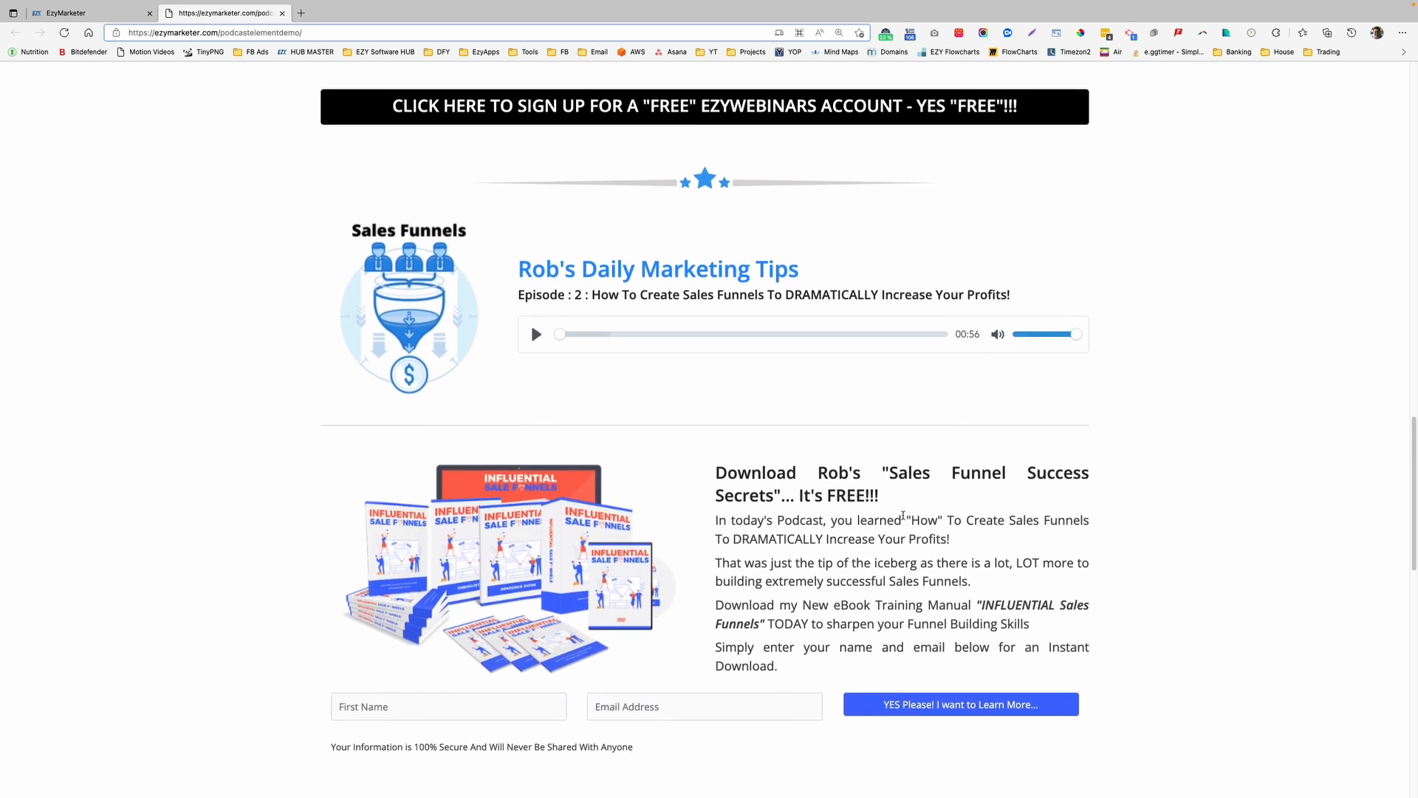
scroll(902, 514, "up", 20)
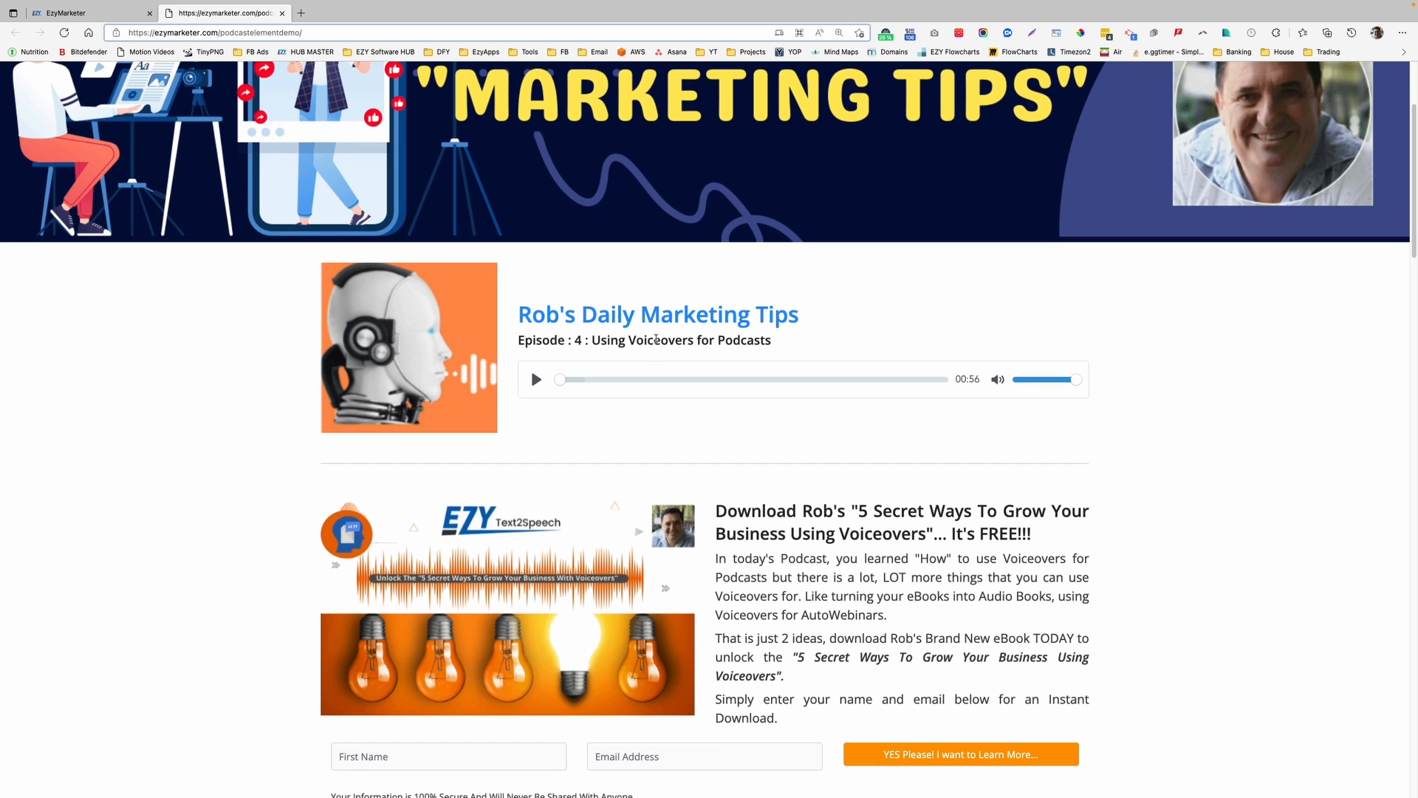
scroll(656, 339, "down", 1)
scroll(656, 342, "down", 9)
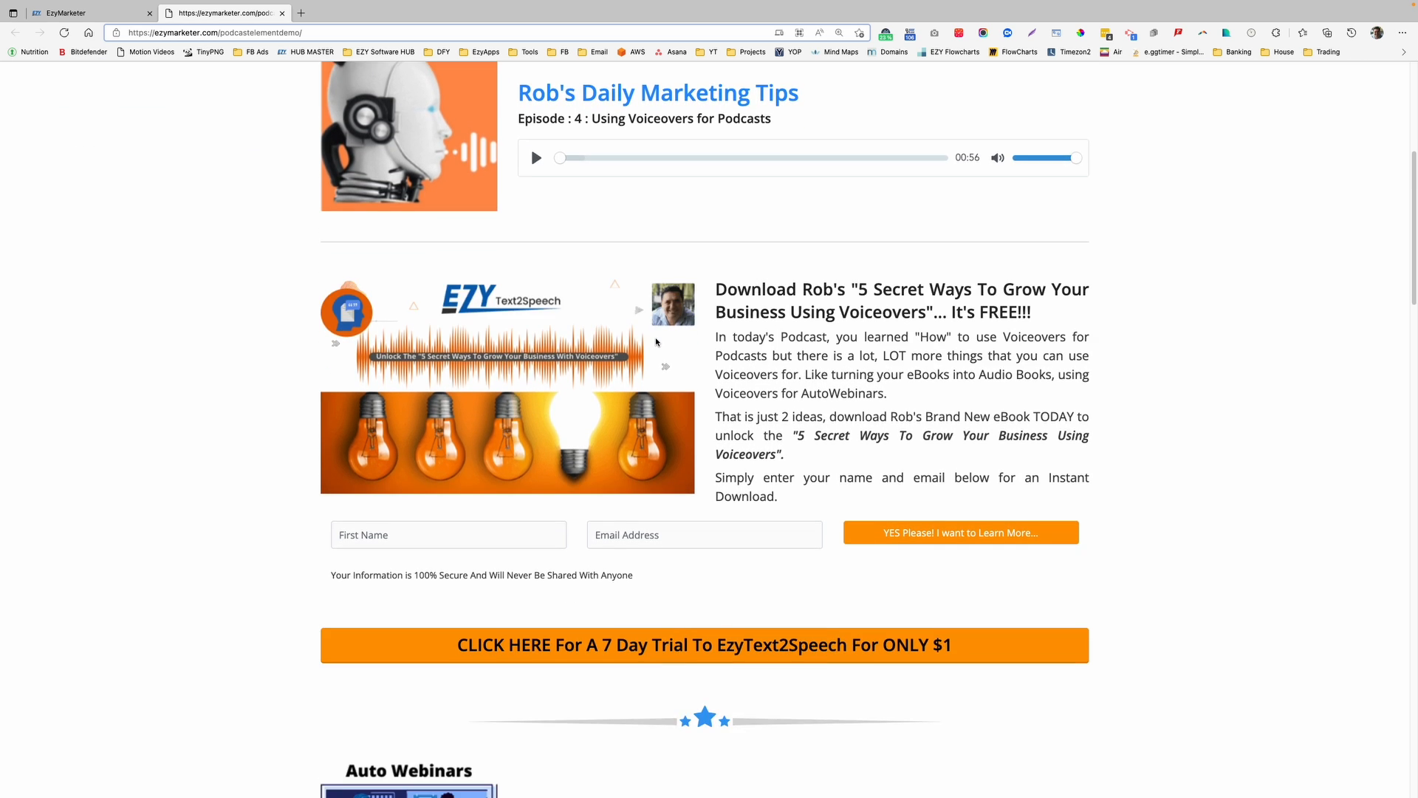
scroll(656, 341, "down", 1)
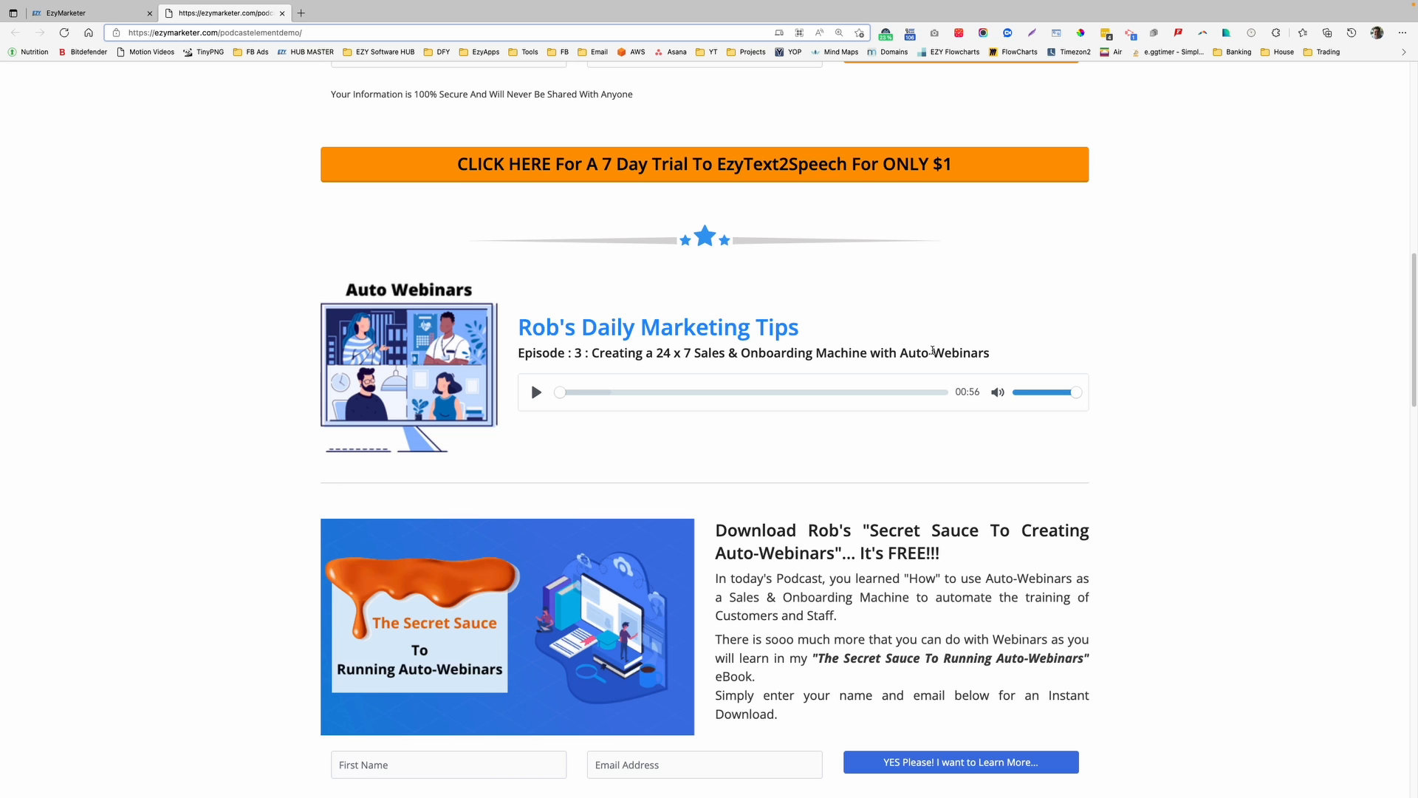
scroll(933, 352, "down", 11)
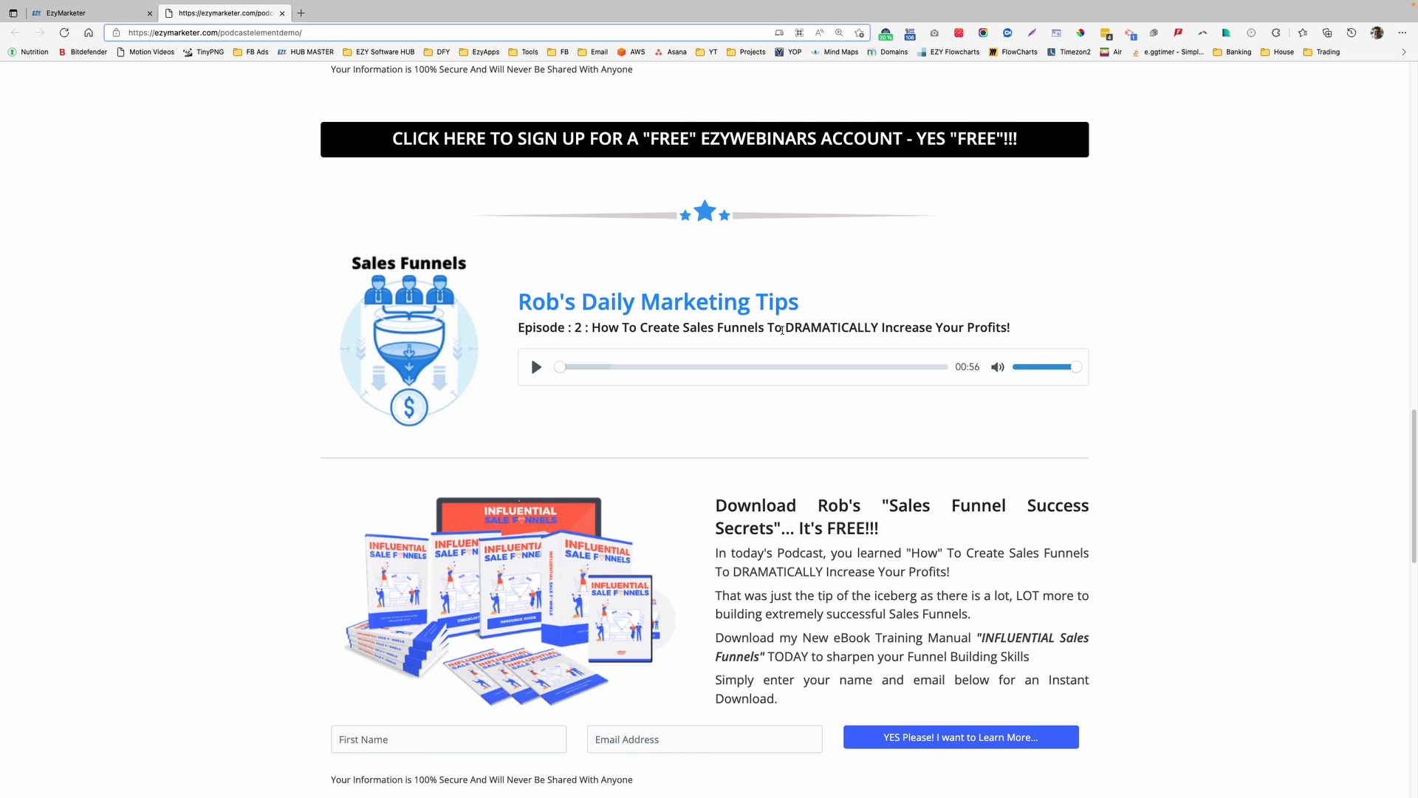
scroll(782, 330, "down", 1)
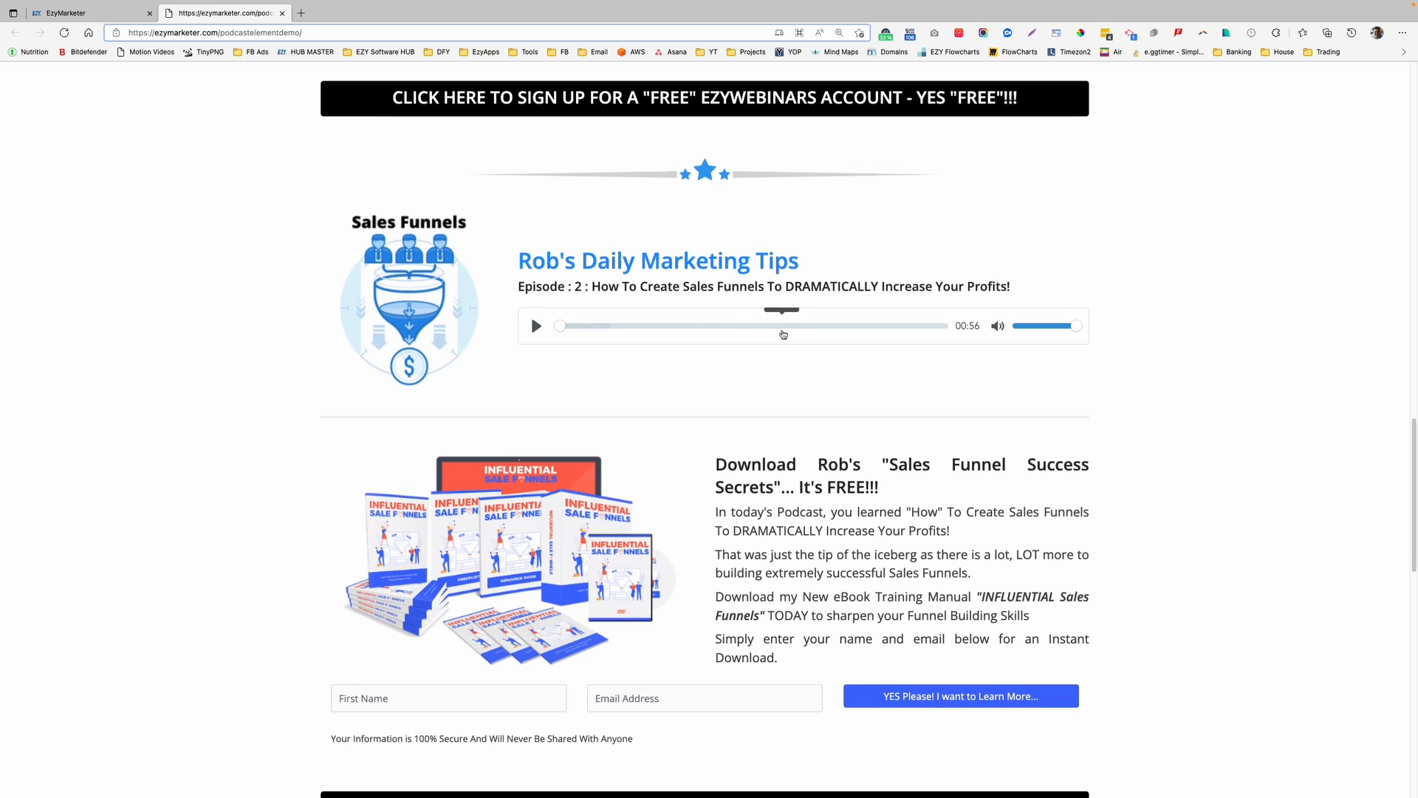
Examine the demo page's Episode 1 eLearning block, from its podcast player and free course offer to the EduKate trial button
scroll(782, 333, "down", 5)
scroll(783, 334, "down", 3)
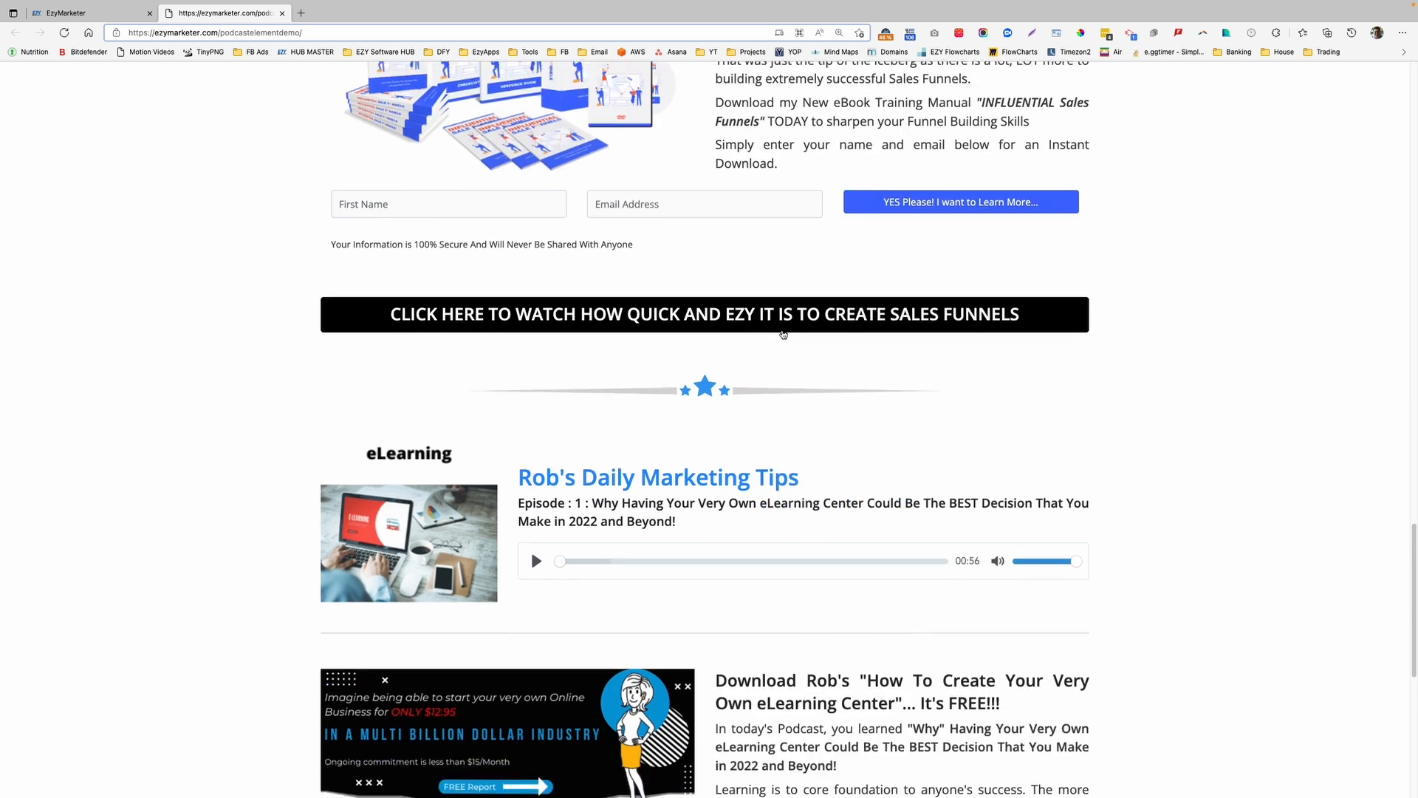
scroll(801, 404, "down", 1)
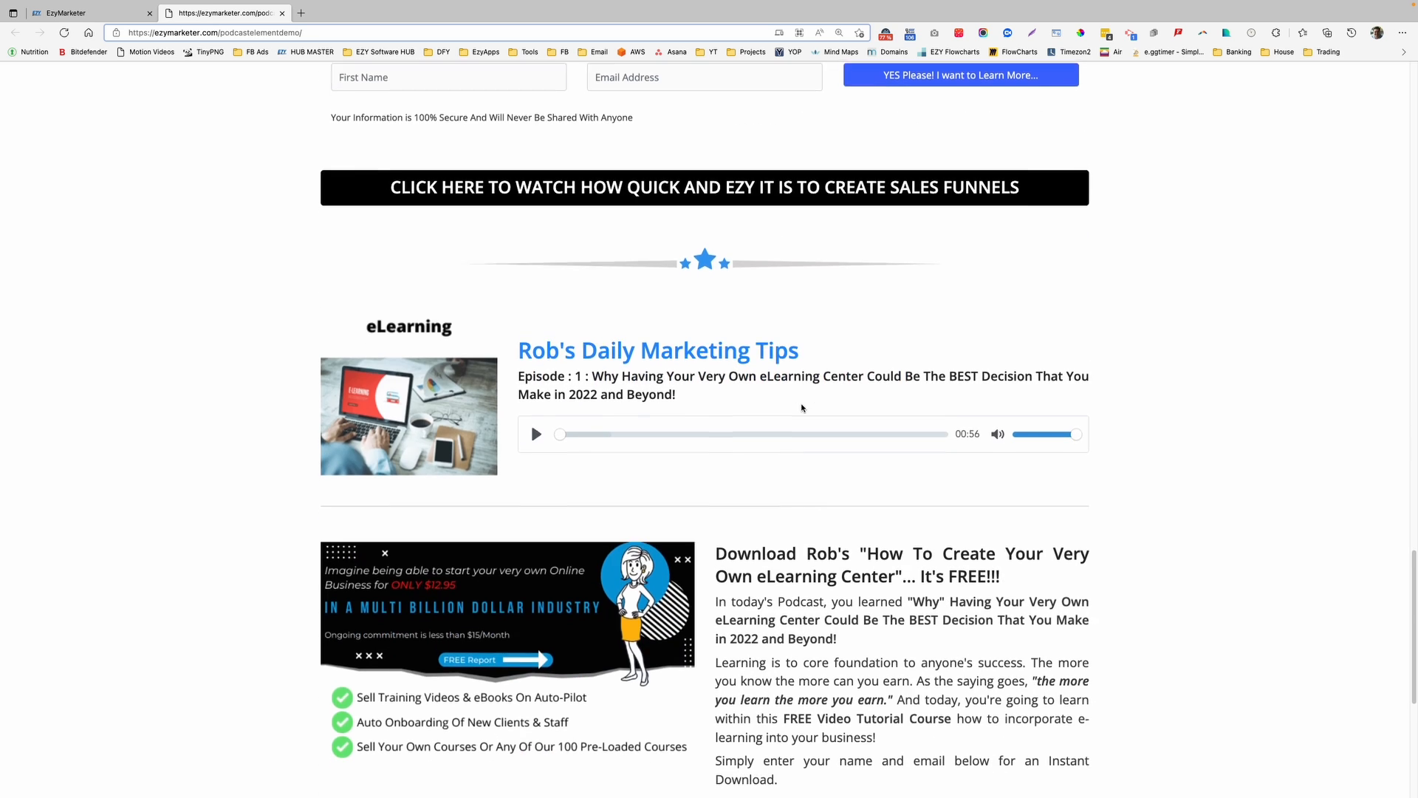
scroll(798, 354, "down", 1)
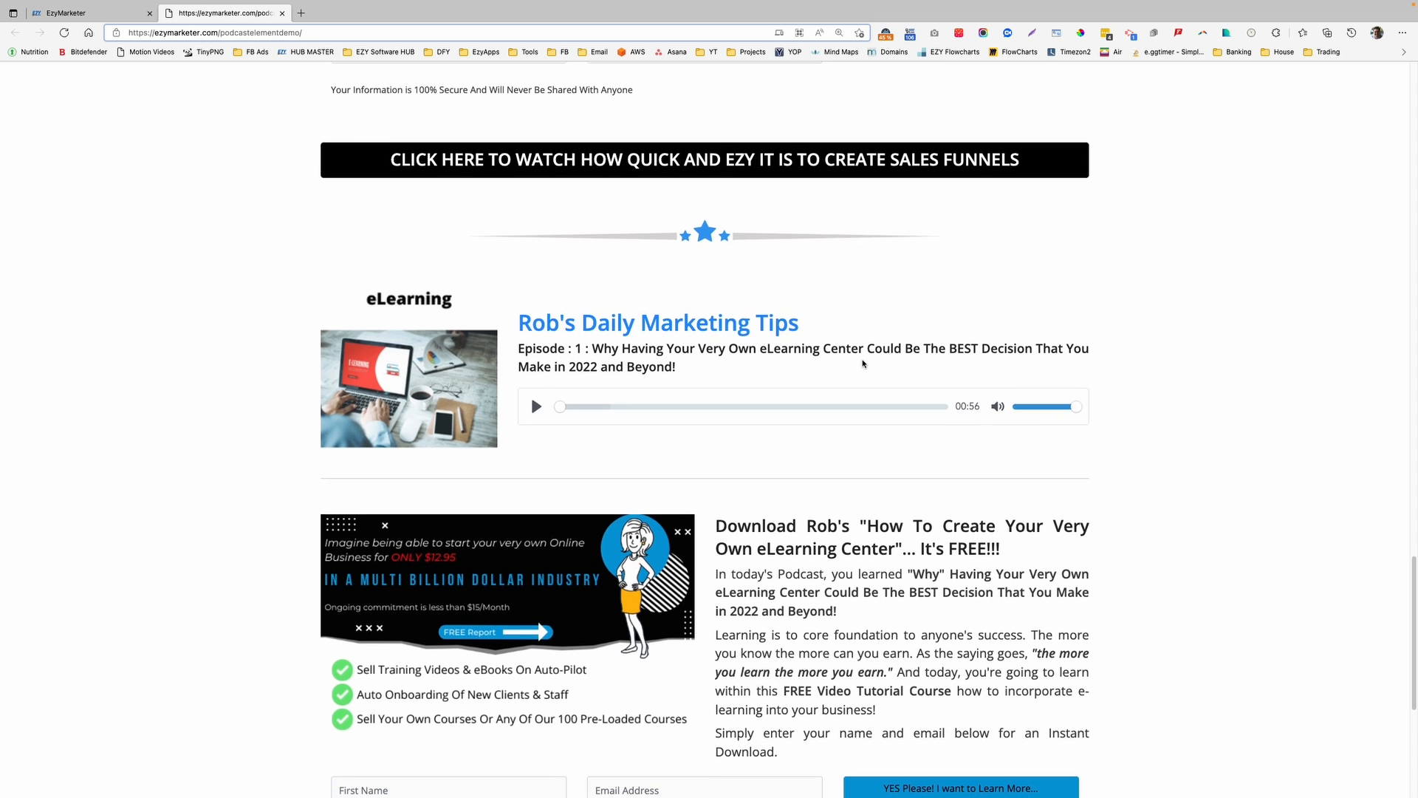
scroll(865, 339, "down", 1)
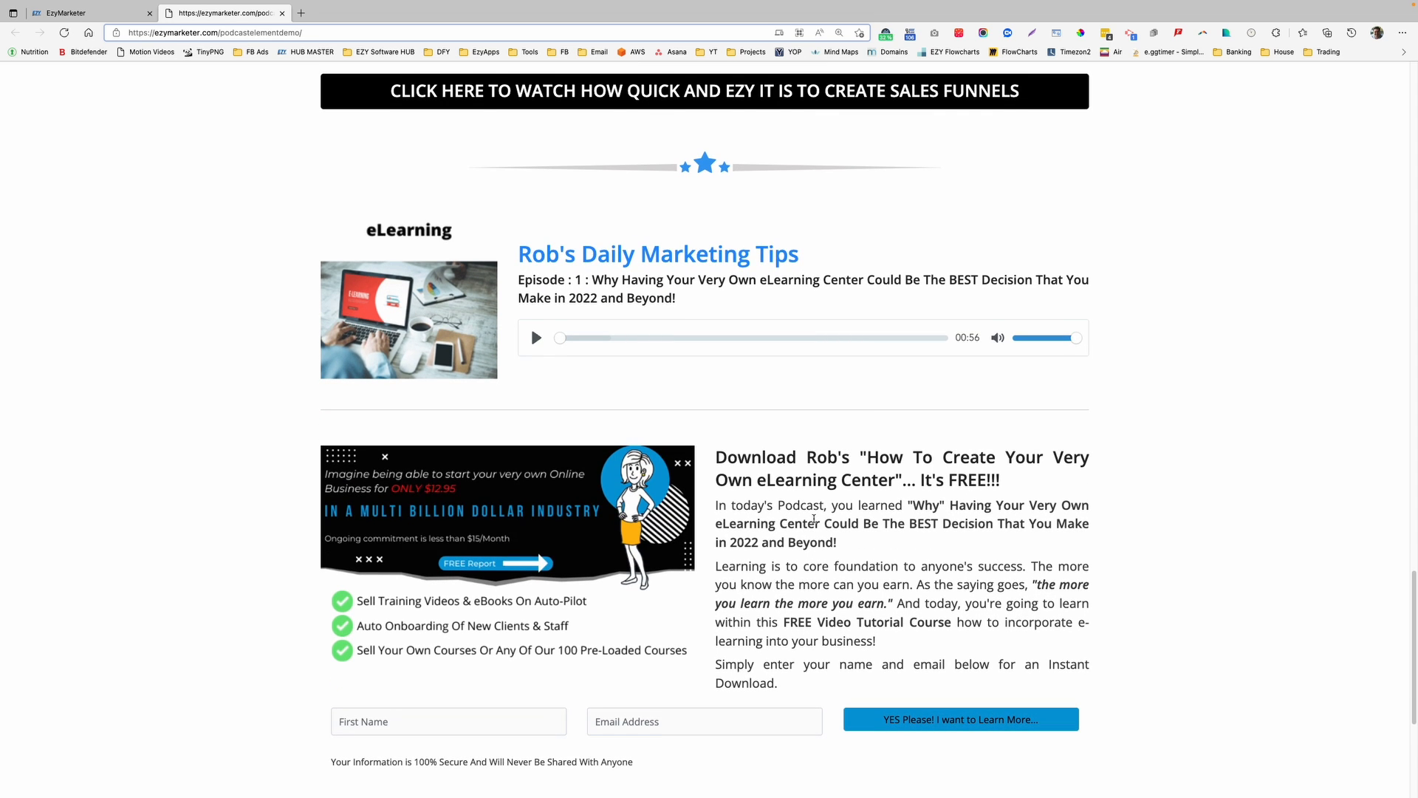
scroll(813, 516, "down", 1)
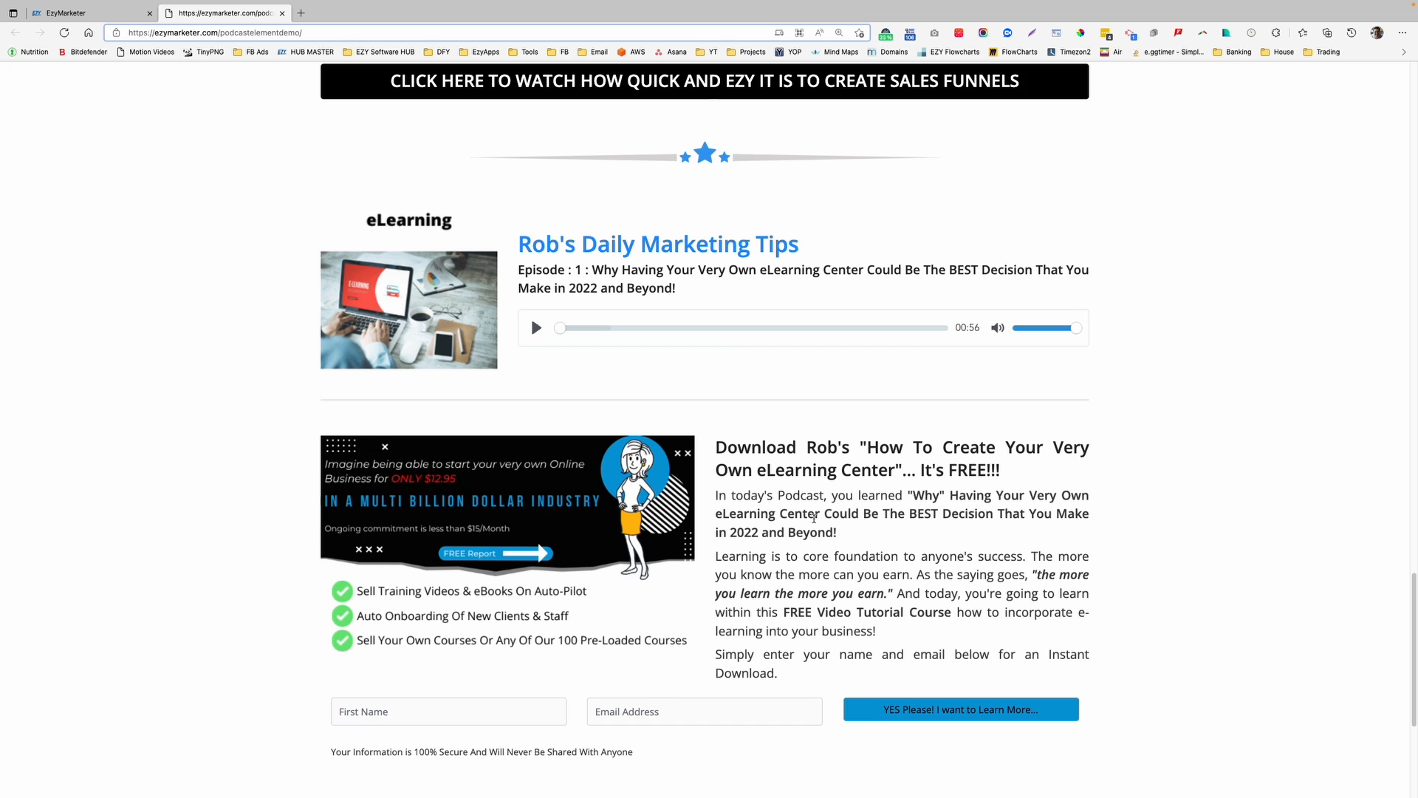
scroll(813, 517, "up", 1)
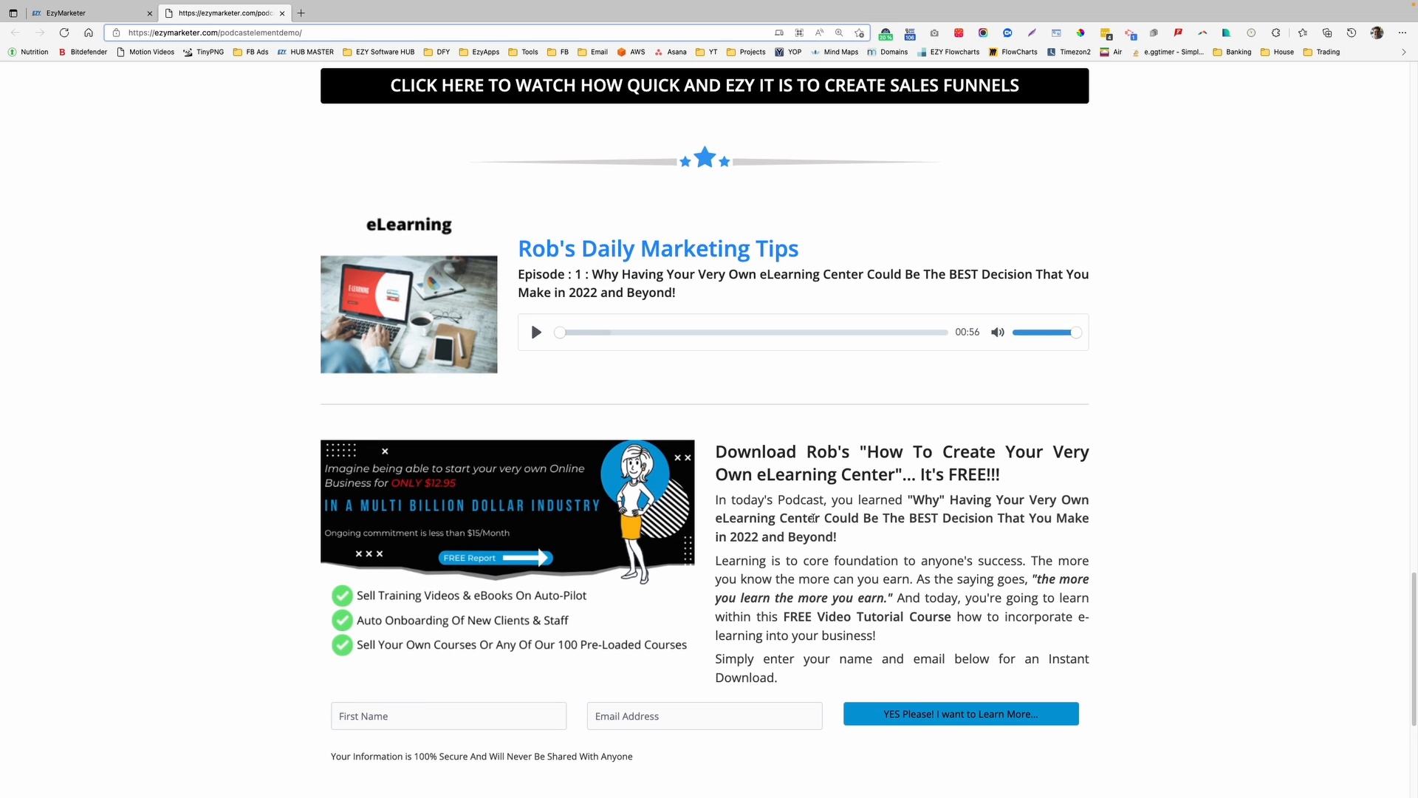
scroll(813, 517, "down", 1)
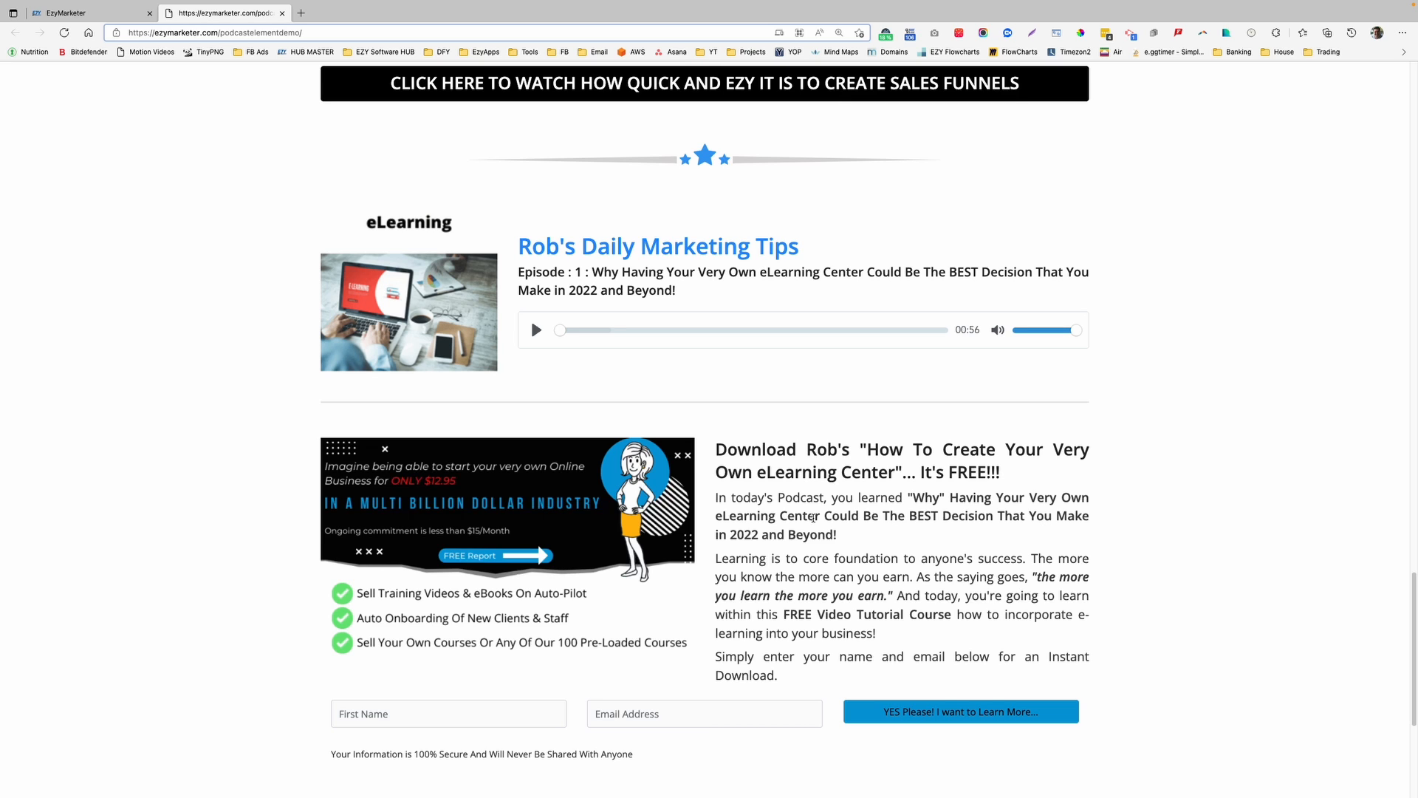
scroll(814, 517, "up", 2)
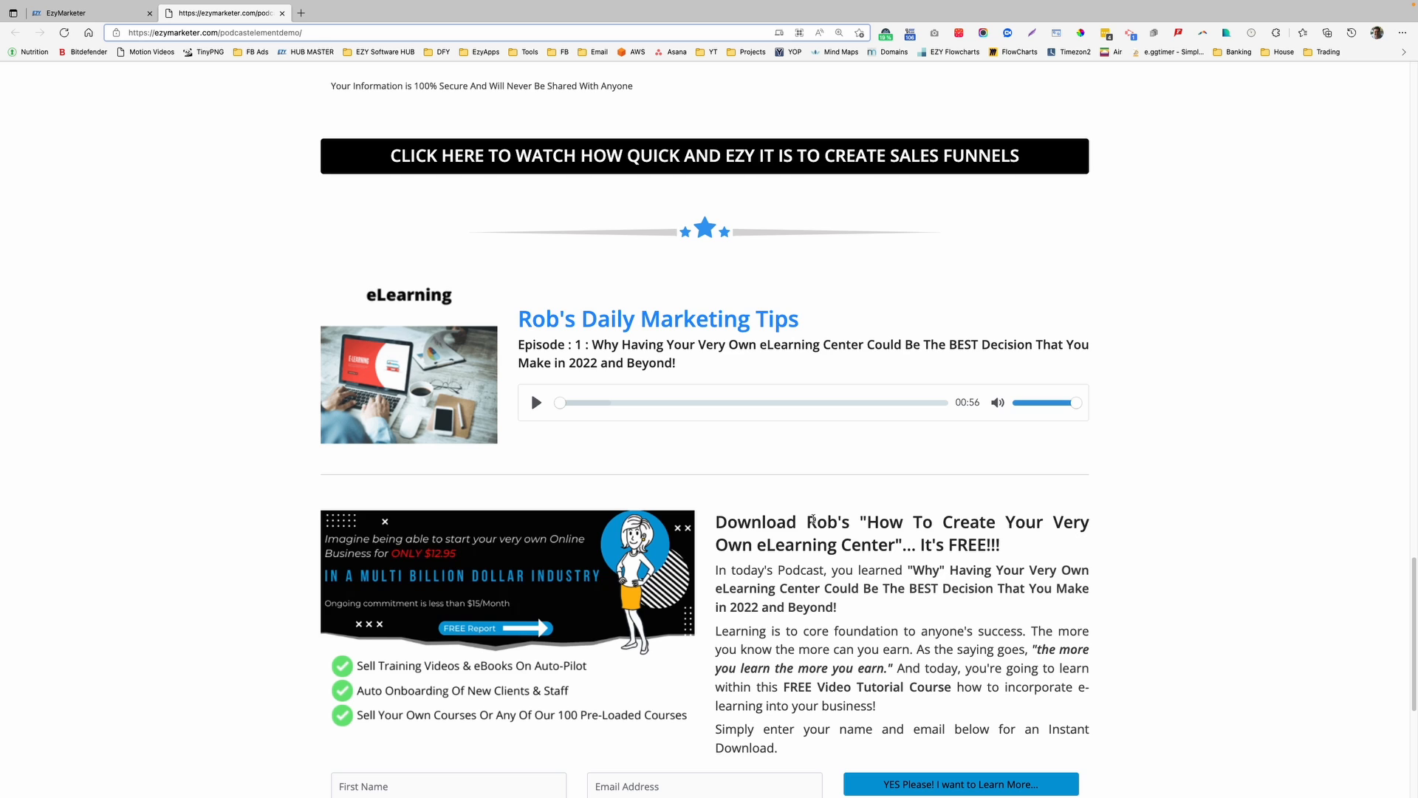
scroll(813, 519, "down", 5)
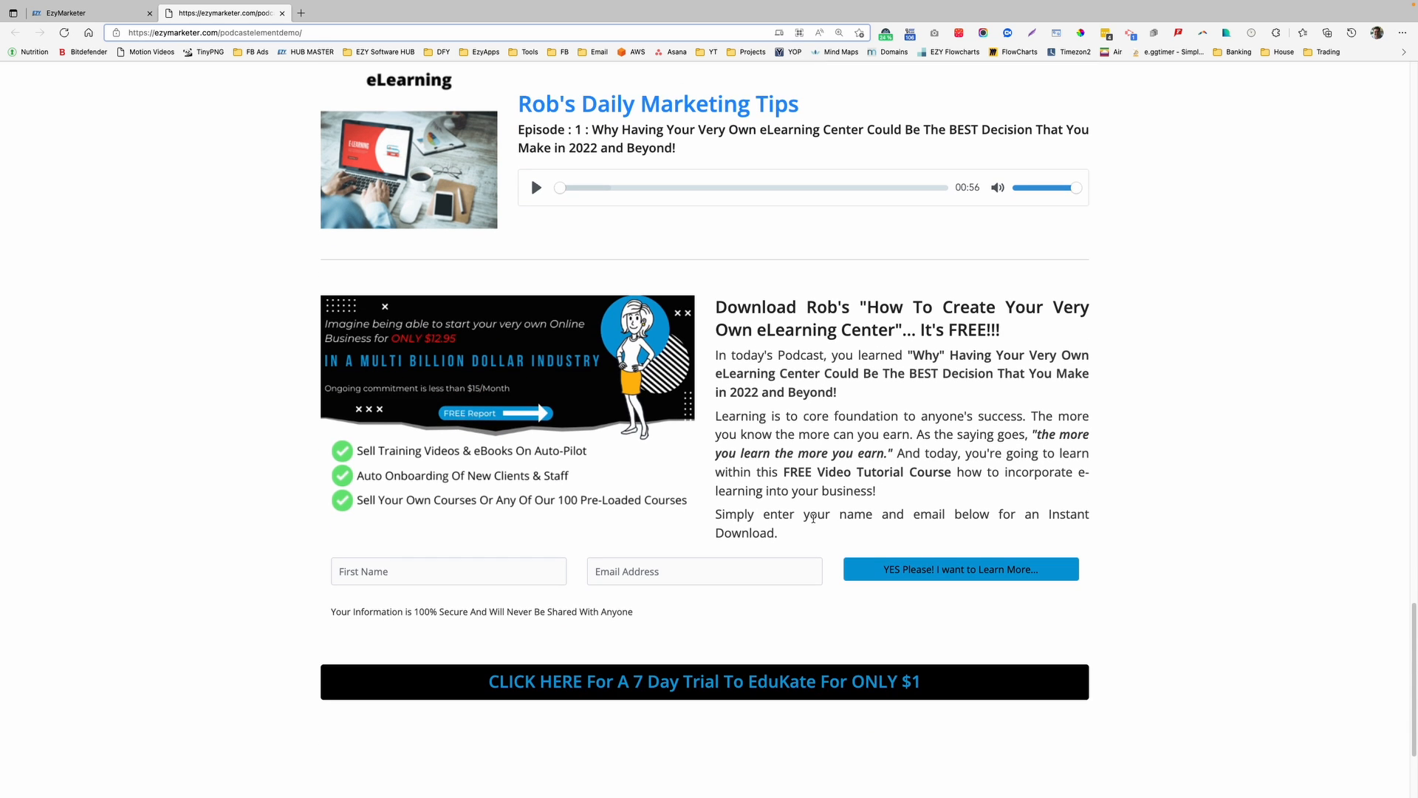
scroll(813, 517, "up", 4)
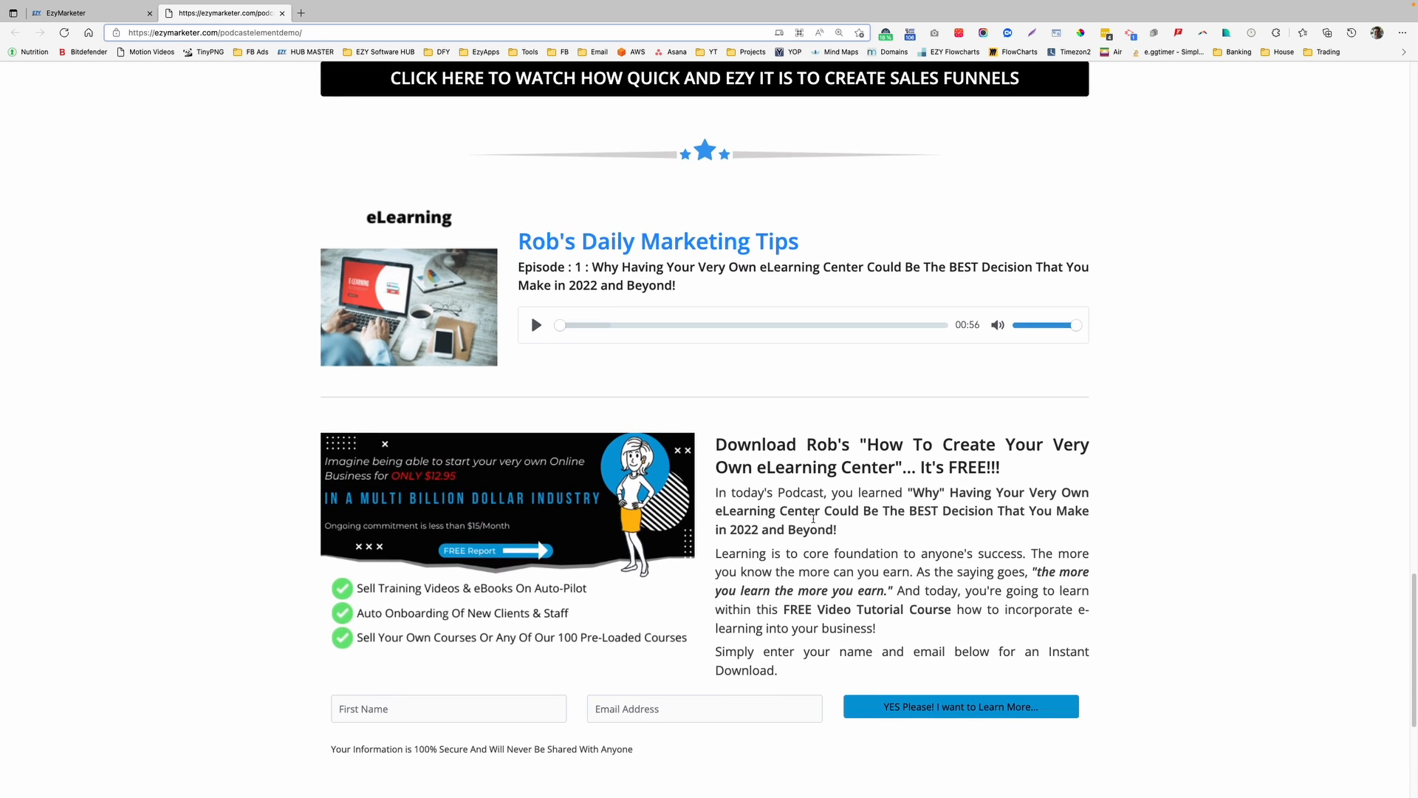
Review the whole demo page from the eLearning block up to the banner and back down through the repeated episode sections
scroll(813, 517, "up", 6)
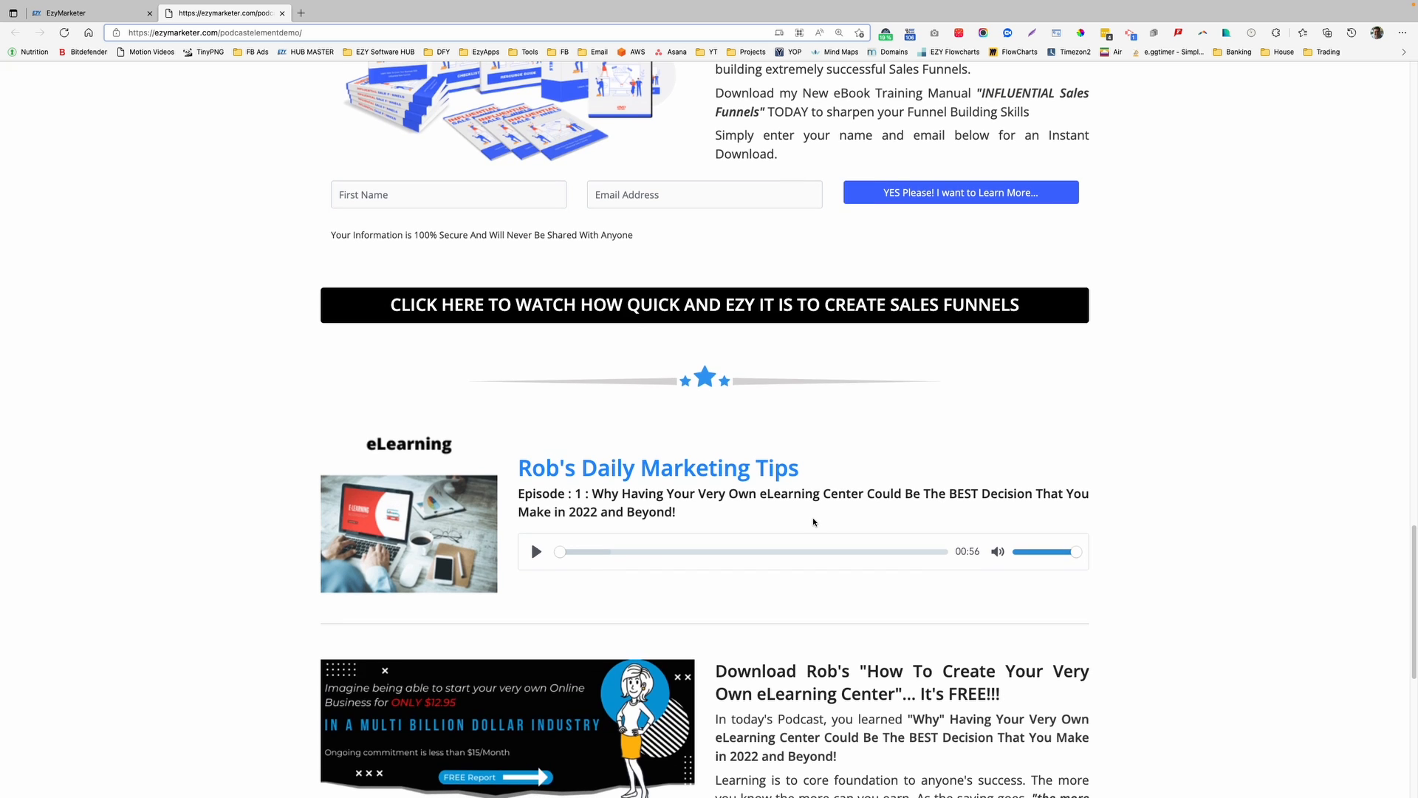
scroll(813, 521, "up", 5)
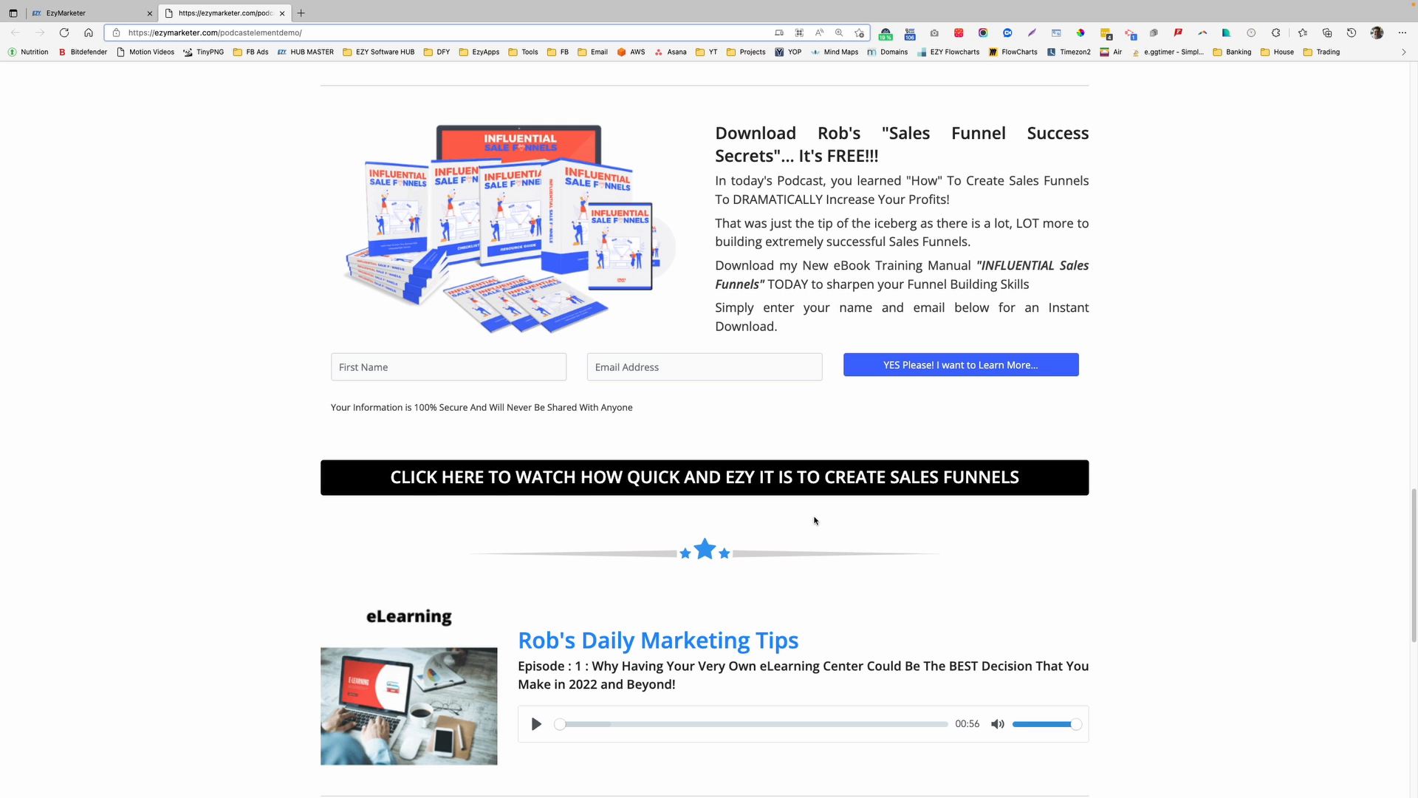
scroll(814, 520, "up", 15)
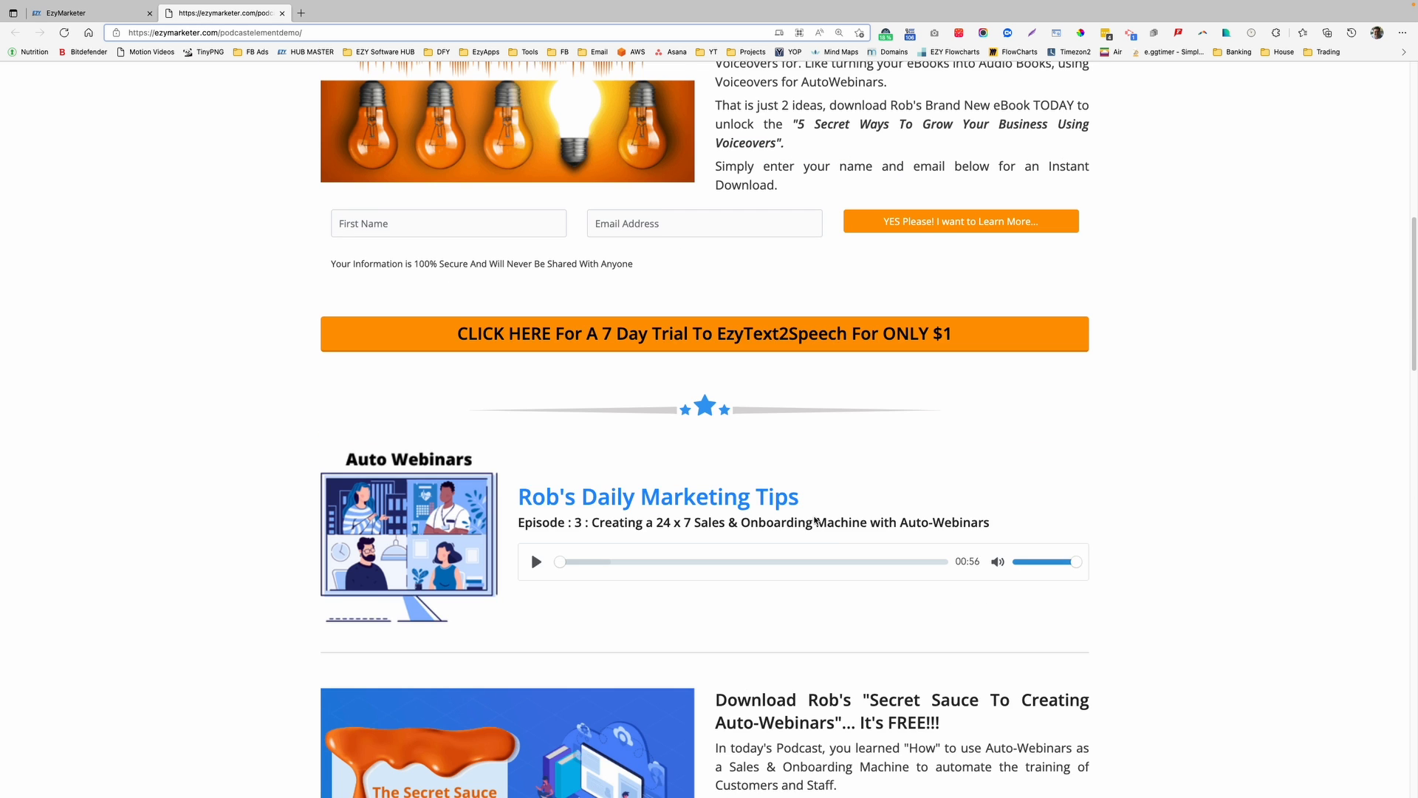
scroll(815, 516, "up", 7)
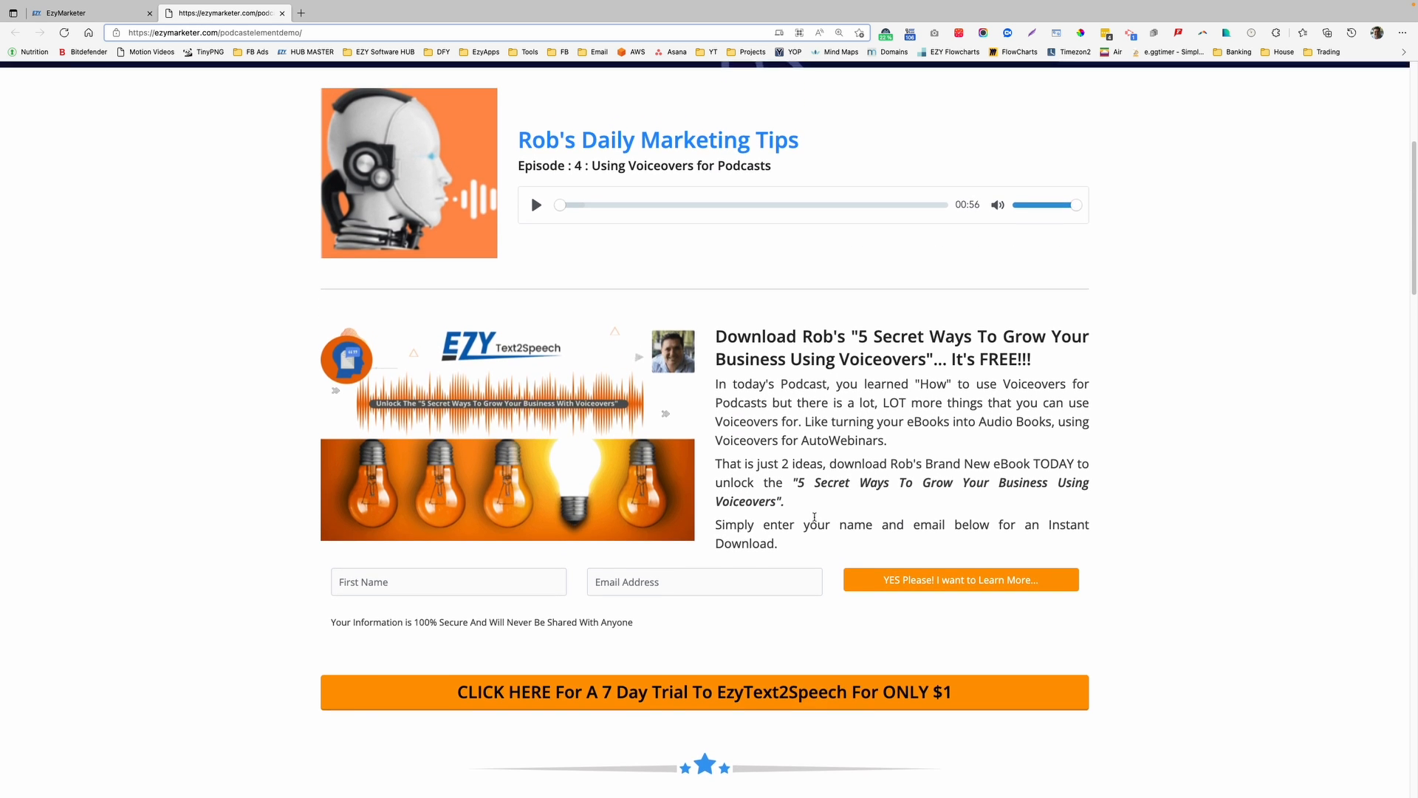
scroll(814, 516, "up", 5)
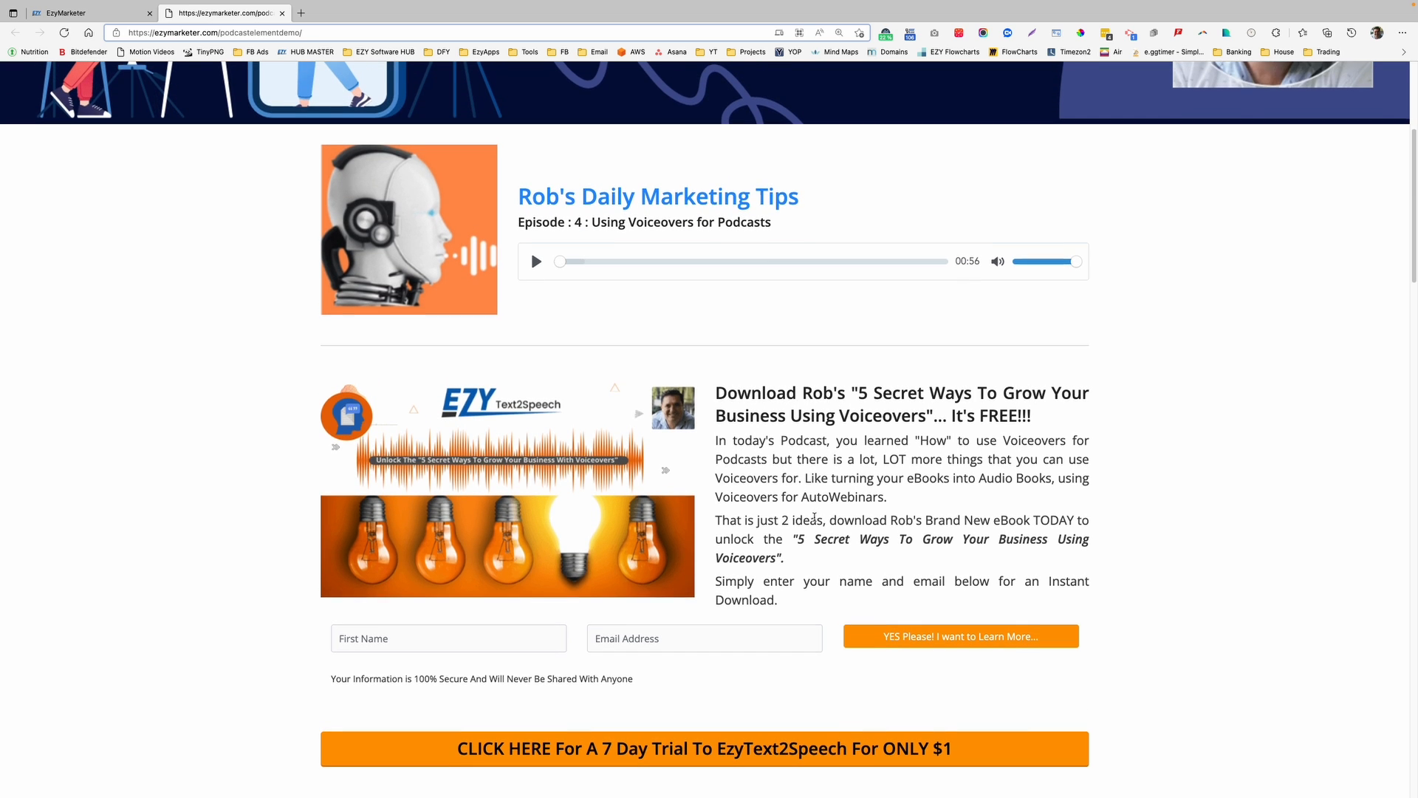
scroll(815, 518, "up", 5)
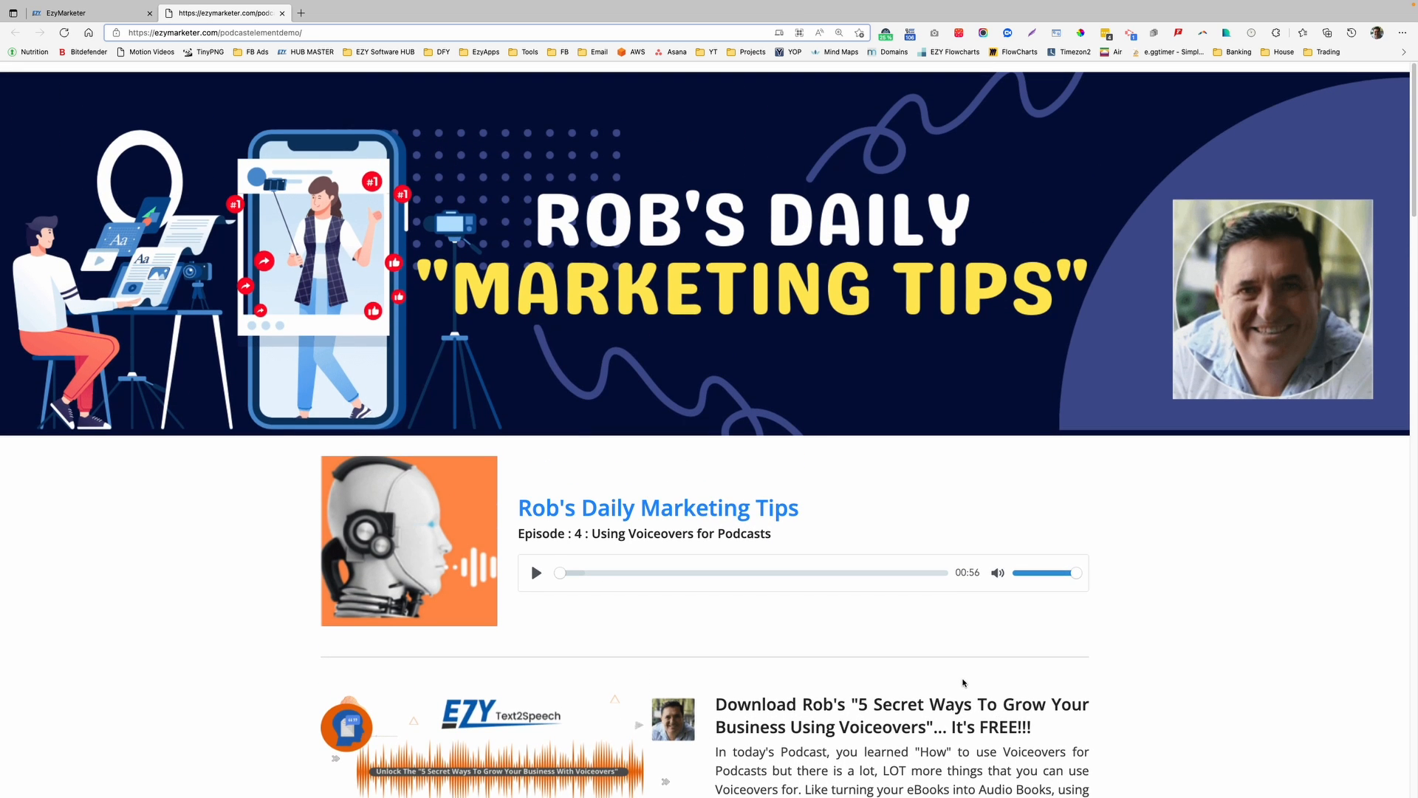
scroll(962, 684, "down", 1)
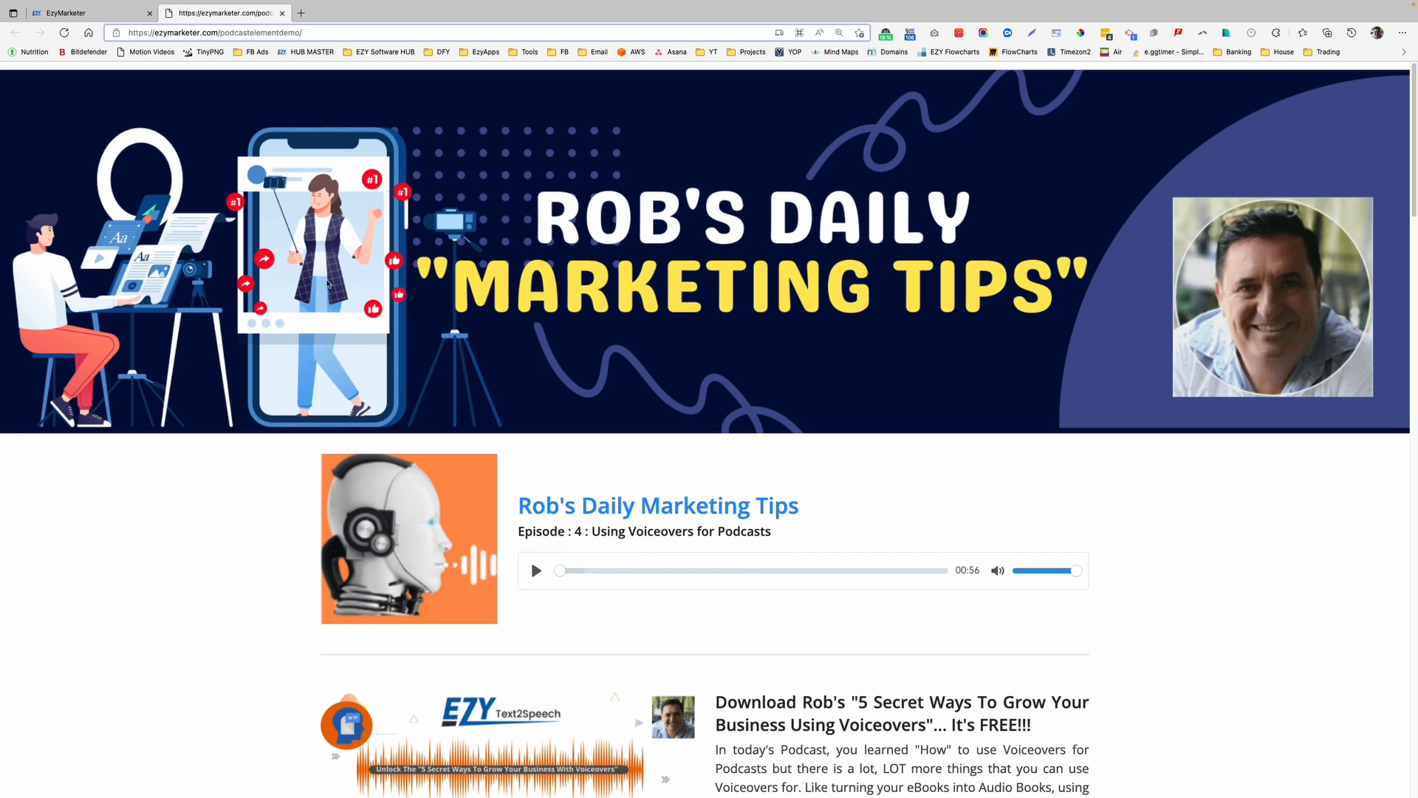
scroll(746, 725, "down", 20)
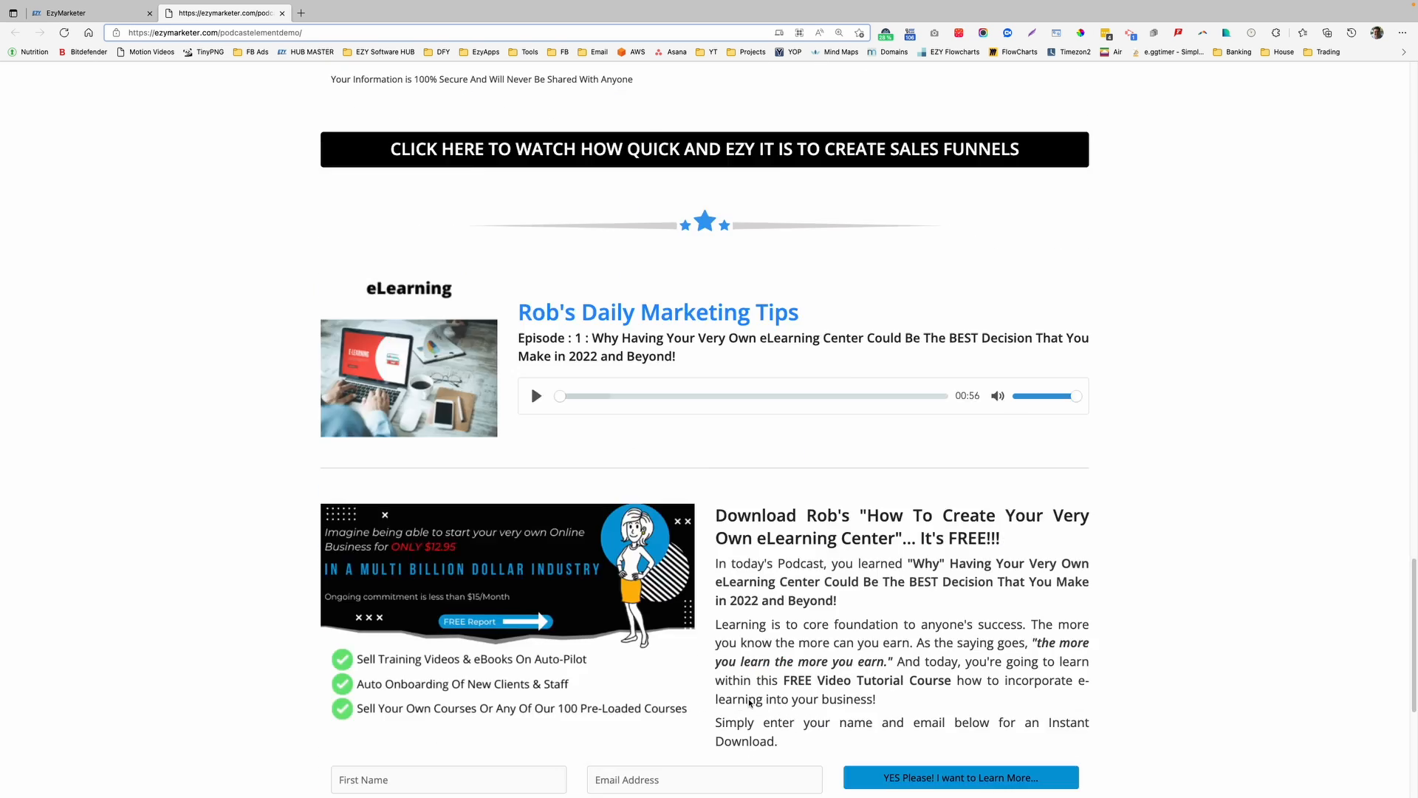
Switch back to the Podcast Test page editor and add the plain footer with Disclaimer, Terms Of Use and Privacy Policy links below the star divider
left_click(72, 34)
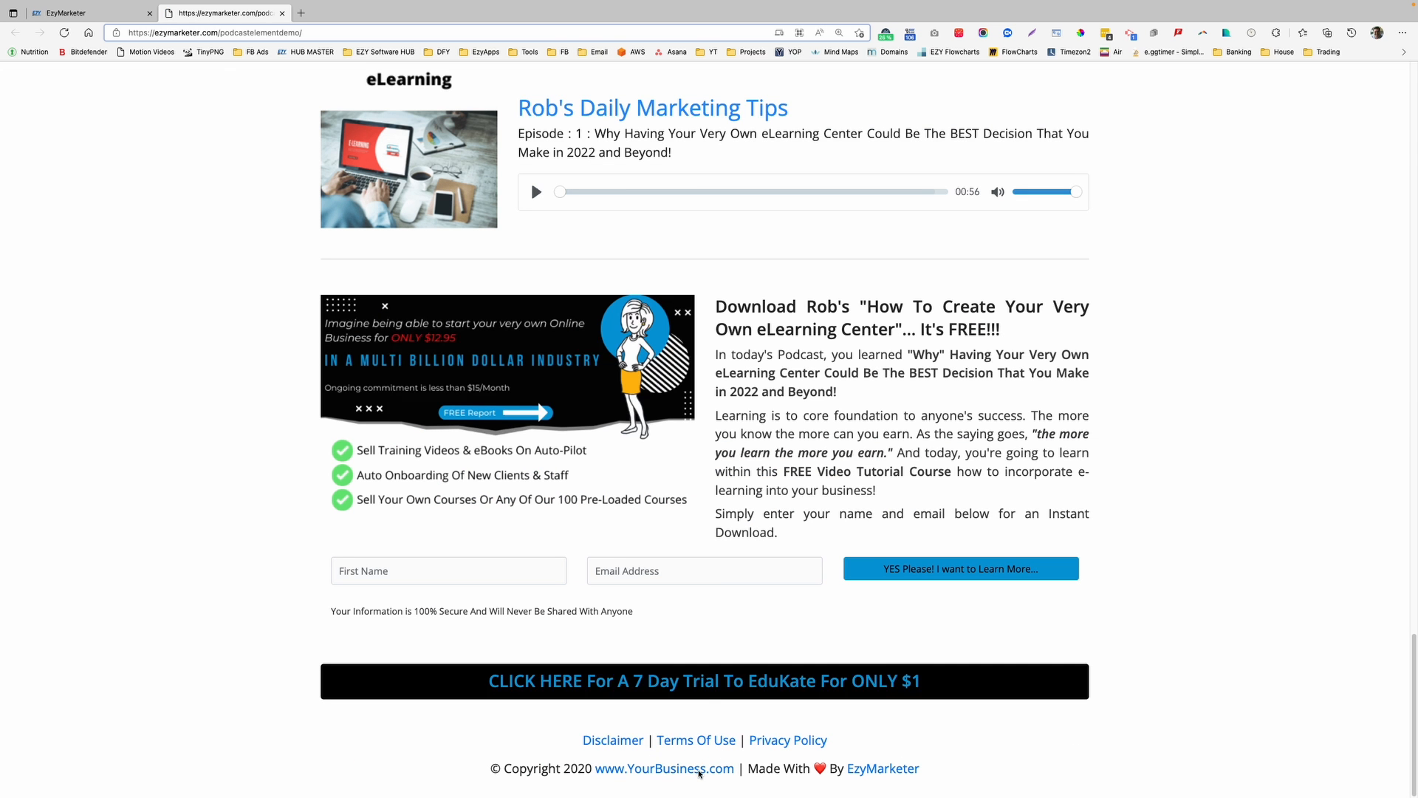
left_click(88, 12)
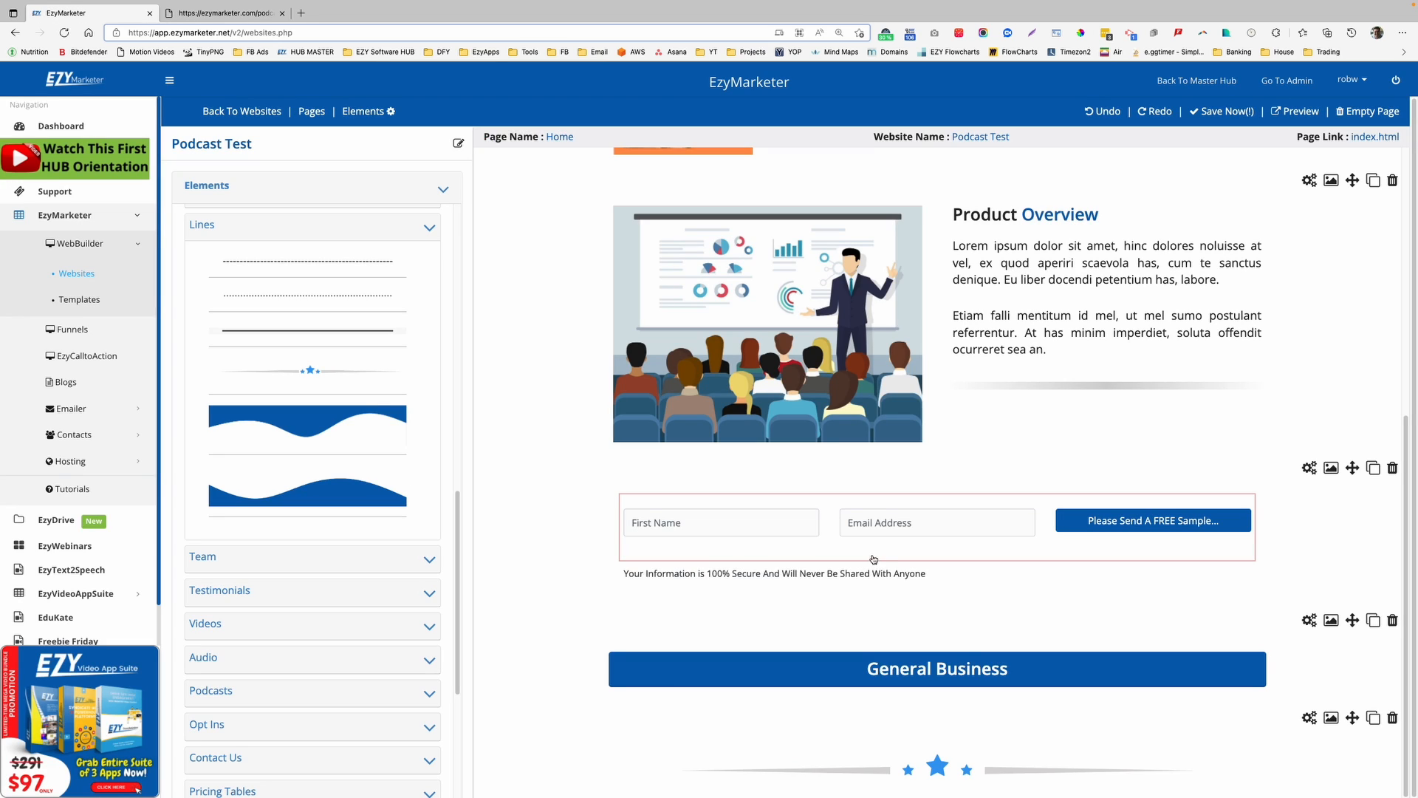
left_click(304, 224)
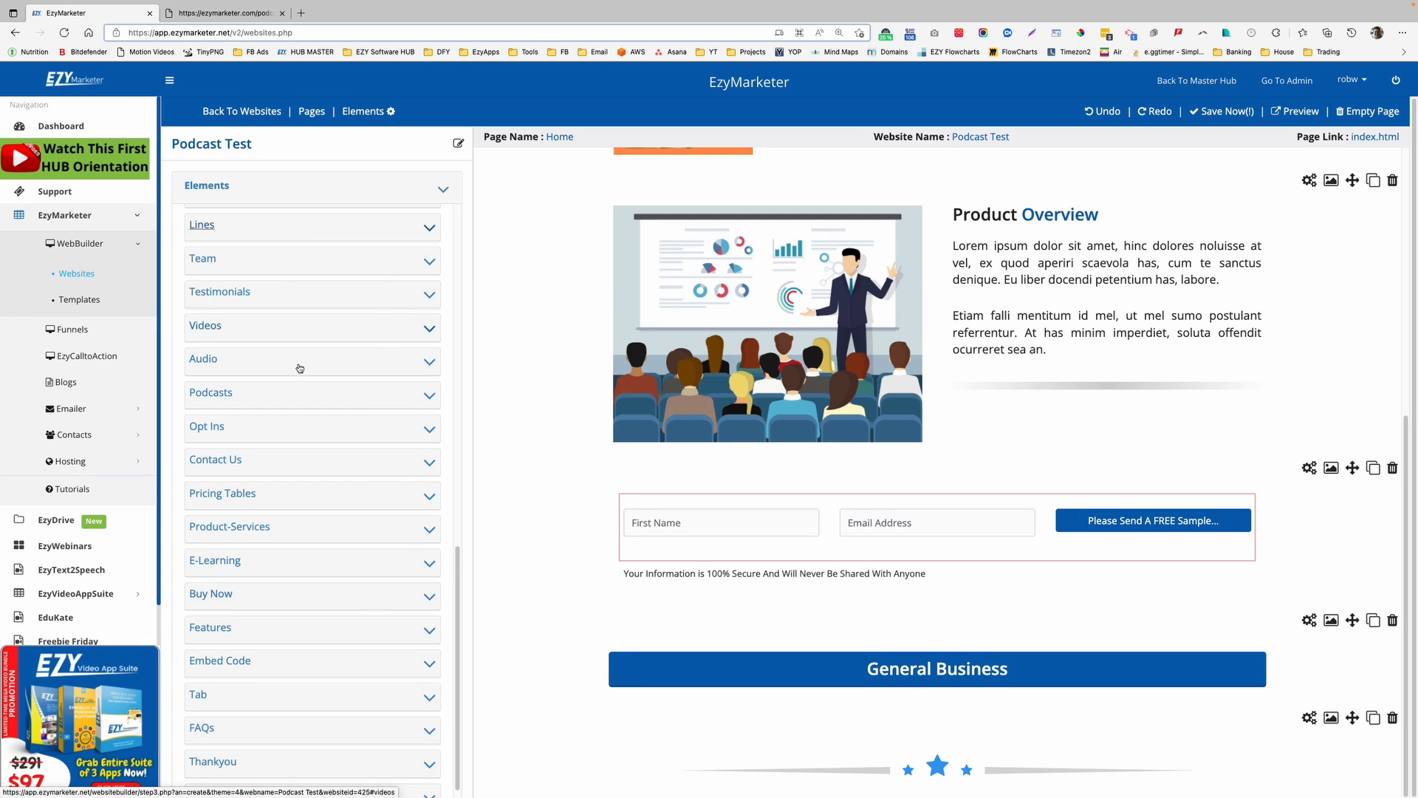
scroll(362, 597, "down", 2)
left_click(260, 735)
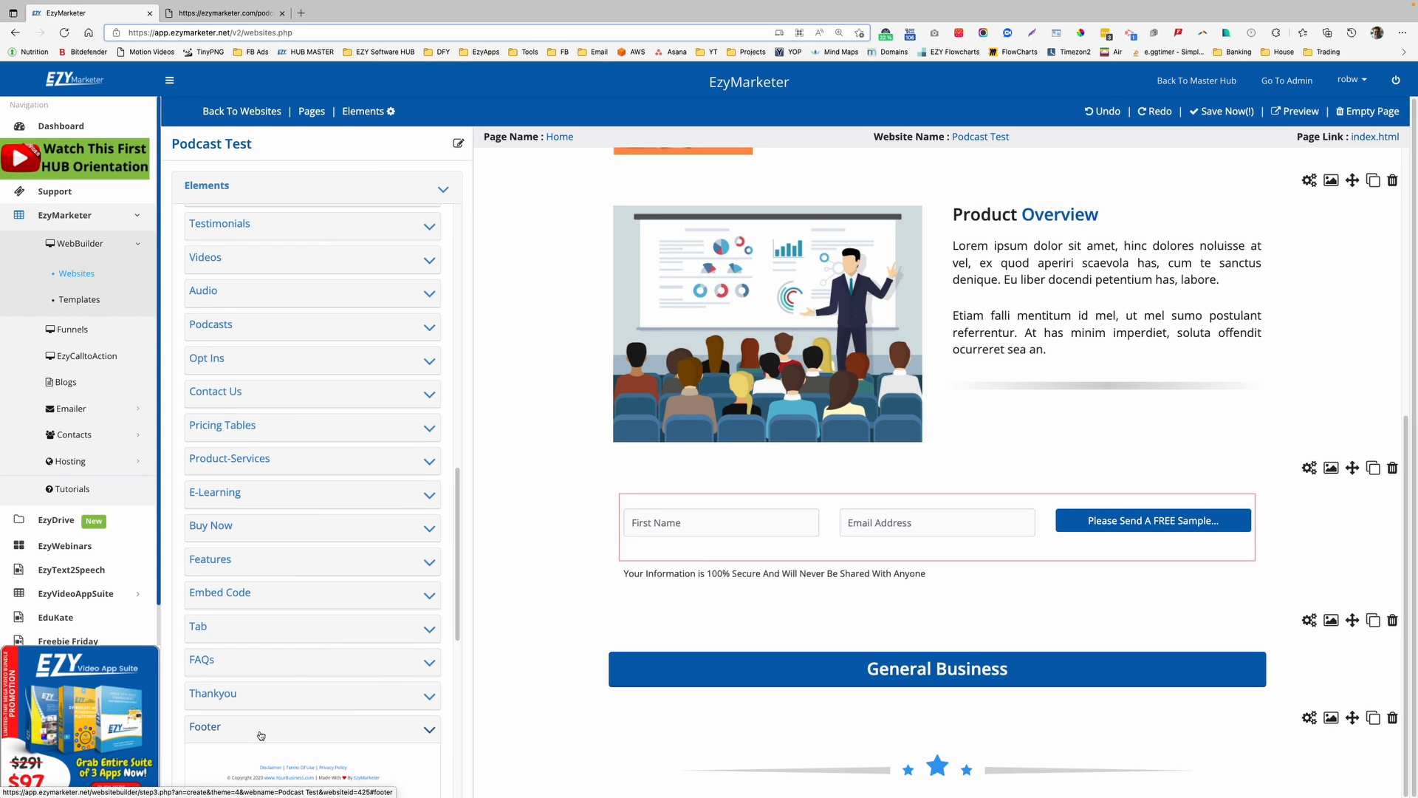
scroll(299, 715, "down", 5)
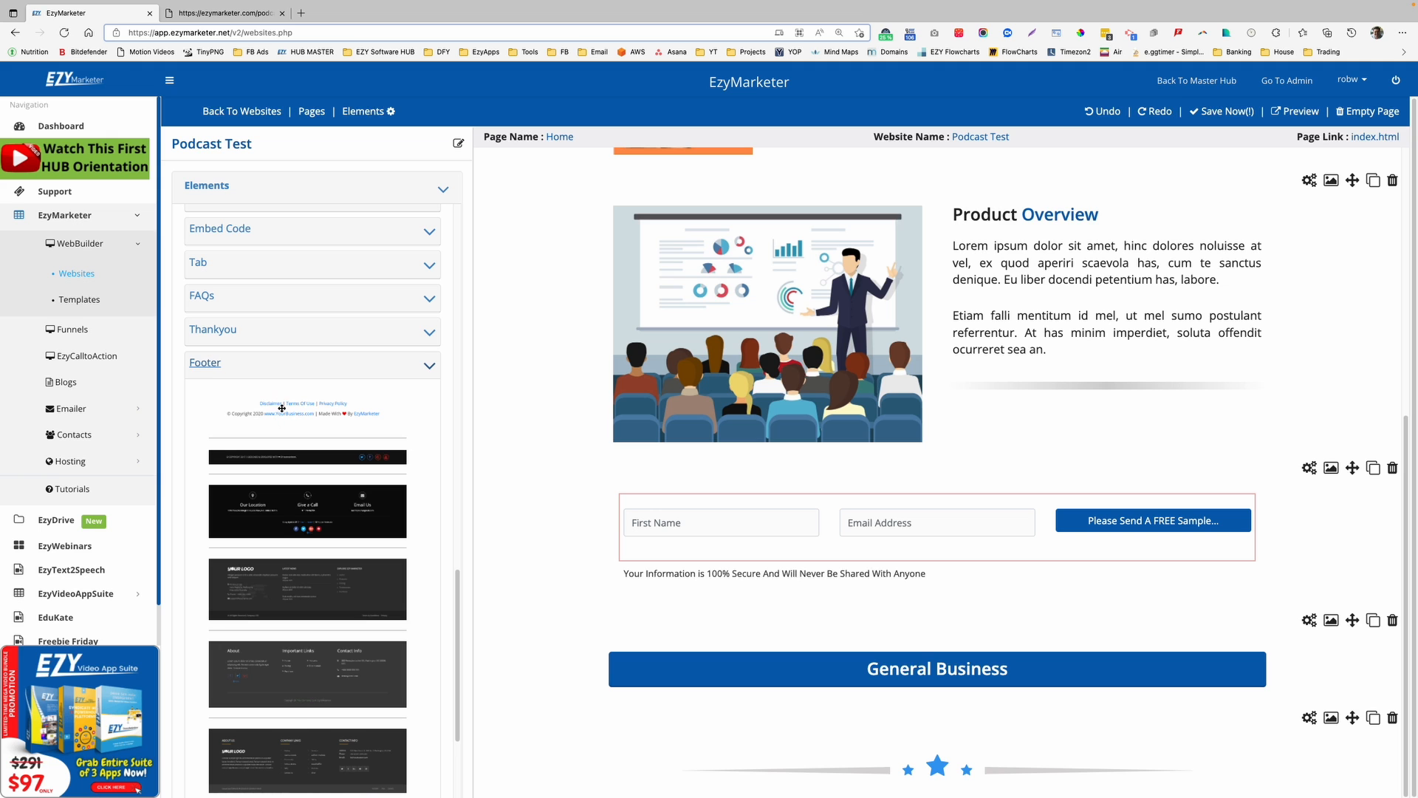
left_click_drag(282, 408, 964, 712)
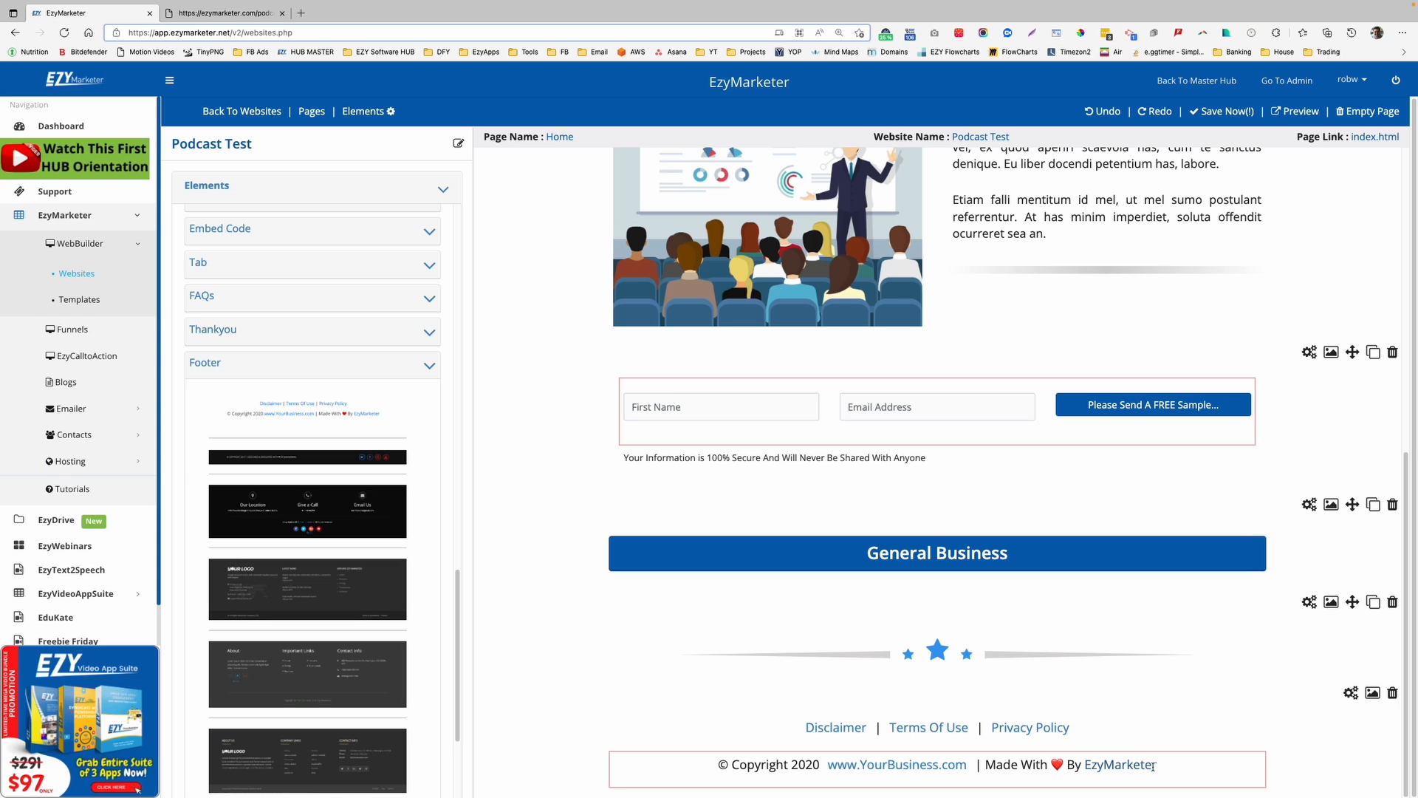
scroll(1192, 771, "up", 7)
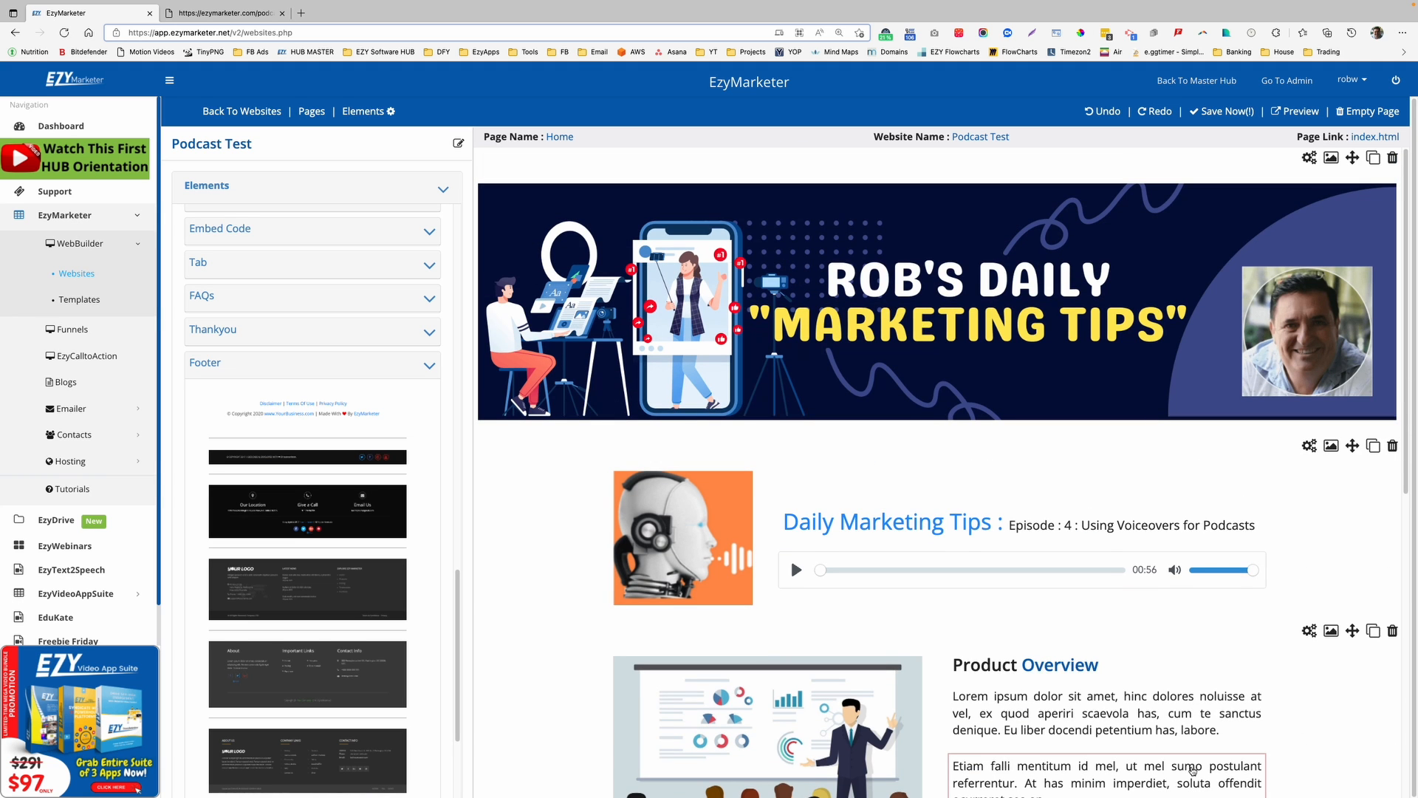
scroll(1189, 768, "down", 1)
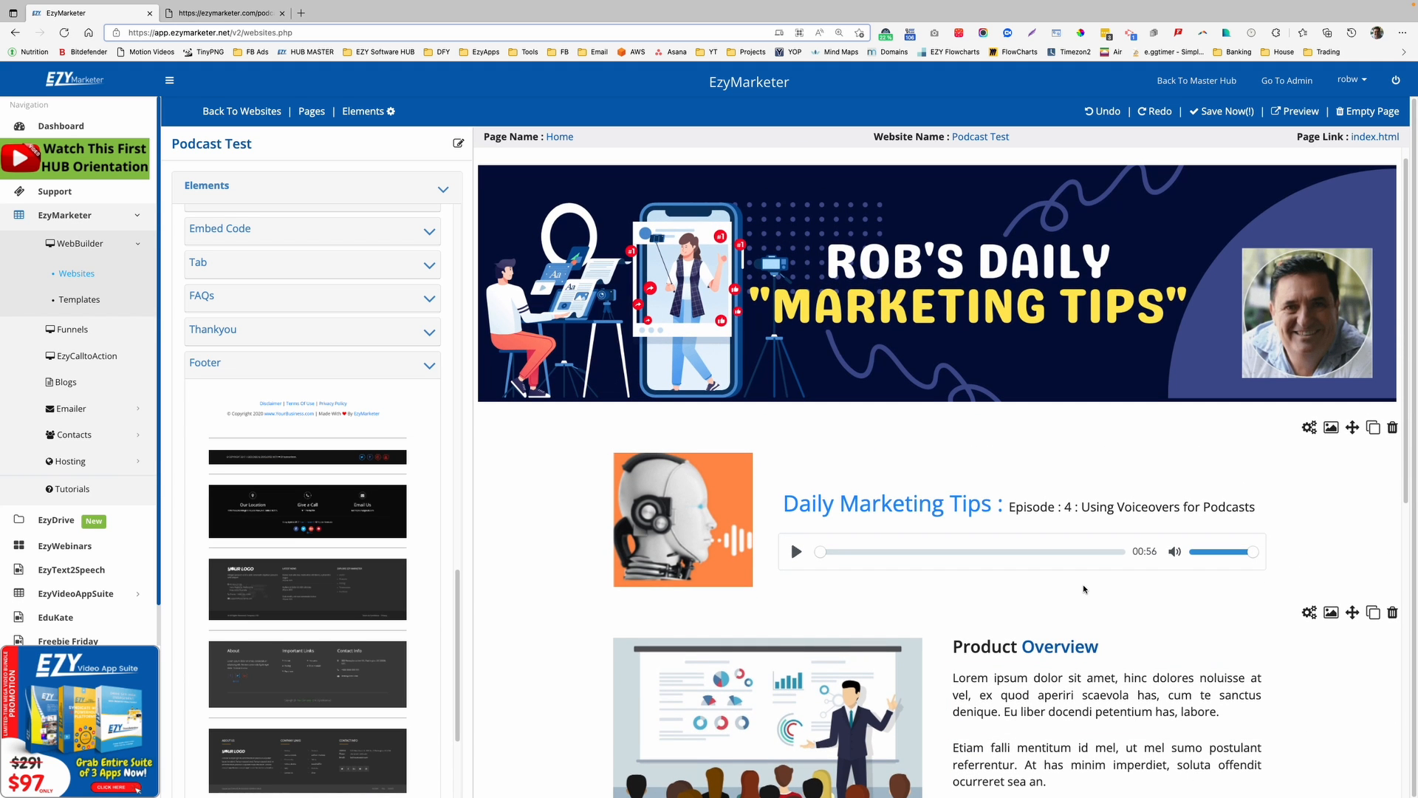